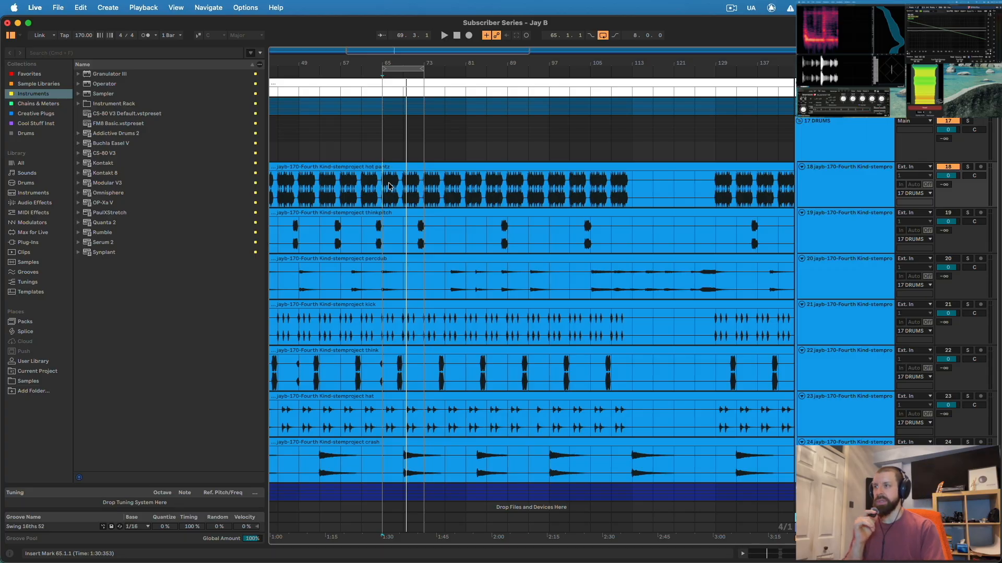
# Step: Load ShaperBox 3 from the favourites onto the hot pantz track and start playback
pyautogui.click(858, 194)
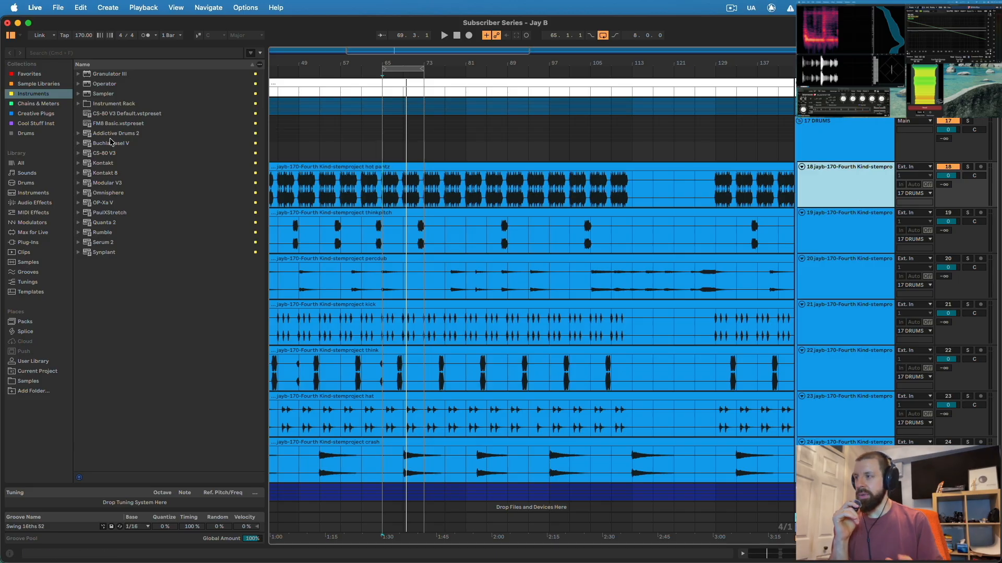
pyautogui.click(35, 74)
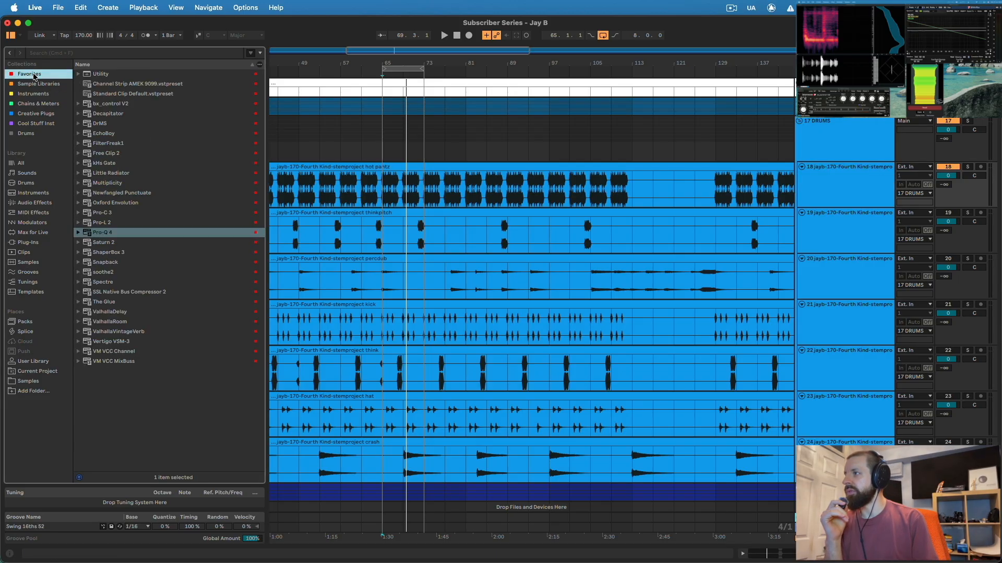
pyautogui.doubleClick(107, 252)
pyautogui.click(535, 271)
pyautogui.press('space')
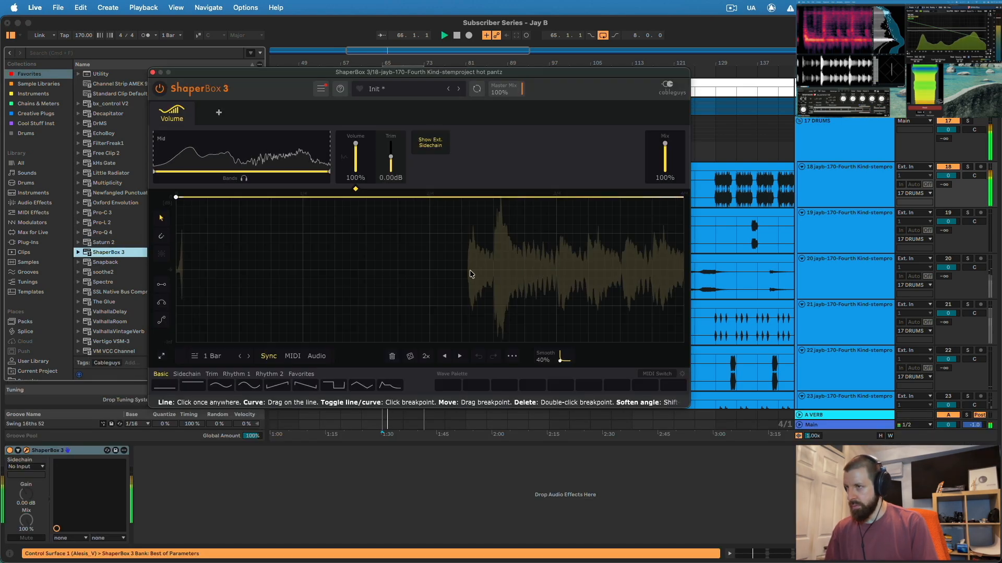
# Step: Select ShaperBox 3's low band for volume shaping on hot pantz, audition the loop and close the plugin window
pyautogui.click(159, 90)
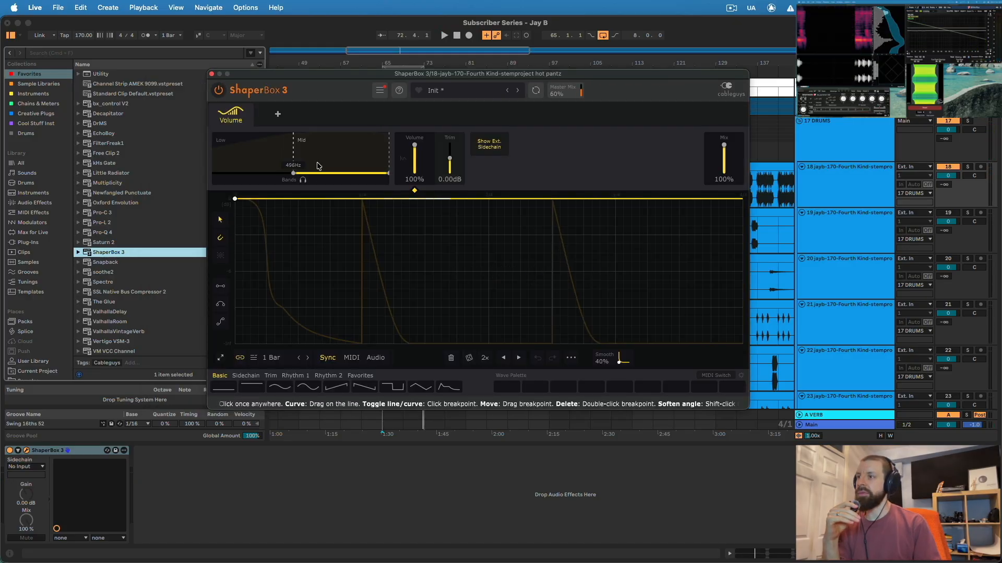
pyautogui.click(250, 154)
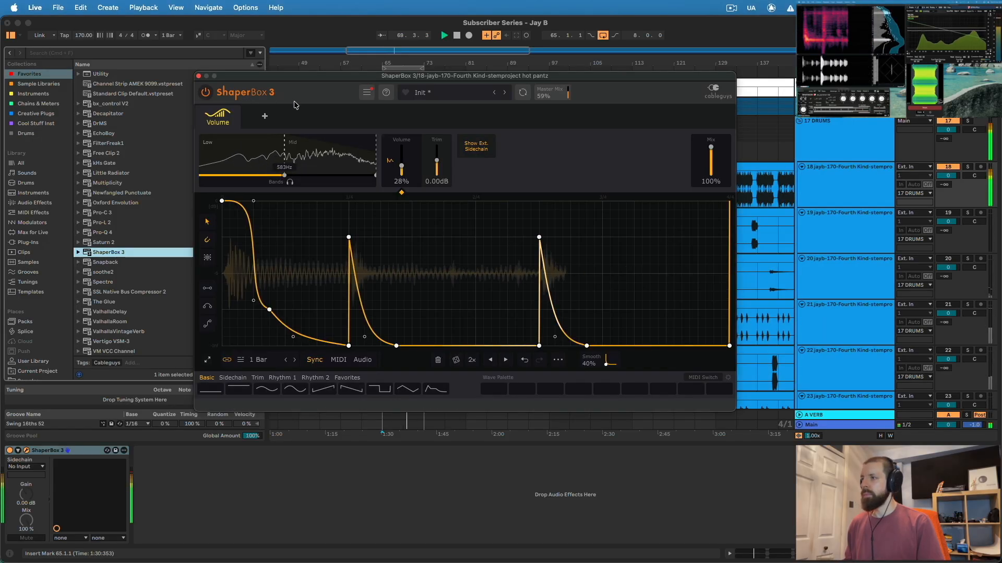
pyautogui.click(198, 77)
pyautogui.press('space')
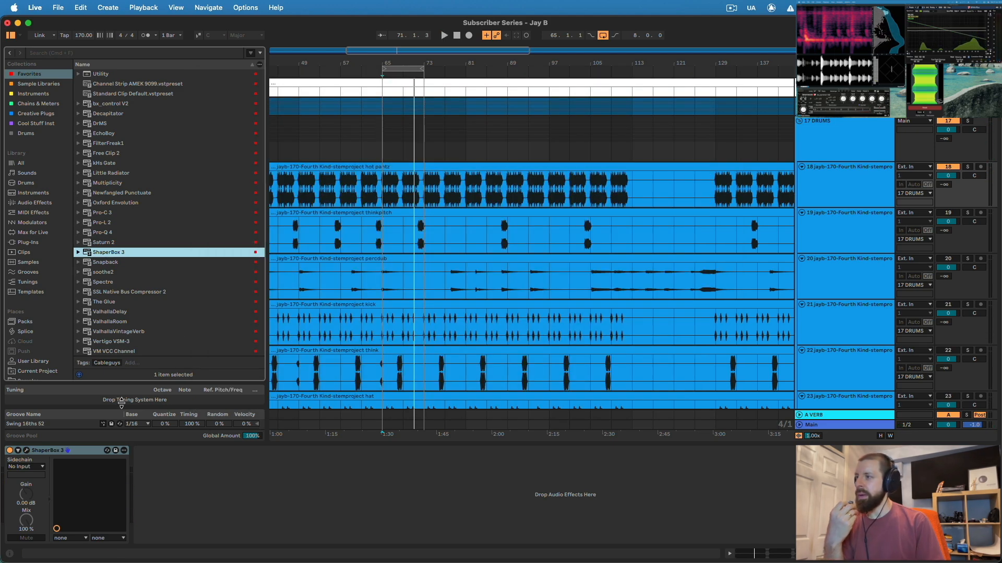
# Step: Add Pro-Q 4 after ShaperBox 3 in the hot pantz device chain
pyautogui.click(108, 233)
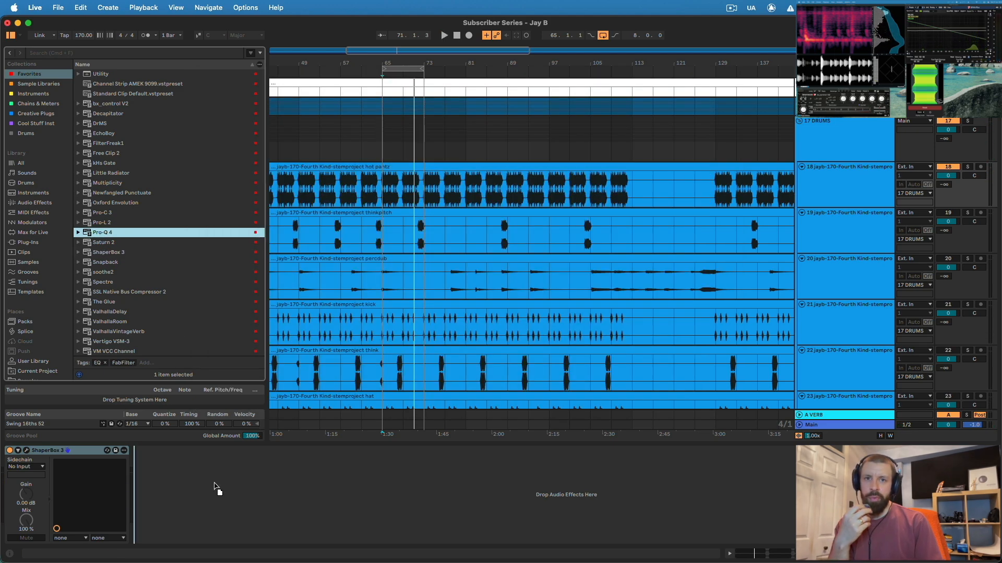
pyautogui.moveTo(216, 488); pyautogui.dragTo(219, 490)
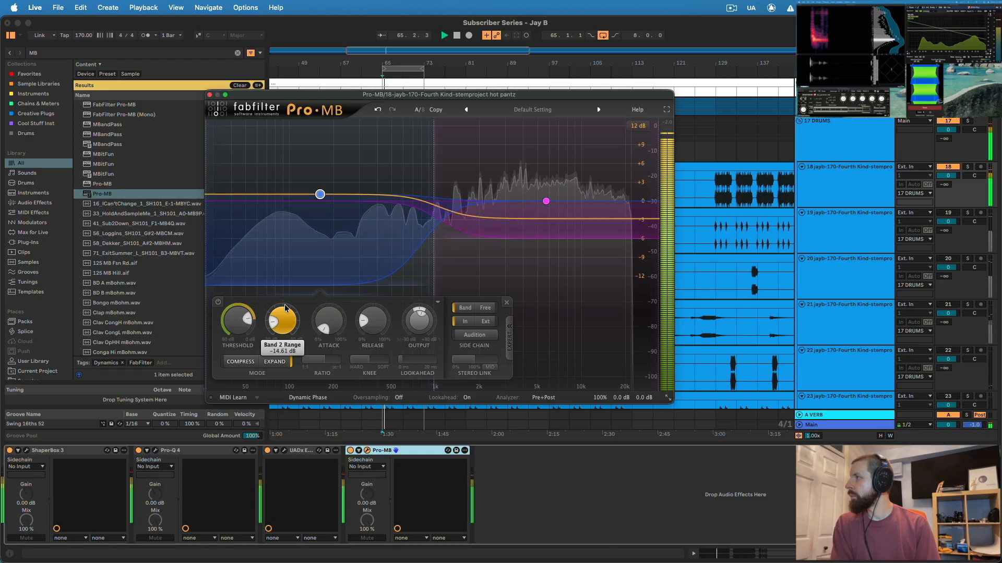
# Step: Audition the Pro-MB and ShaperBox 3 processing on the hot pantz track
pyautogui.click(368, 451)
pyautogui.click(367, 451)
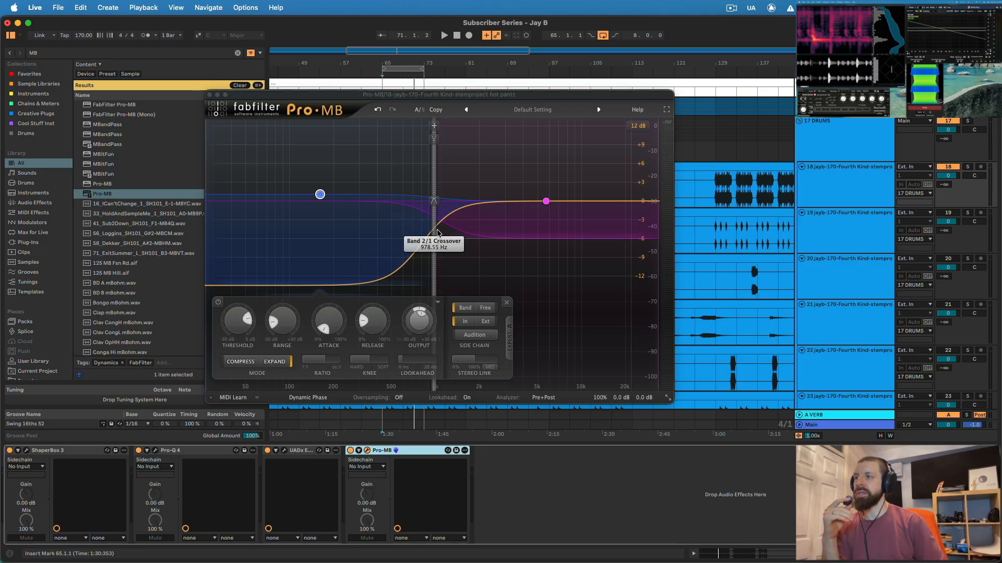
pyautogui.moveTo(600, 397); pyautogui.dragTo(598, 423)
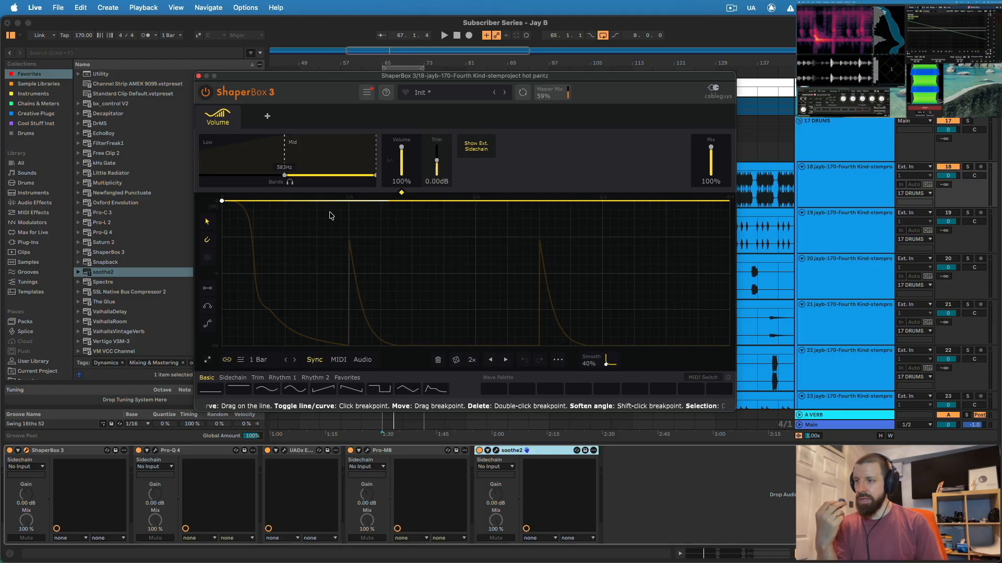
pyautogui.press('space')
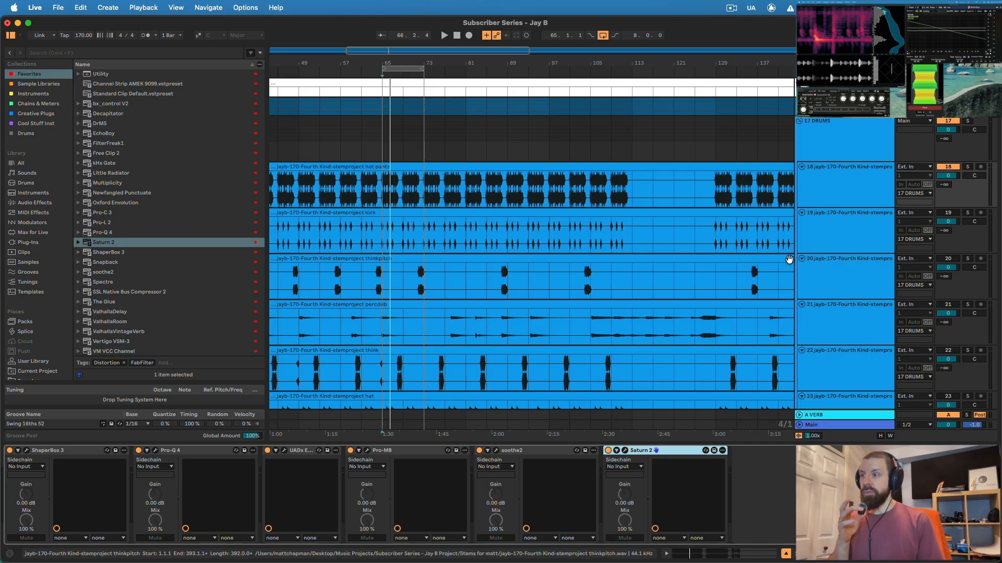
# Step: Zoom into the arrangement at bar 65 to compare the hot pantz and kick waveforms
pyautogui.click(839, 195)
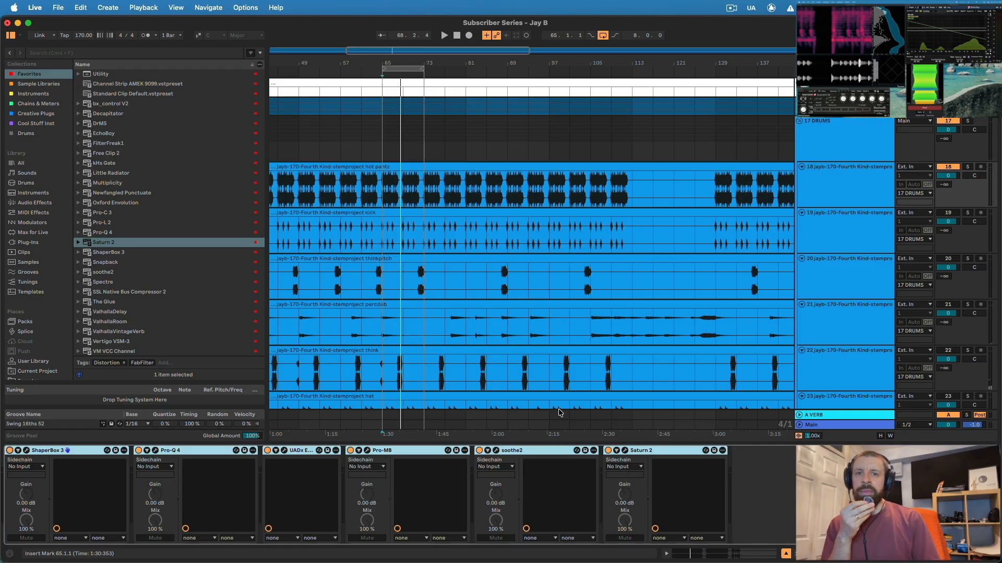
pyautogui.click(332, 227)
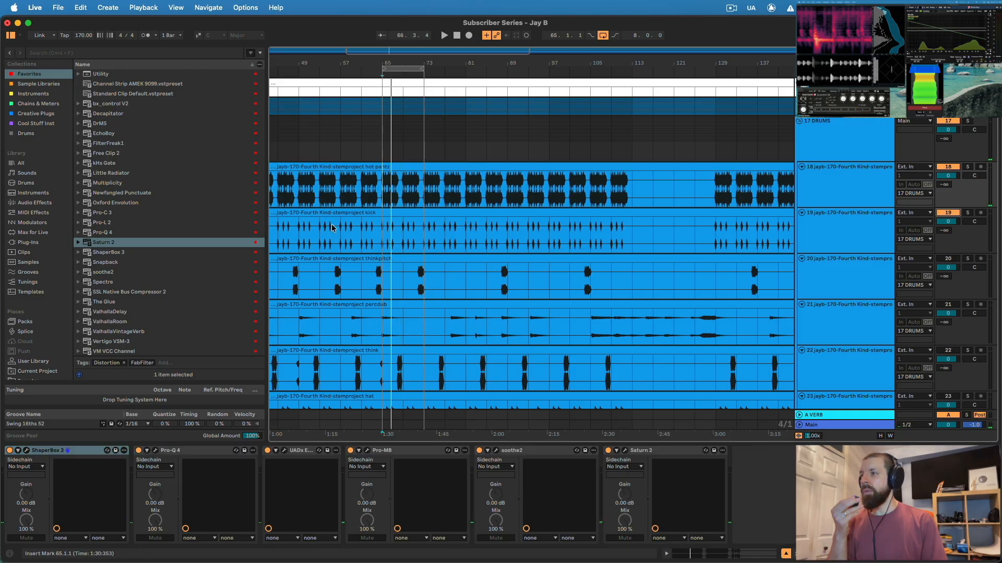
pyautogui.moveTo(389, 63); pyautogui.dragTo(365, 120)
pyautogui.moveTo(486, 61)
pyautogui.mouseDown()
pyautogui.moveTo(487, 95)
pyautogui.moveTo(486, 49)
pyautogui.mouseUp()
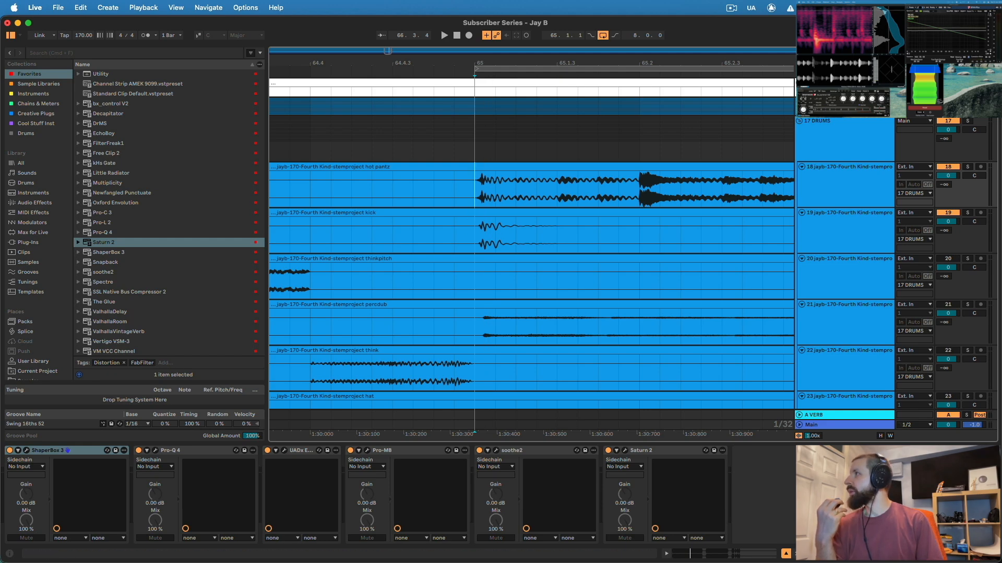
# Step: Compare the drum loop in the VISION 4X analyser with the kick track switched off and on
pyautogui.moveTo(869, 5); pyautogui.dragTo(555, 63)
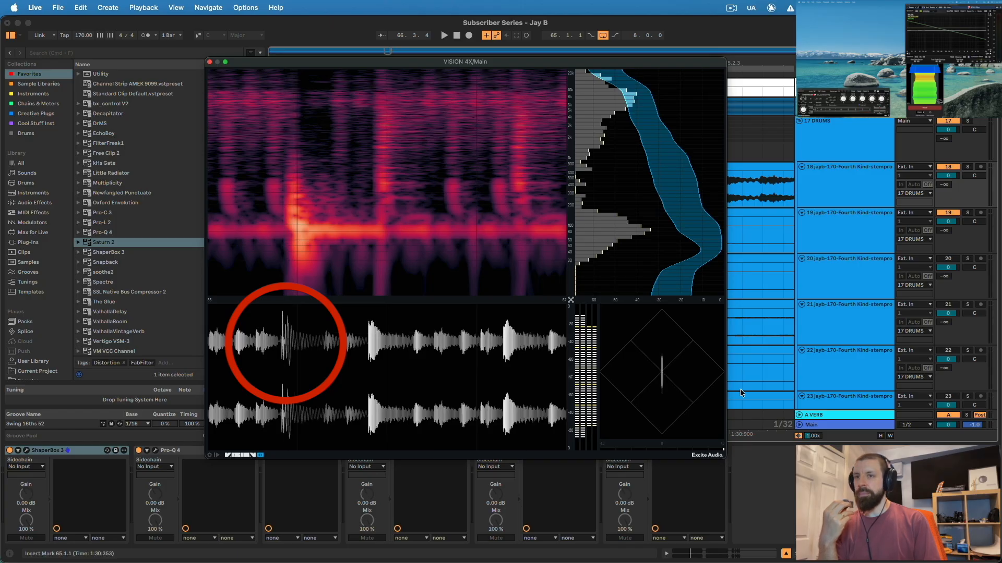
pyautogui.click(950, 212)
pyautogui.press('space')
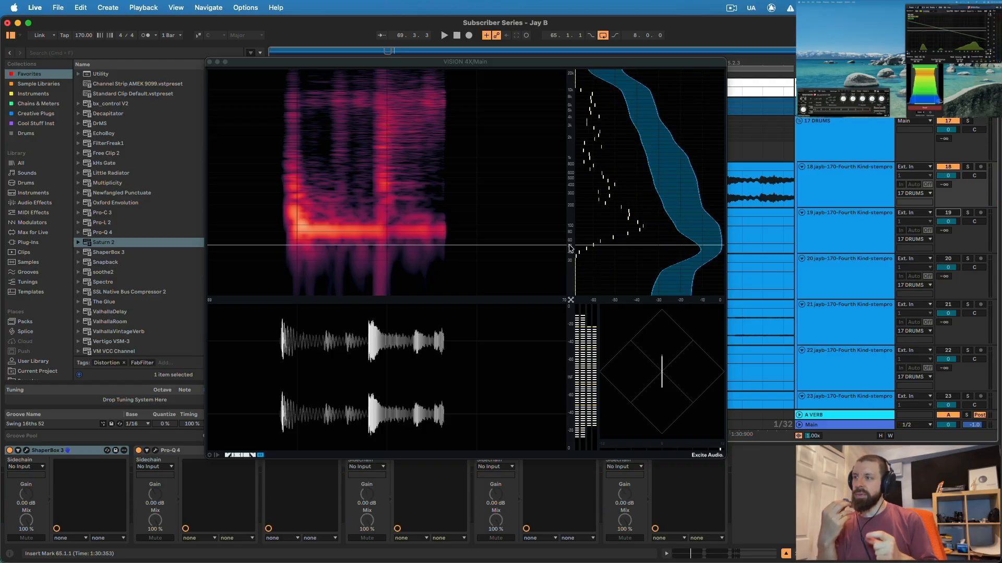
pyautogui.click(948, 213)
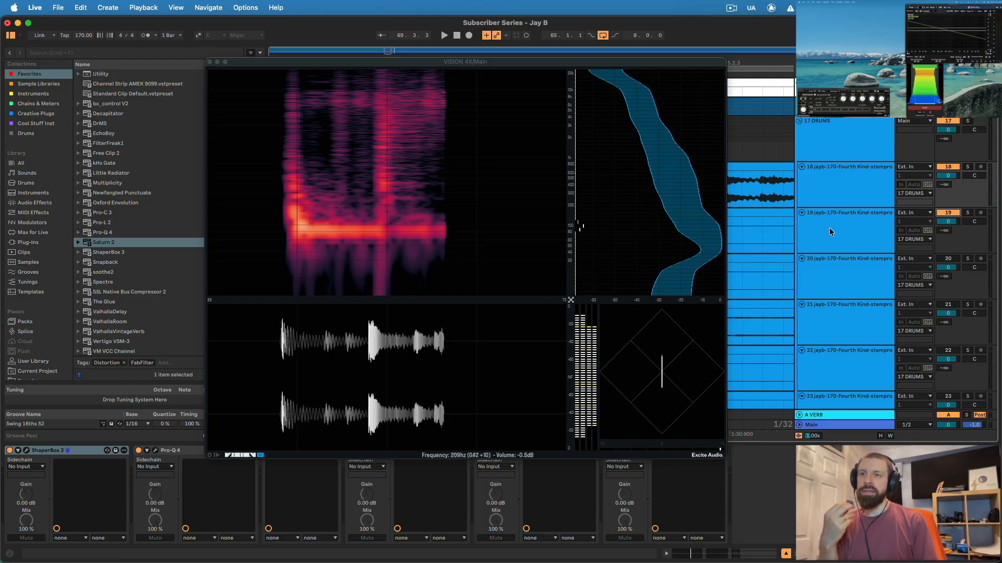
pyautogui.press('space')
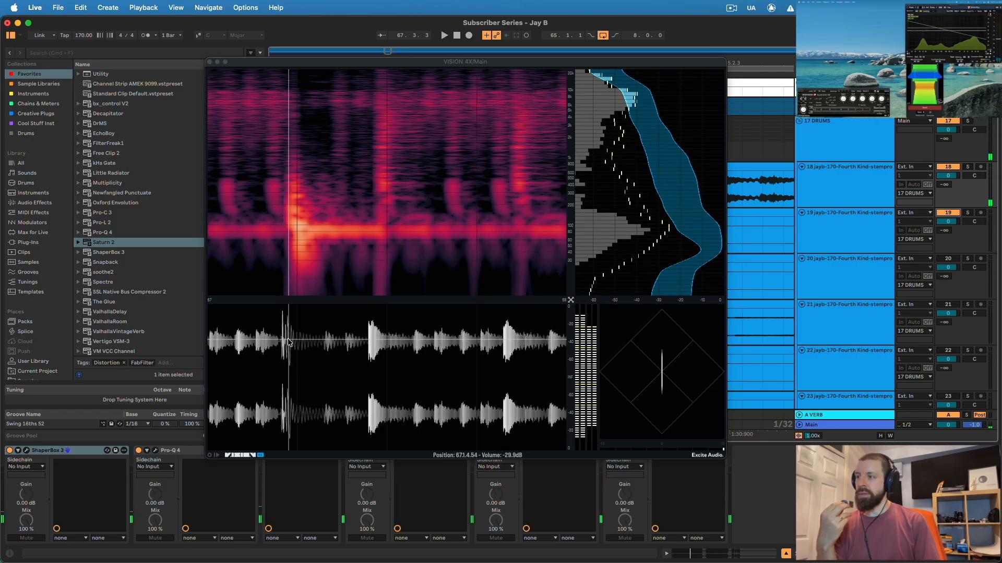
pyautogui.press('space')
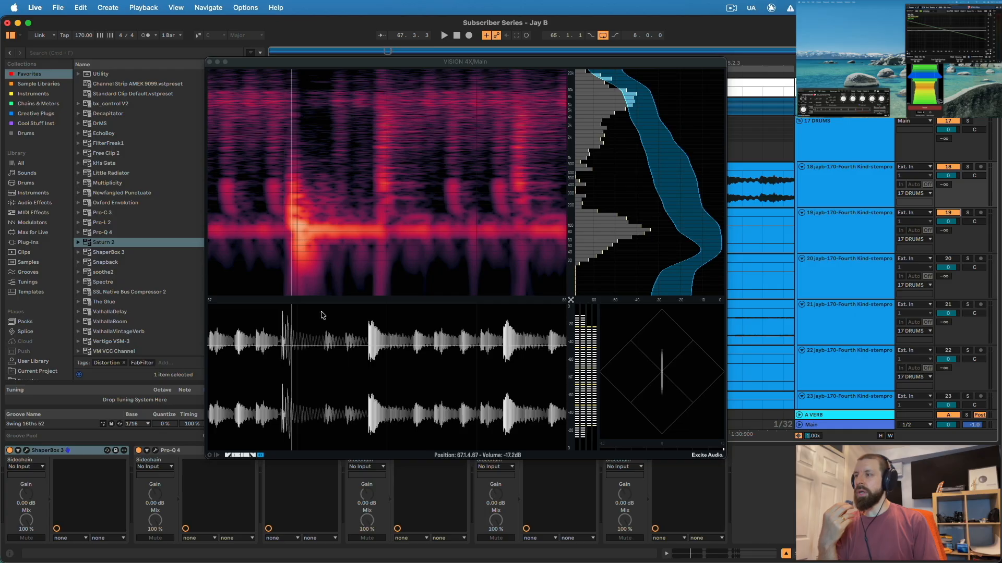
pyautogui.moveTo(436, 63); pyautogui.dragTo(0, 50)
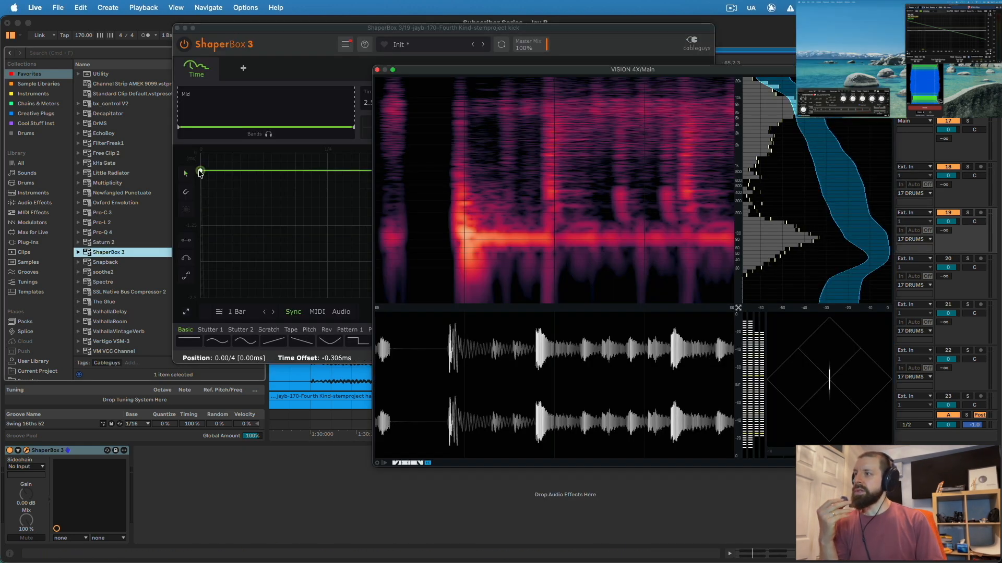
# Step: Reset the Time offset in the kick's ShaperBox 3 to zero and place VISION 4X beside it for comparison
pyautogui.moveTo(201, 172); pyautogui.dragTo(200, 153)
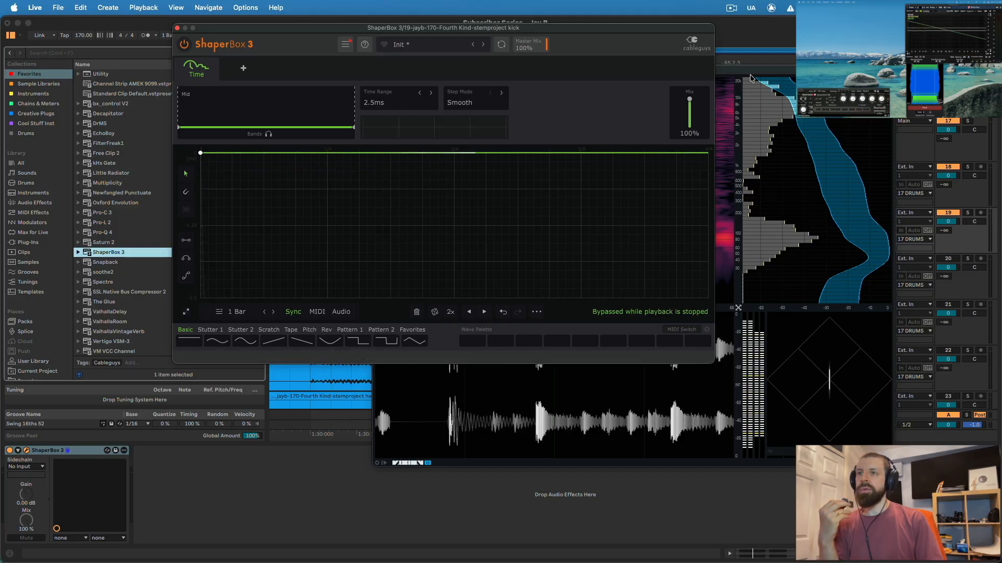
pyautogui.moveTo(751, 70); pyautogui.dragTo(775, 51)
pyautogui.moveTo(543, 30); pyautogui.dragTo(427, 26)
pyautogui.moveTo(714, 52); pyautogui.dragTo(638, 120)
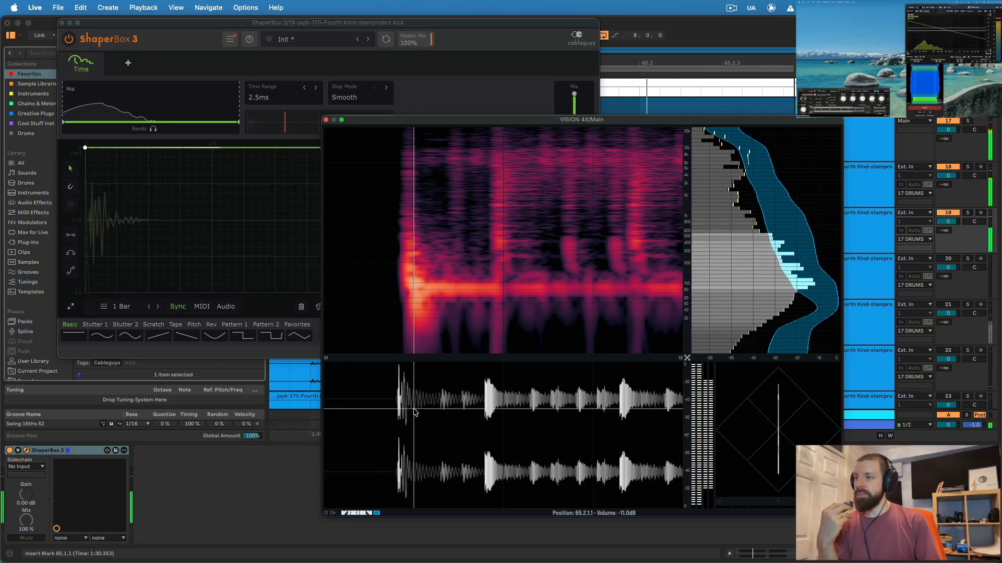
# Step: Delay the kick slightly by lowering ShaperBox 3's Time line within the 2.5 ms range, and put both plugin windows away
pyautogui.moveTo(85, 148)
pyautogui.mouseDown()
pyautogui.moveTo(85, 176)
pyautogui.moveTo(85, 166)
pyautogui.mouseUp()
pyautogui.press('space')
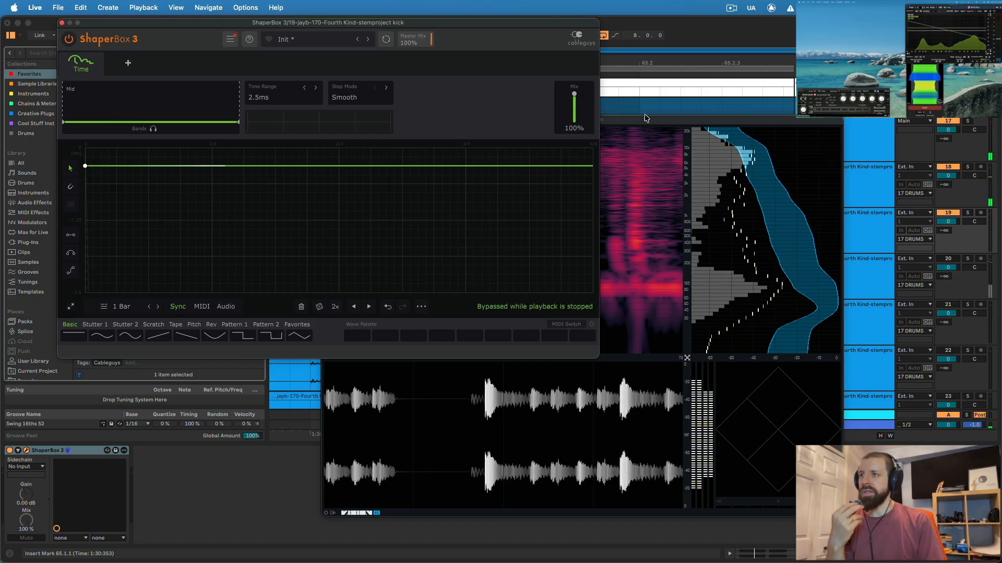
pyautogui.moveTo(645, 120); pyautogui.dragTo(863, 7)
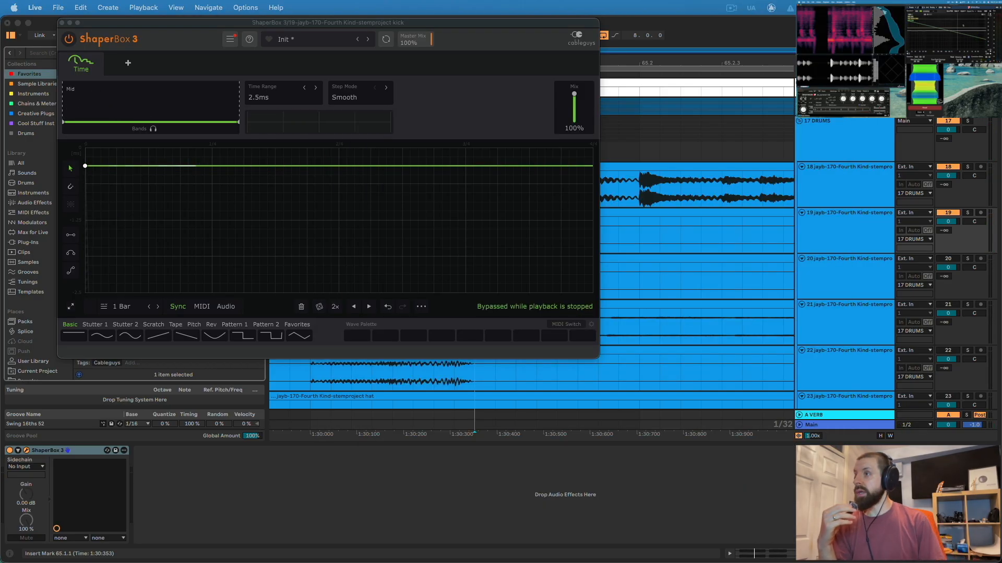
pyautogui.click(62, 23)
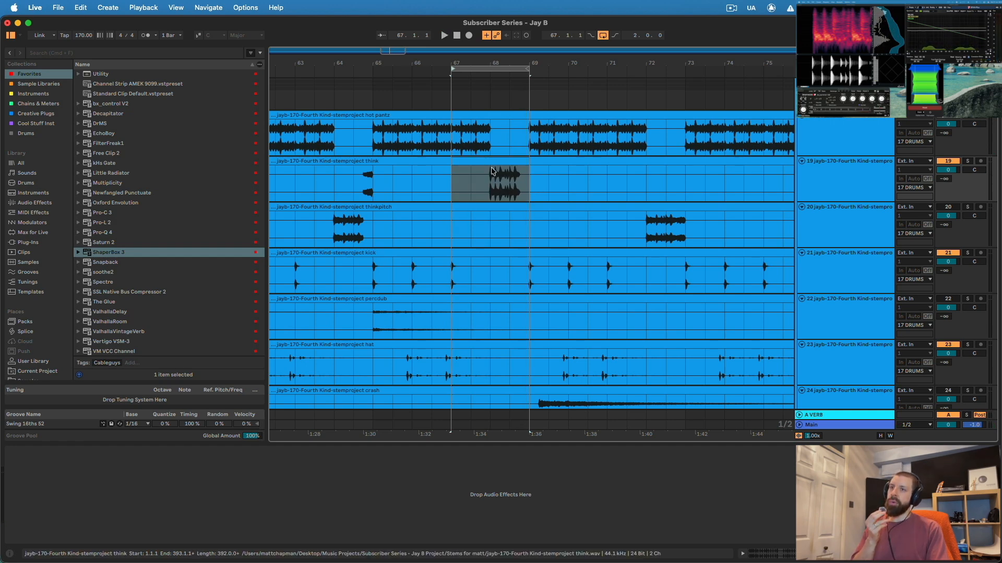
# Step: Set Saturn 2's Clean Tape drive to about 19% on the think track and fine-tune Saturn 2's dynamics on thinkpitch
pyautogui.press('space')
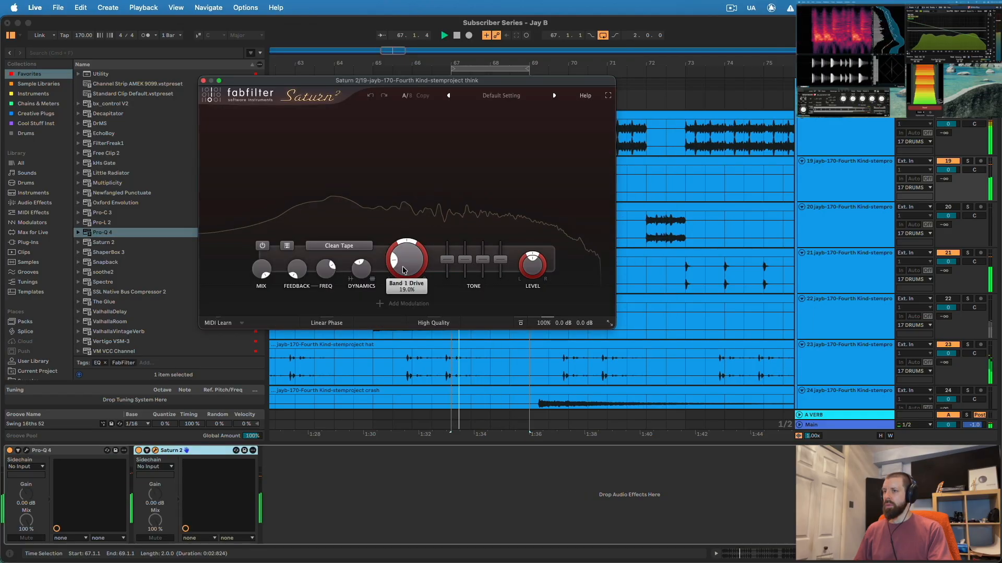
pyautogui.moveTo(403, 270); pyautogui.dragTo(403, 272)
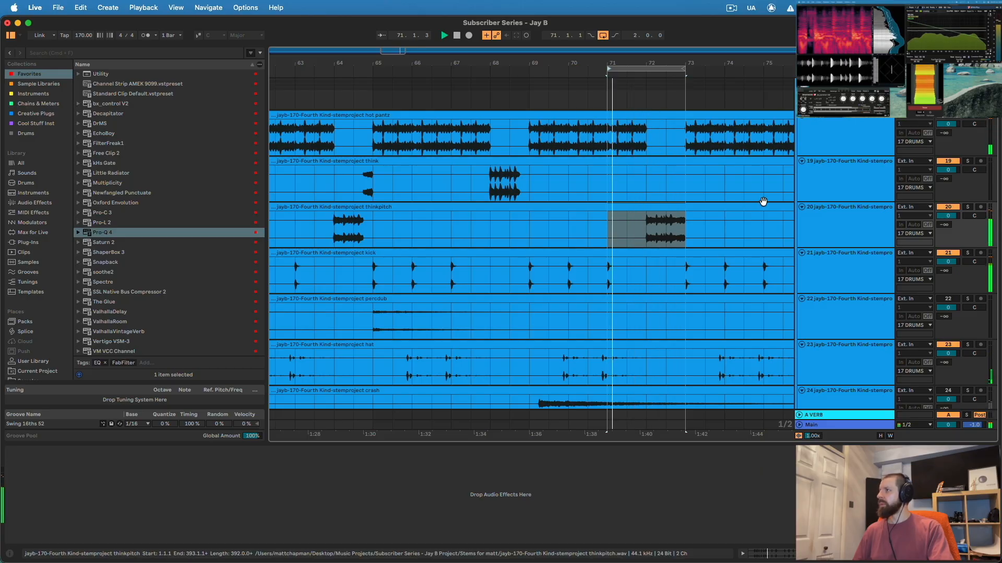
pyautogui.press('Return')
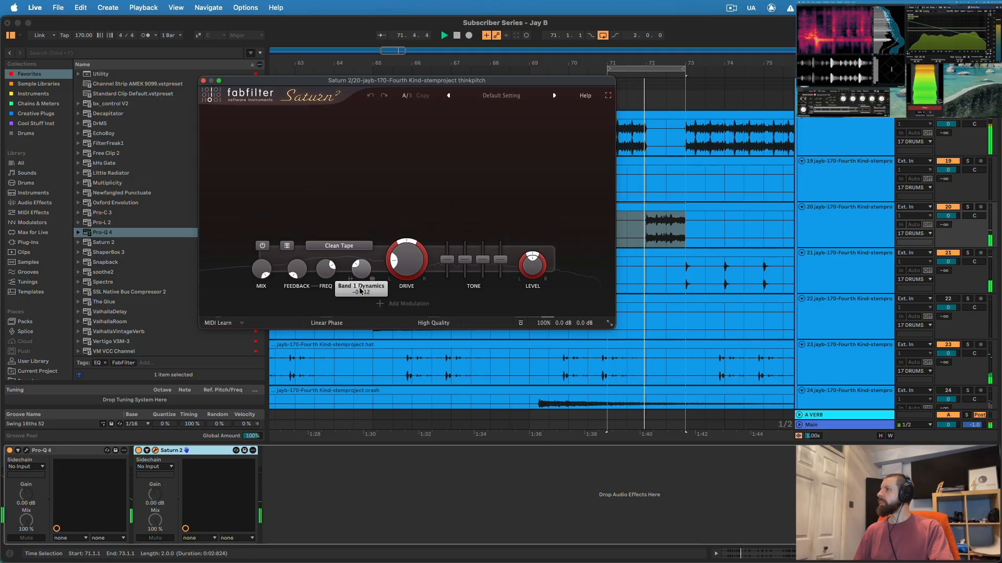
pyautogui.moveTo(359, 292); pyautogui.dragTo(359, 290)
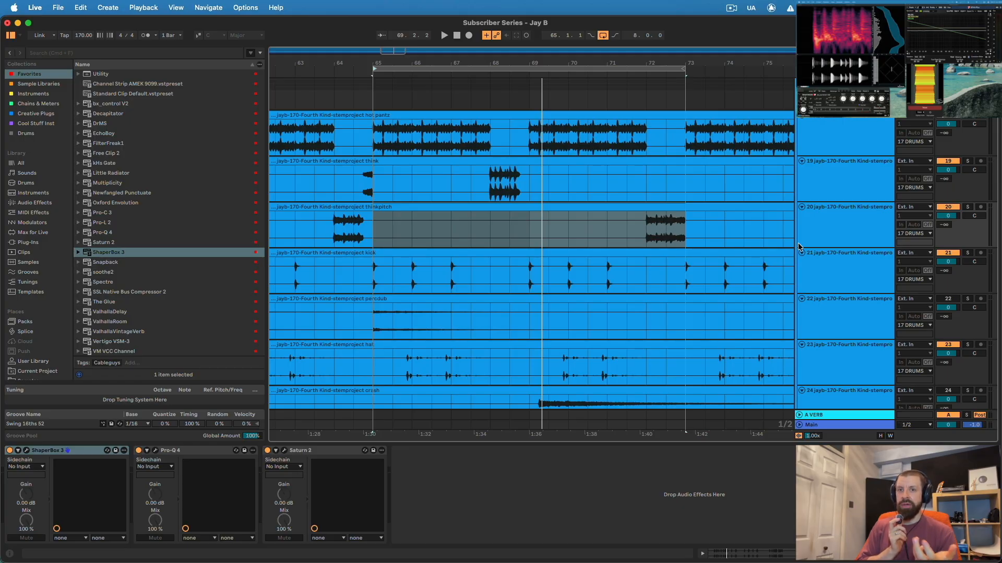
# Step: Add Pro-Q 4 to the percdub track
pyautogui.scroll(-3, 865, 323)
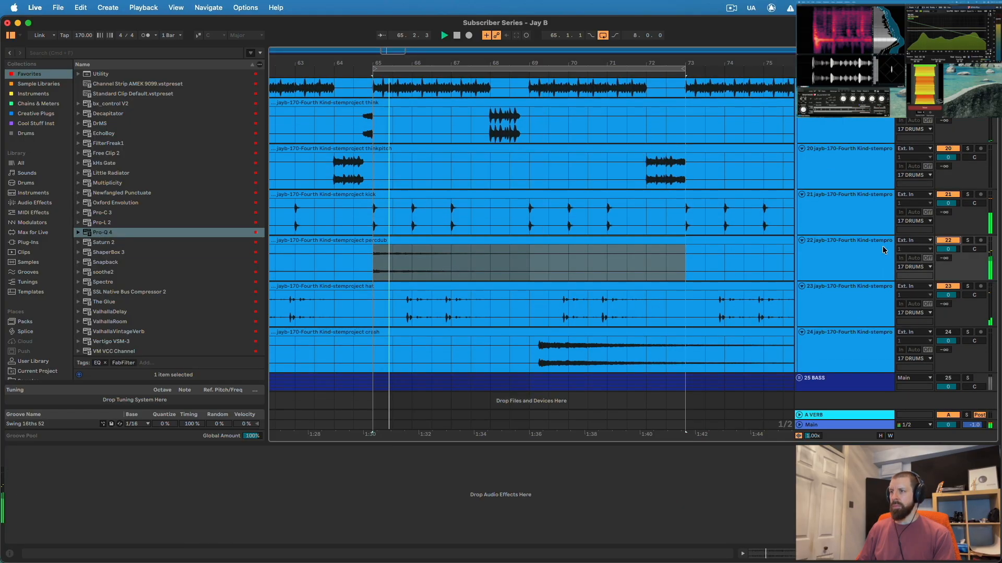
pyautogui.click(836, 262)
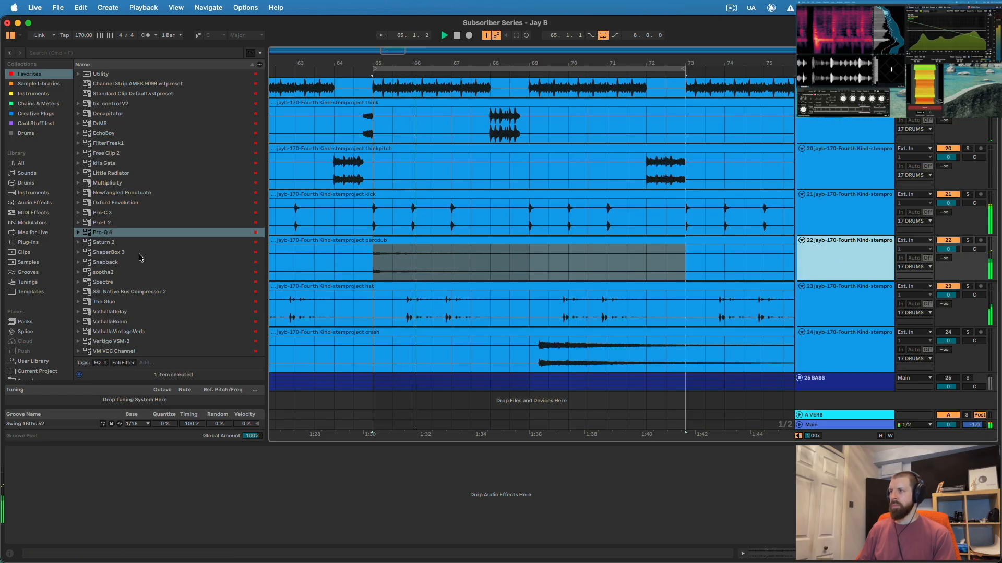
pyautogui.moveTo(99, 233); pyautogui.dragTo(398, 264)
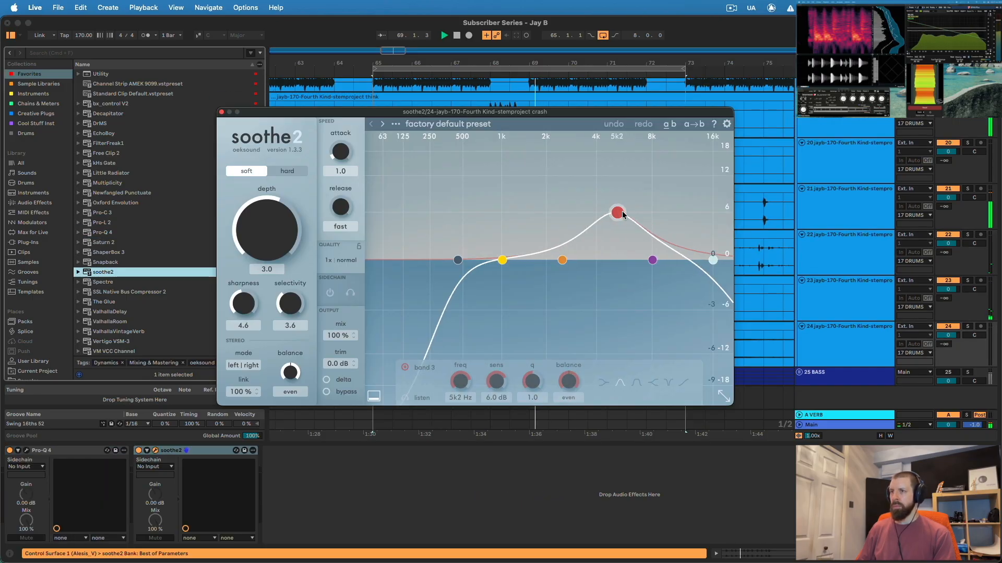
# Step: Fine-tune soothe2's band 3 around 5.2 kHz on the crash track and open that track's Pro-Q 4
pyautogui.moveTo(622, 211); pyautogui.dragTo(631, 213)
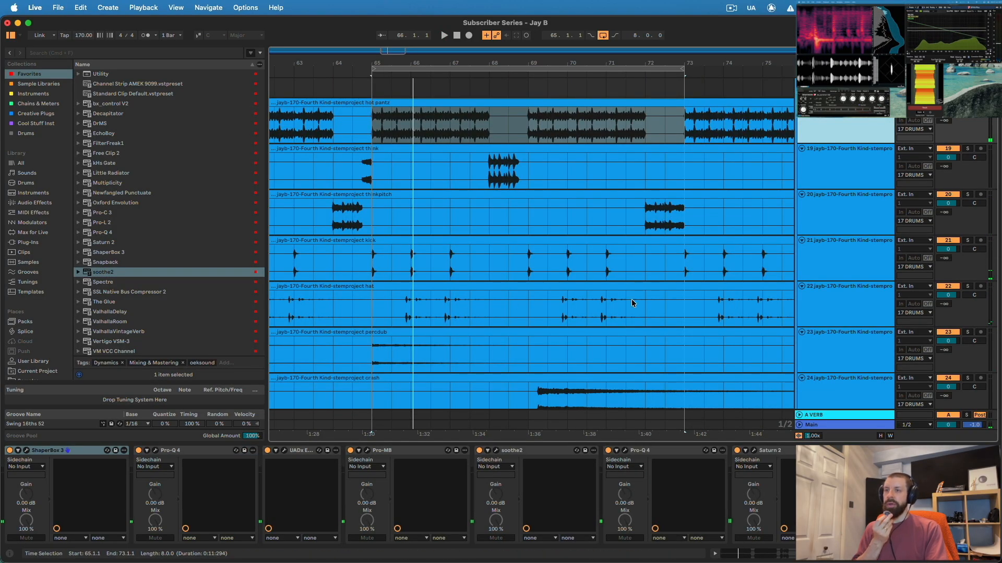
pyautogui.scroll(-3, 630, 329)
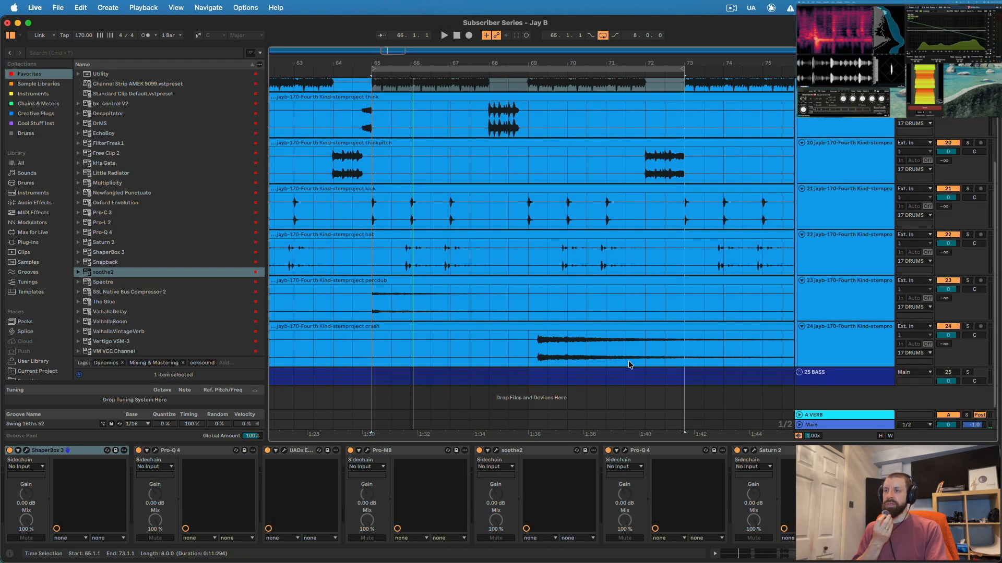
pyautogui.click(860, 352)
pyautogui.click(26, 450)
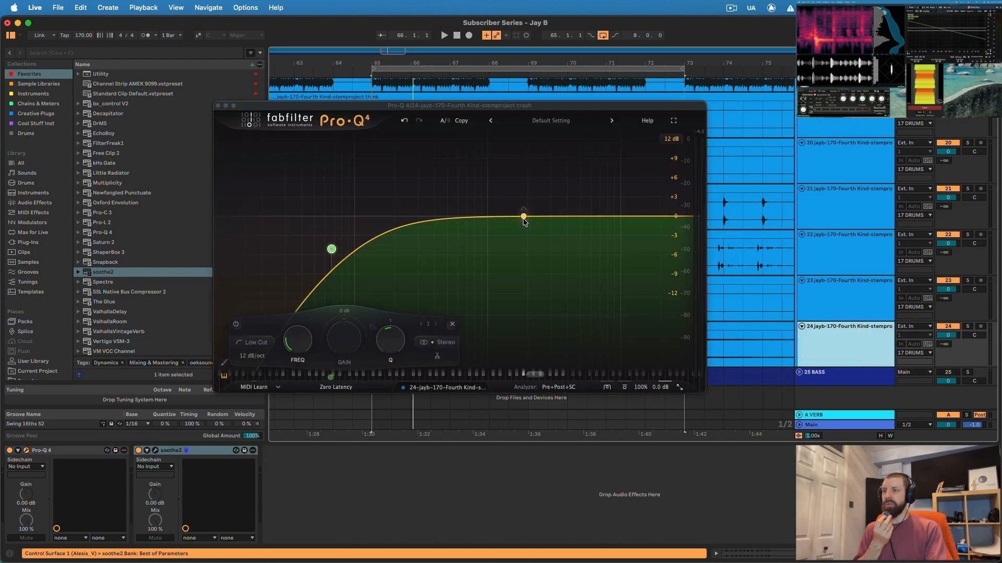
# Step: Dip the crash's highs by about 3 dB with a Pro-Q 4 bell band, assign a sidechain input and fine-tune the dip
pyautogui.moveTo(564, 225); pyautogui.dragTo(565, 238)
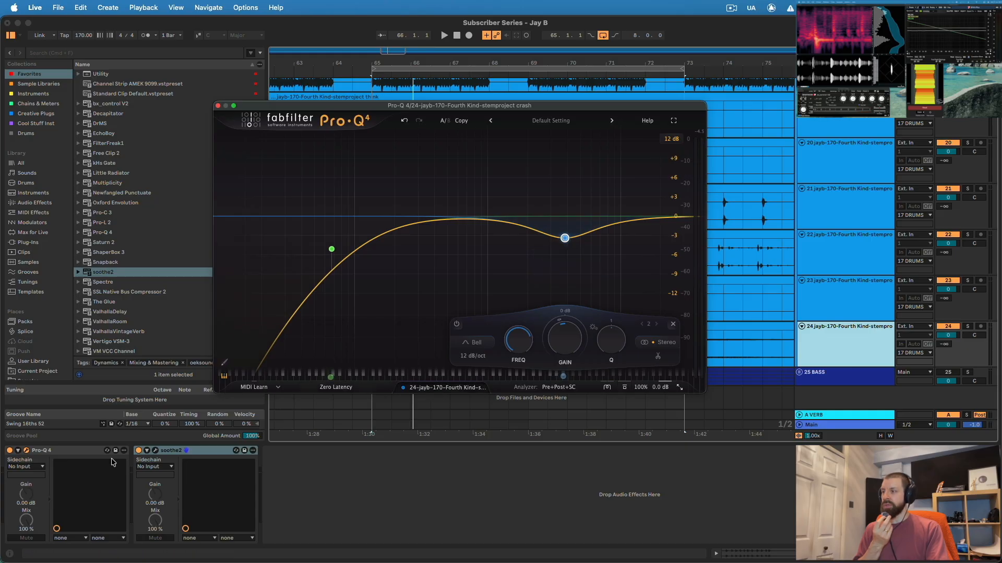
pyautogui.click(32, 471)
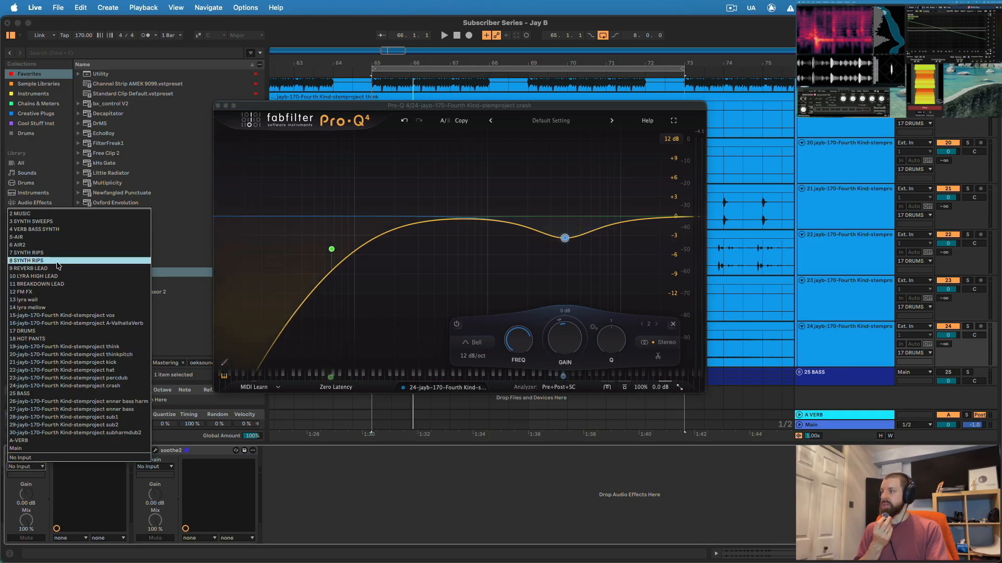
pyautogui.click(79, 323)
pyautogui.moveTo(564, 238); pyautogui.dragTo(579, 245)
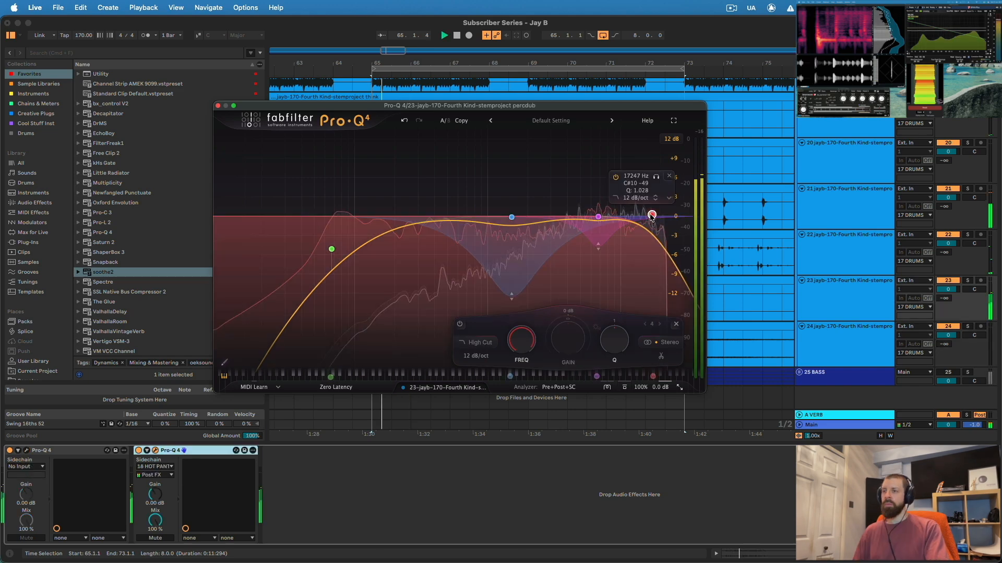
# Step: Reduce the dynamic cut at 1.5 kHz in percdub's Pro-Q 4 to about 5 dB and set its output to +1.0 dB
pyautogui.click(598, 217)
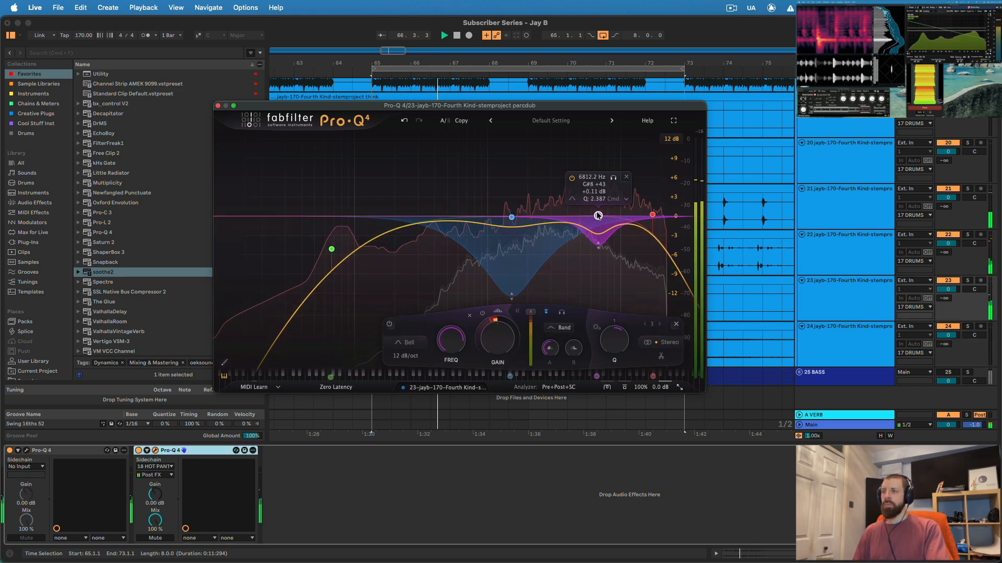
pyautogui.click(512, 217)
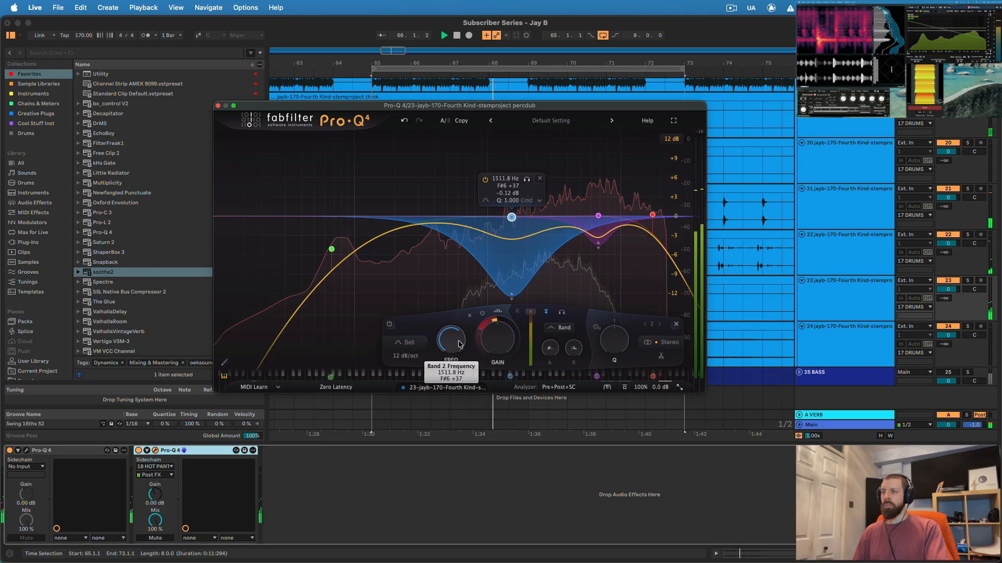
pyautogui.moveTo(479, 345); pyautogui.dragTo(479, 309)
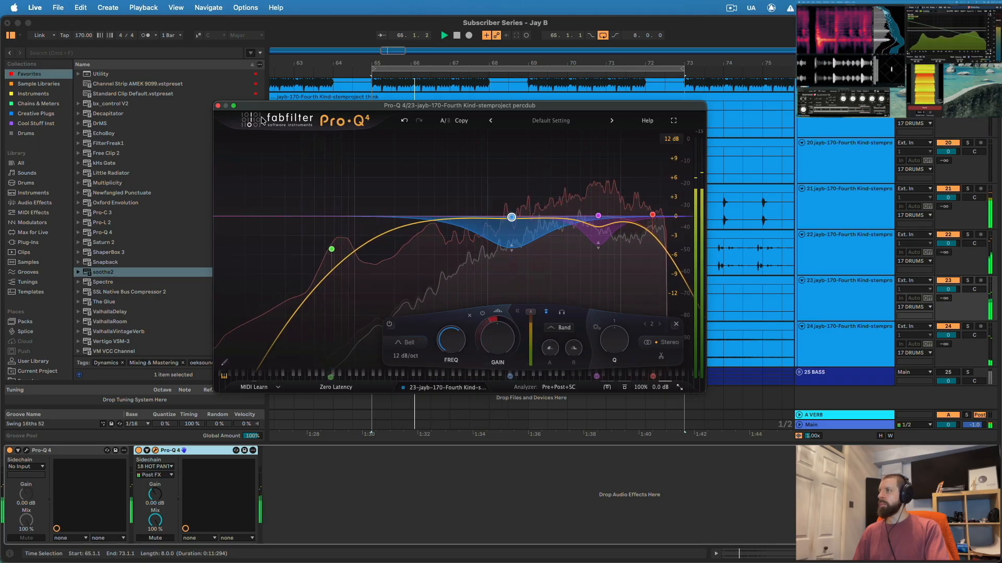
pyautogui.click(218, 106)
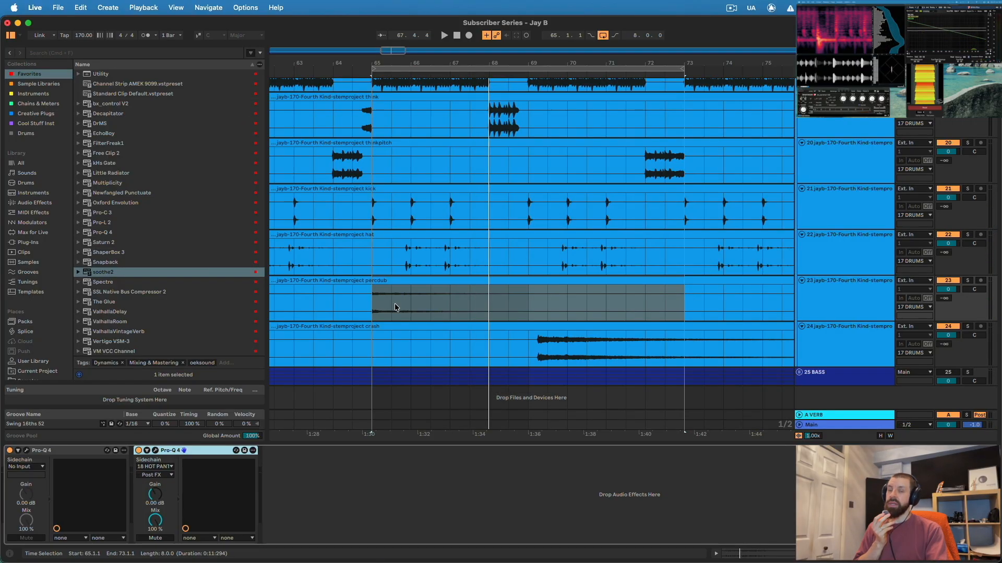
pyautogui.click(155, 450)
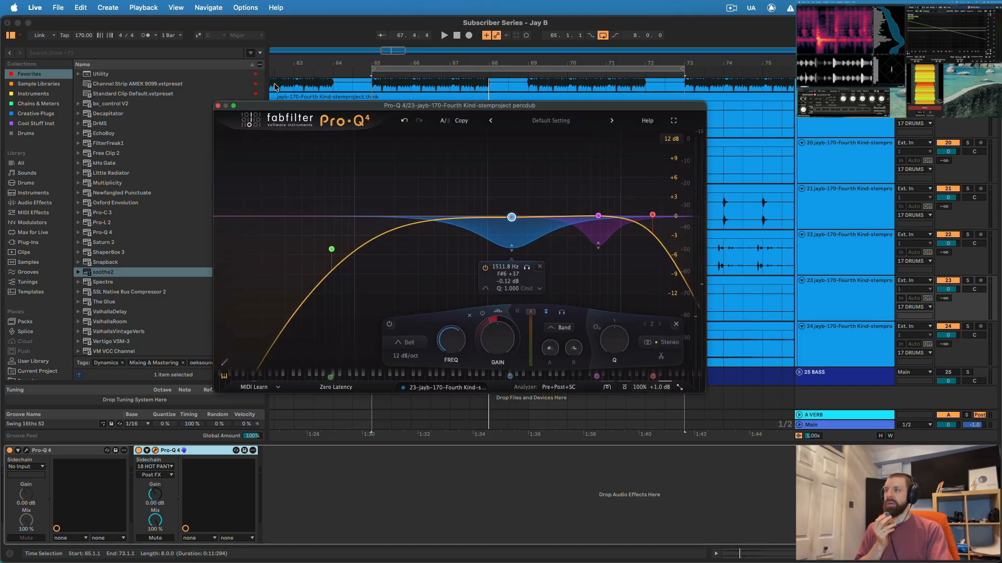
pyautogui.click(218, 106)
# Step: Examine the Reverb, Time, Noise, Pitch and Liquid mix automation lanes of ShaperBox 3, and leave the automation view
pyautogui.press('Down')
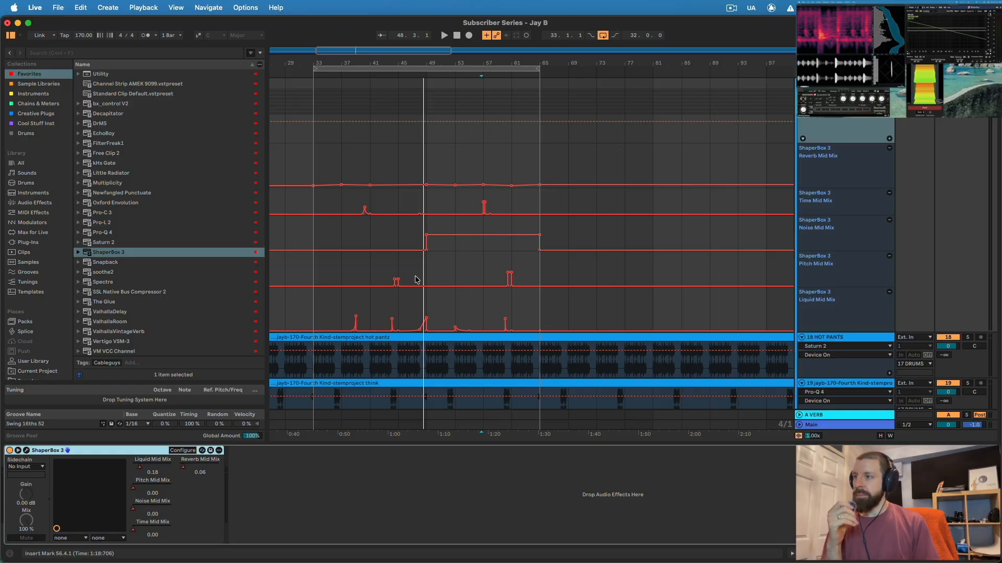
pyautogui.scroll(-3, 417, 297)
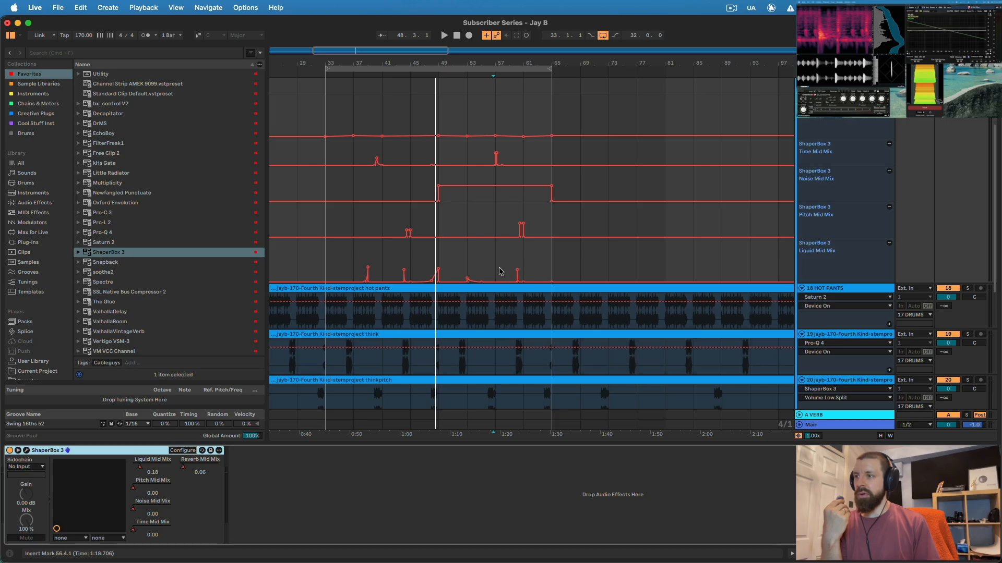
pyautogui.scroll(2, 452, 141)
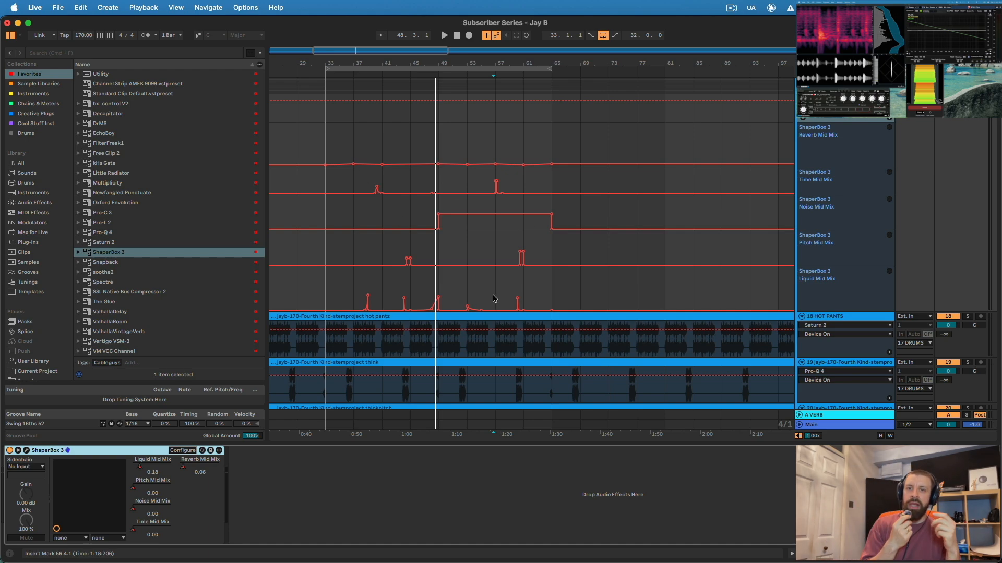
pyautogui.press('a')
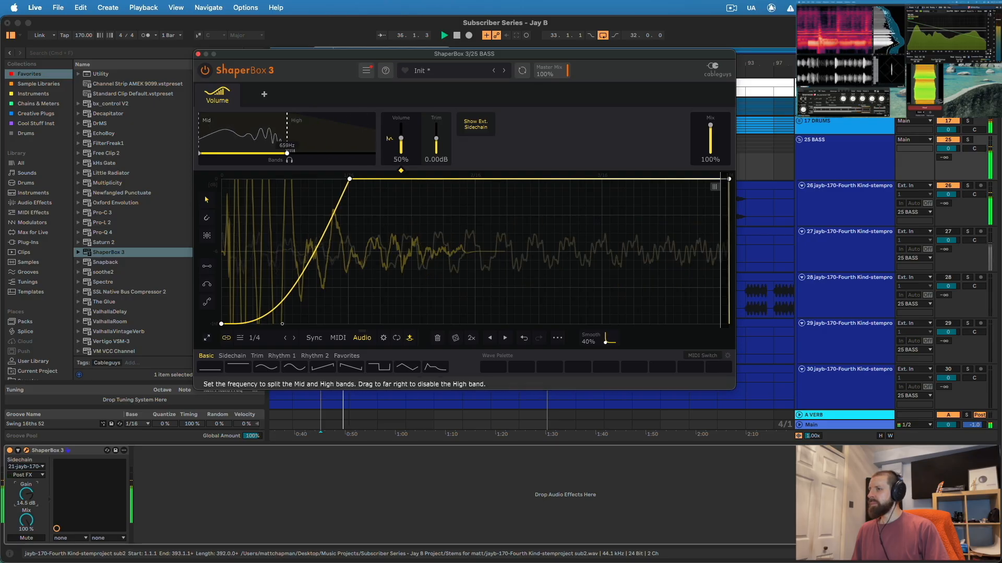
# Step: Add Pro-Q 4 with a resonant 18 dB/oct low cut at about 133 Hz to enner bass harm and adjust TAL-Chorus-LX's stereo width
pyautogui.click(829, 248)
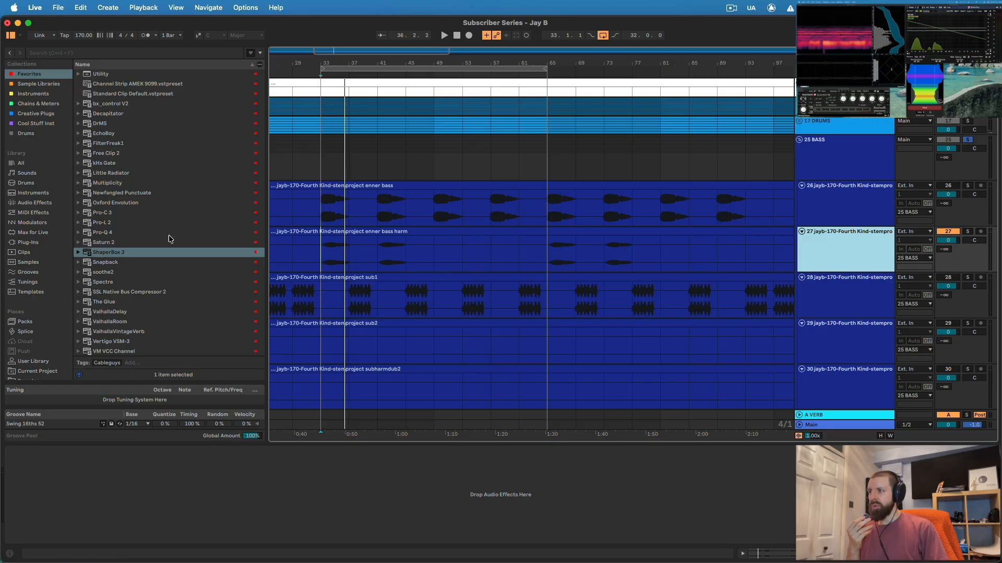
pyautogui.moveTo(101, 236); pyautogui.dragTo(274, 237)
pyautogui.moveTo(846, 249); pyautogui.dragTo(844, 247)
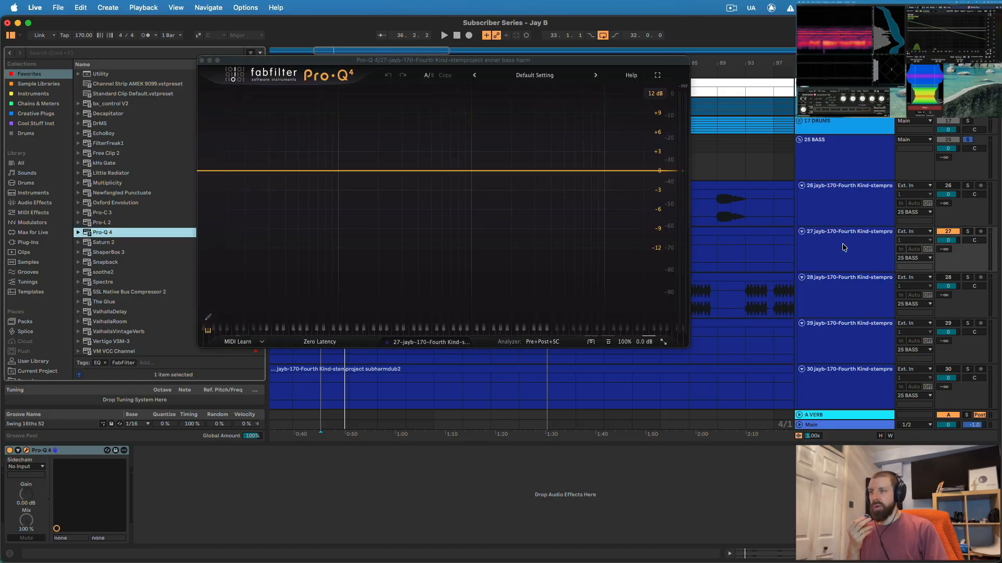
pyautogui.moveTo(217, 170); pyautogui.dragTo(355, 85)
pyautogui.press('space')
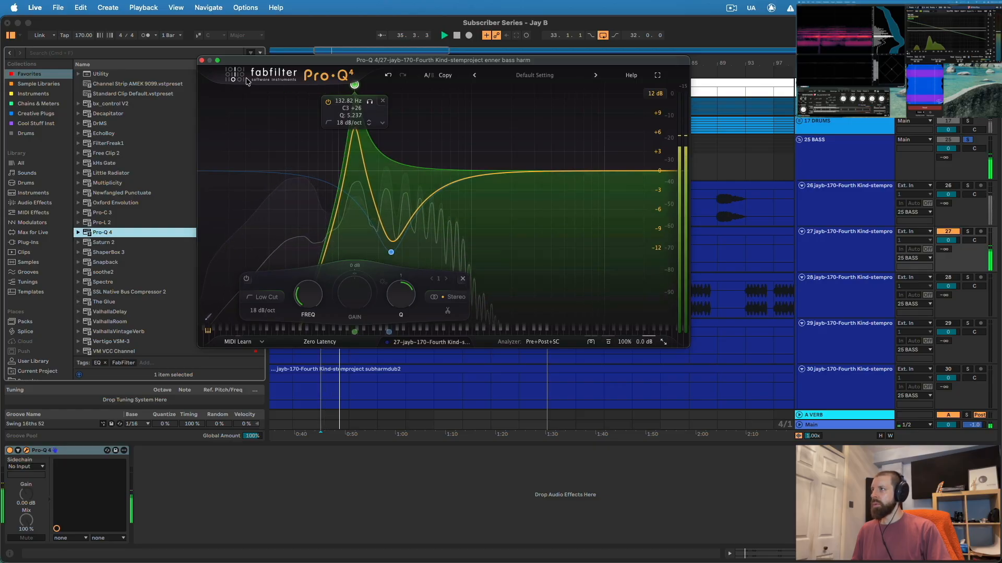
pyautogui.click(202, 61)
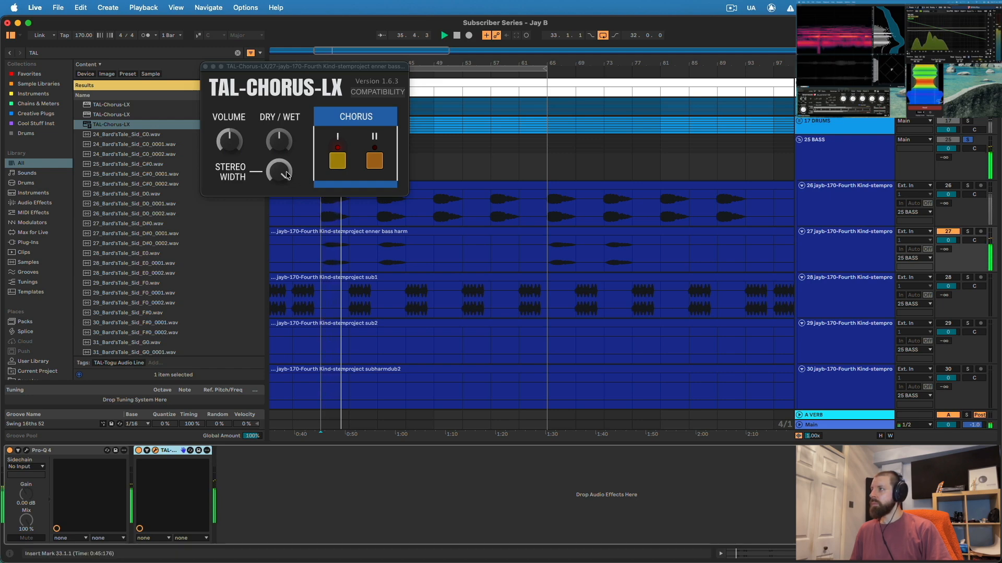
pyautogui.click(285, 181)
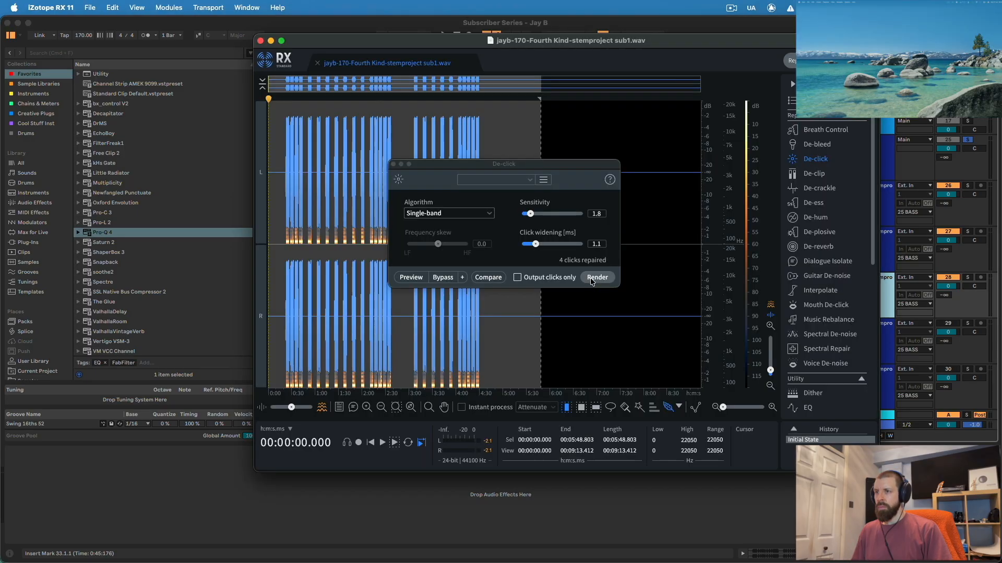
# Step: Render iZotope RX's single-band De-click on the sub1 stem with sensitivity 1.8 and click widening 1.1 ms, and audition the repaired bass in Live
pyautogui.click(593, 279)
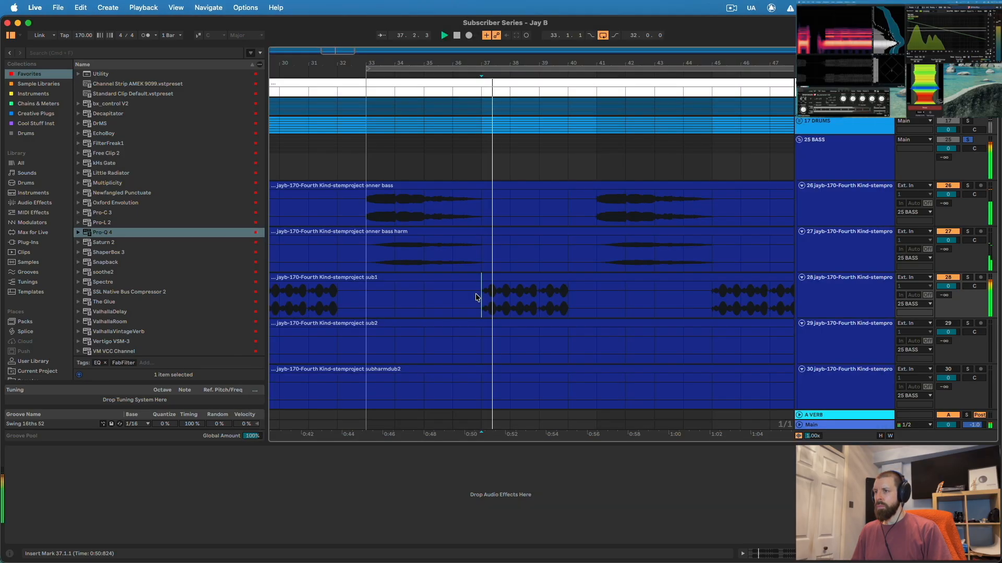
pyautogui.press('space')
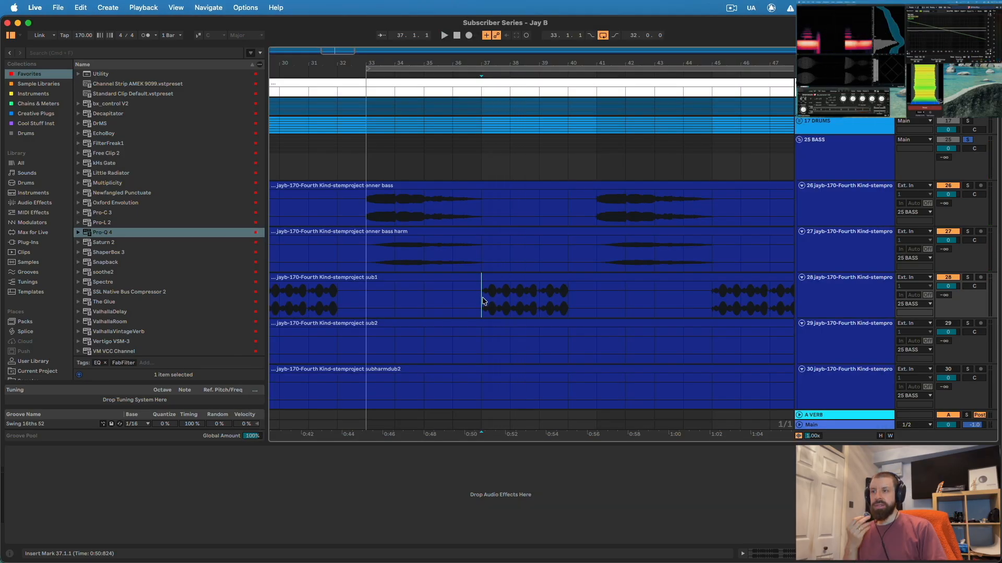
# Step: Select the sub1 phrase in bars 37 to 41, add Vertigo VSM-3 to its track and solo it
pyautogui.moveTo(481, 296); pyautogui.dragTo(571, 296)
pyautogui.click(846, 287)
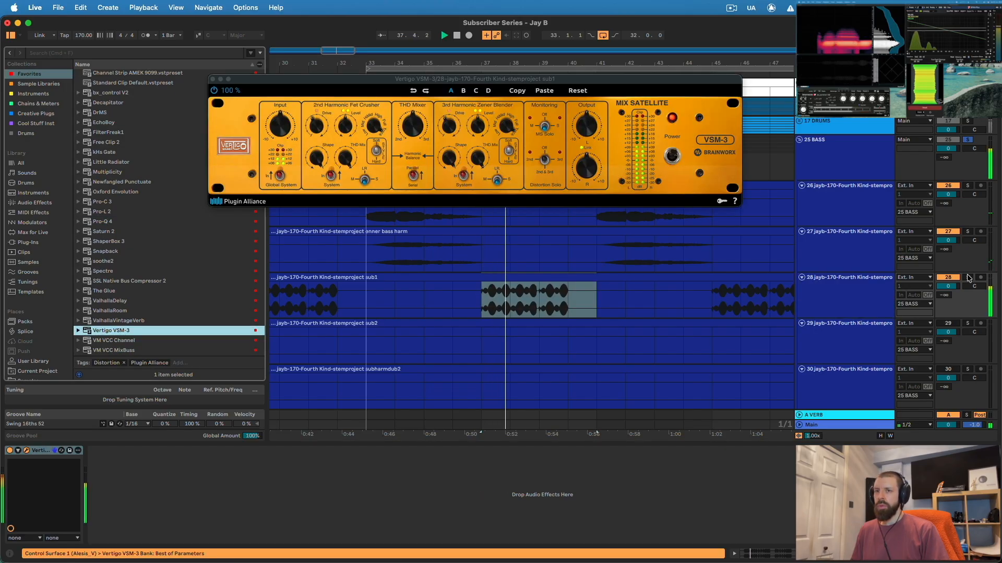
pyautogui.click(968, 278)
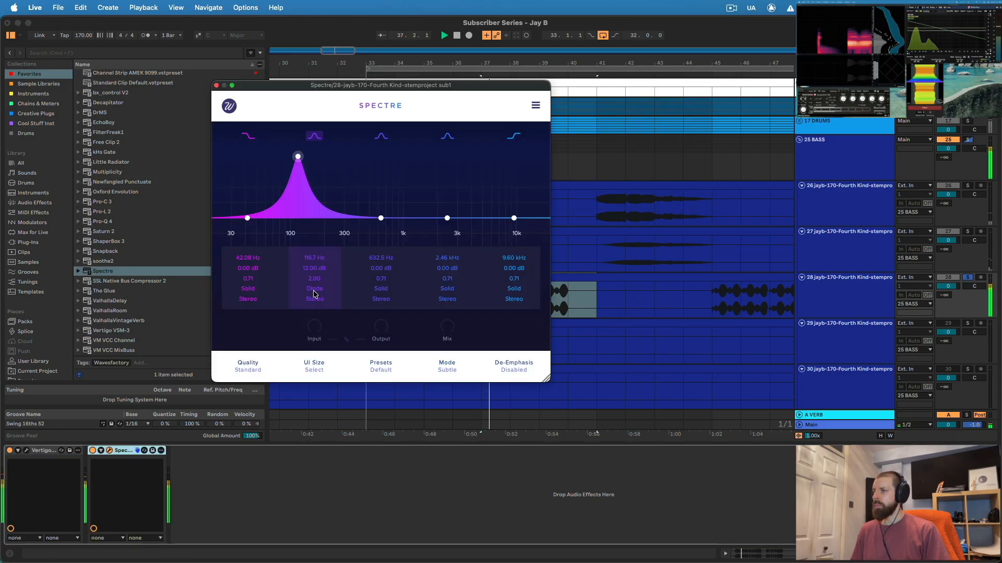
# Step: Change the saturation type of Spectre's 12 dB low band on sub1 and show the Drive shaper of ShaperBox 3's BASS NOISE AND SAT preset
pyautogui.click(315, 289)
pyautogui.click(322, 295)
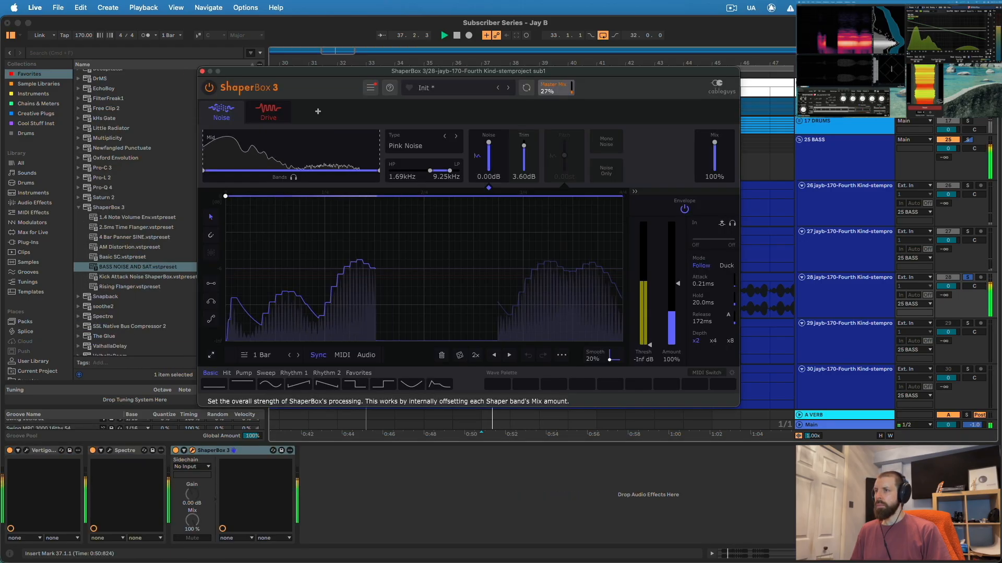
pyautogui.click(289, 117)
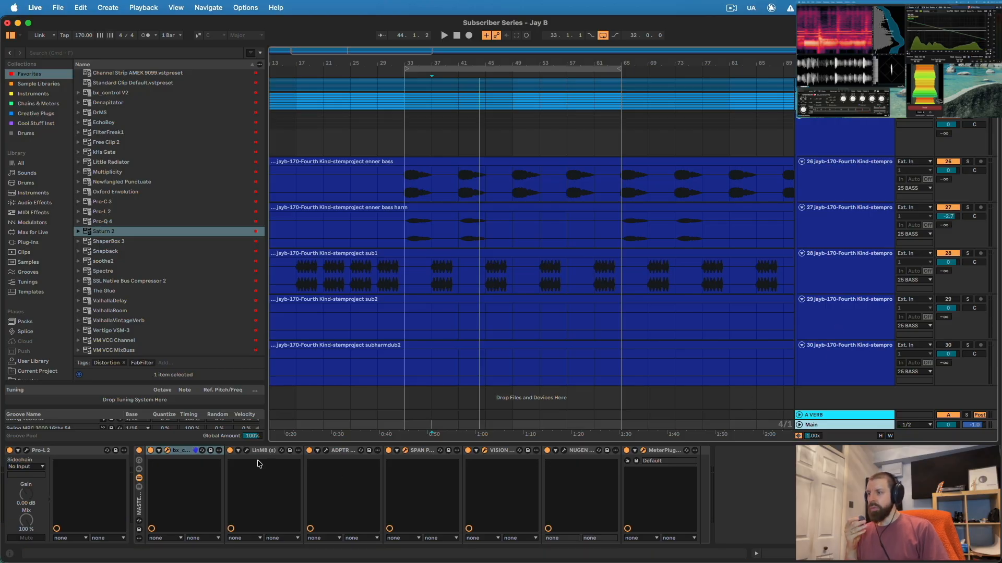
# Step: Solo LinMB's low band on the Main track and arrange it beside VISION 4X to inspect the low end
pyautogui.click(247, 451)
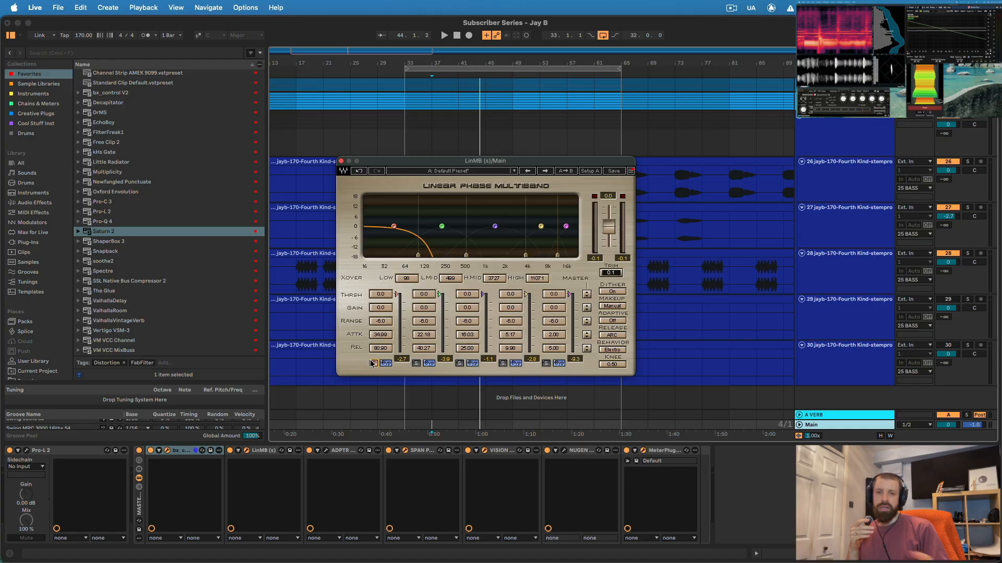
pyautogui.press('space')
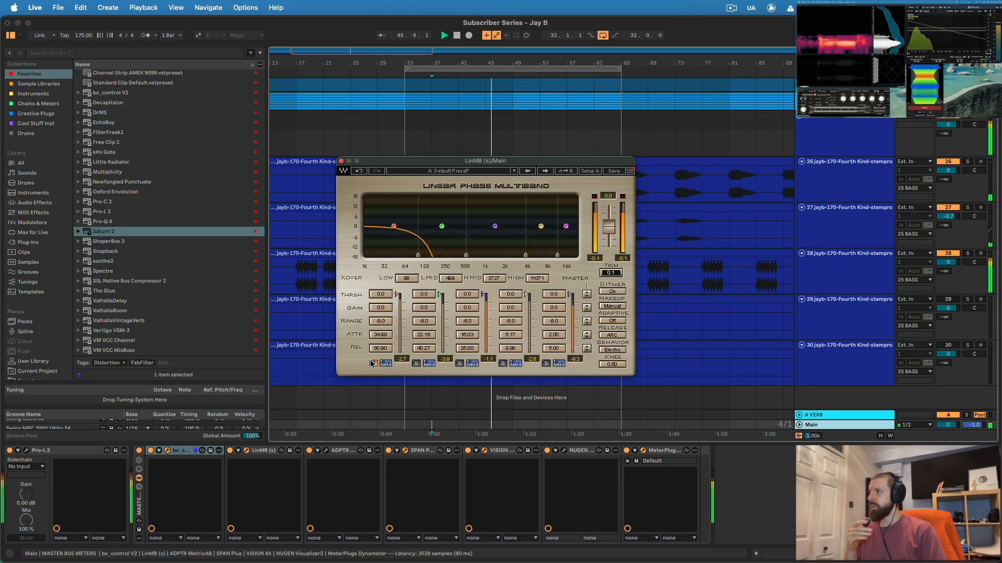
pyautogui.click(373, 363)
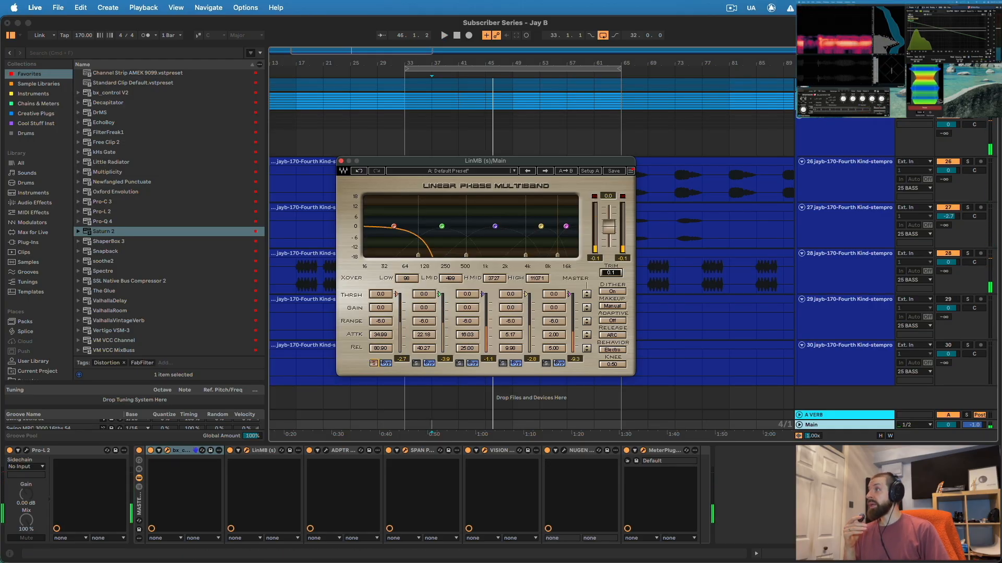
pyautogui.moveTo(824, 5); pyautogui.dragTo(522, 49)
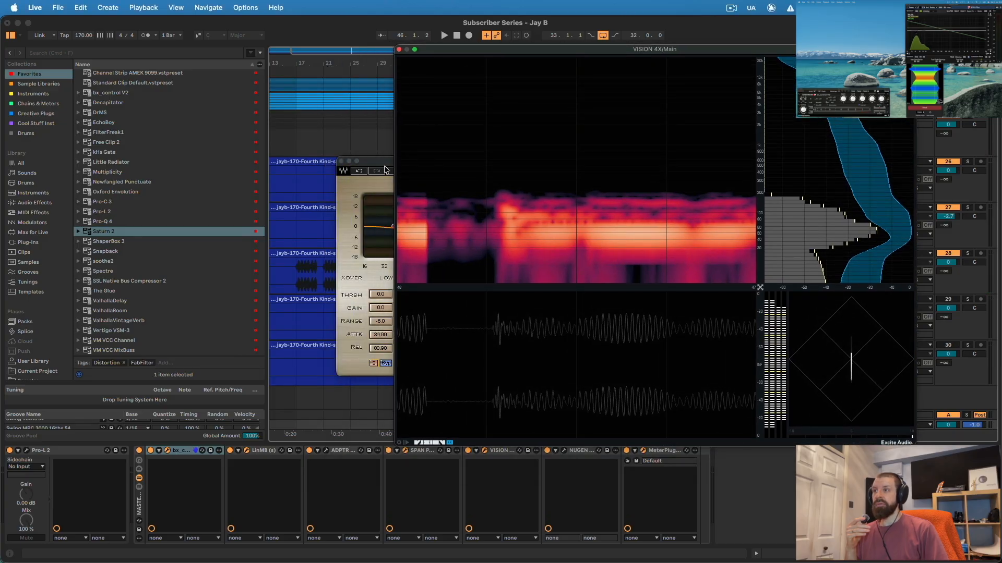
pyautogui.moveTo(360, 161); pyautogui.dragTo(96, 117)
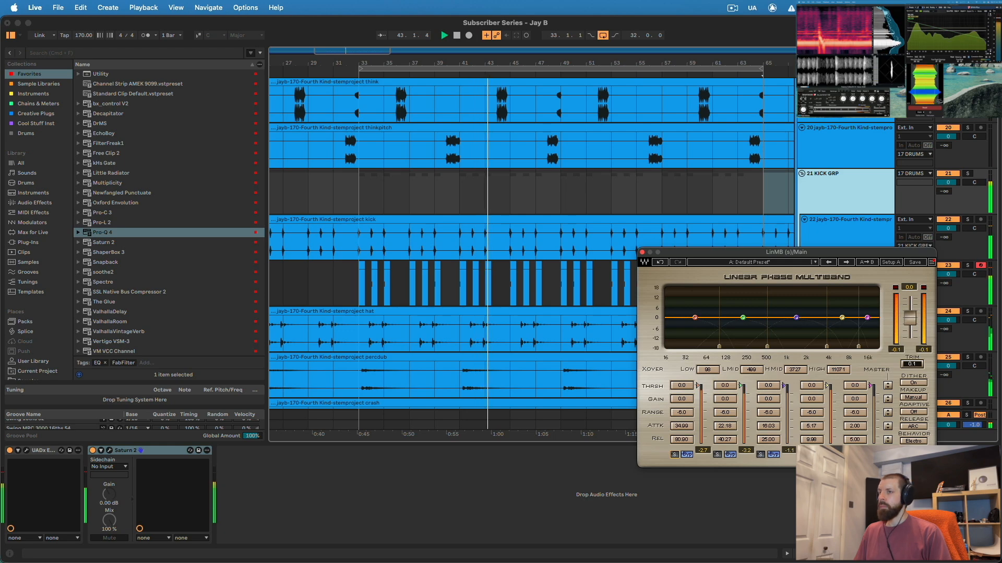
# Step: Compare the low-mid band with and without the Serum KICK layer in VISION 4X, and unsolo LinMB's low-mid band
pyautogui.moveTo(731, 252); pyautogui.dragTo(498, 112)
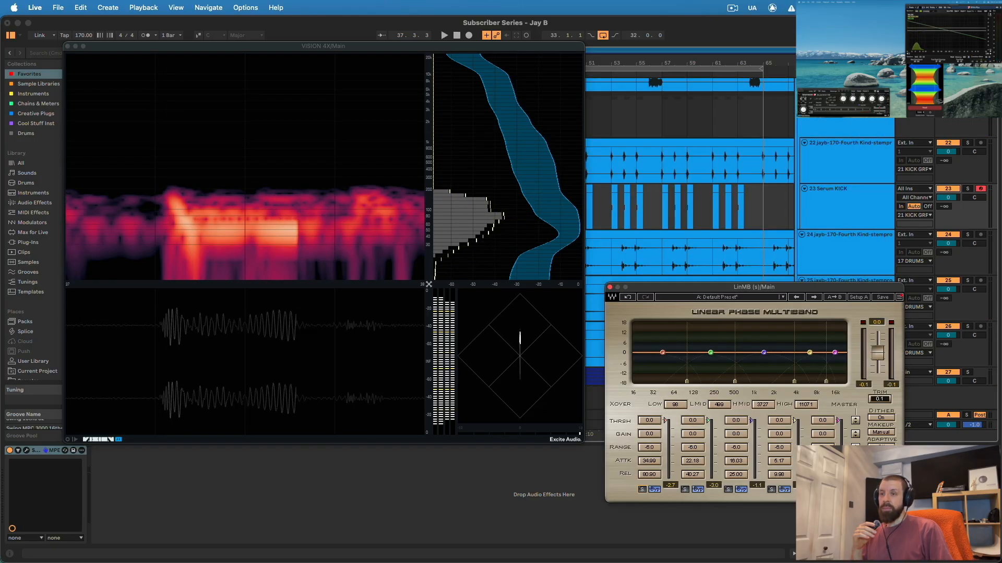
pyautogui.press('space')
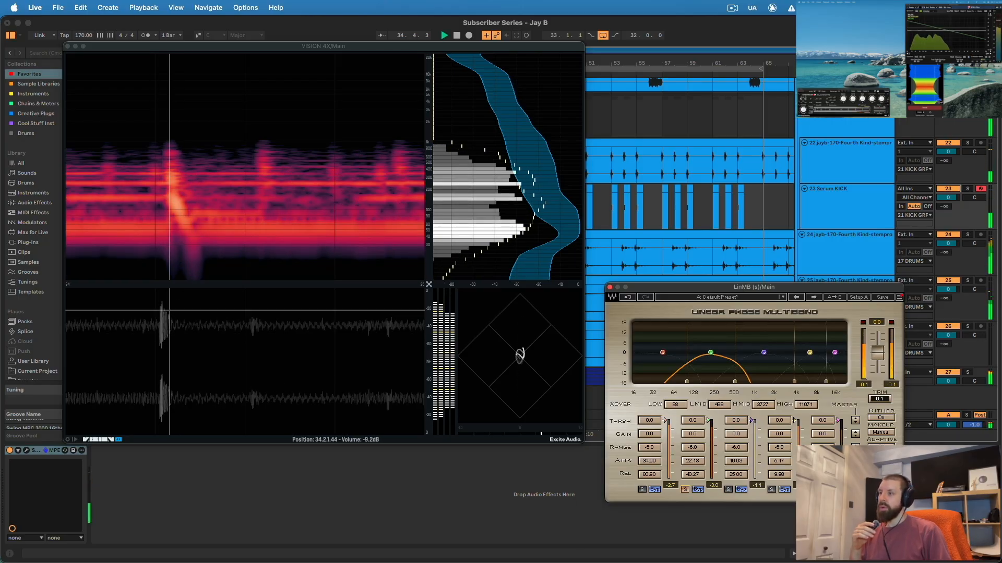
pyautogui.press('space')
pyautogui.click(948, 188)
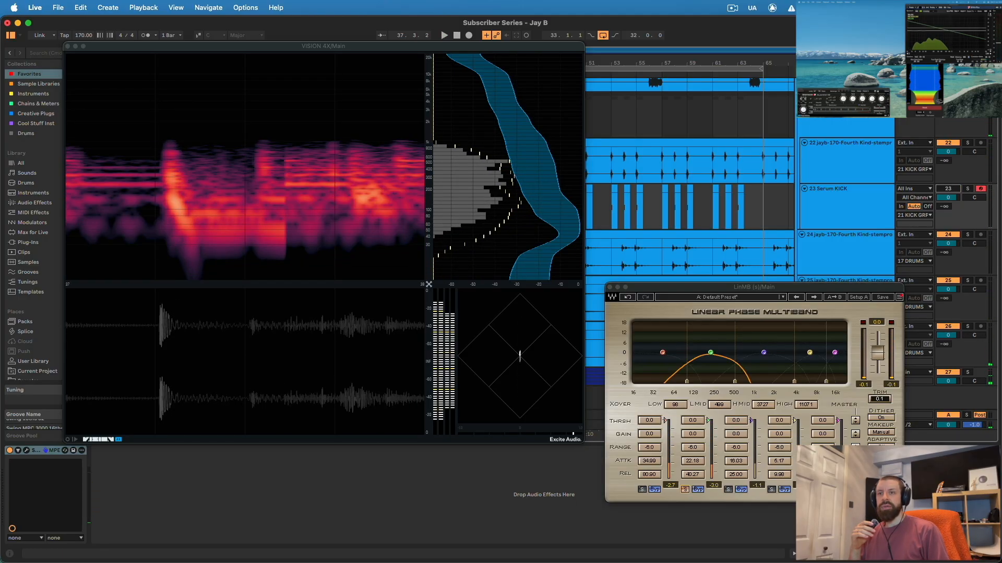
pyautogui.press('space')
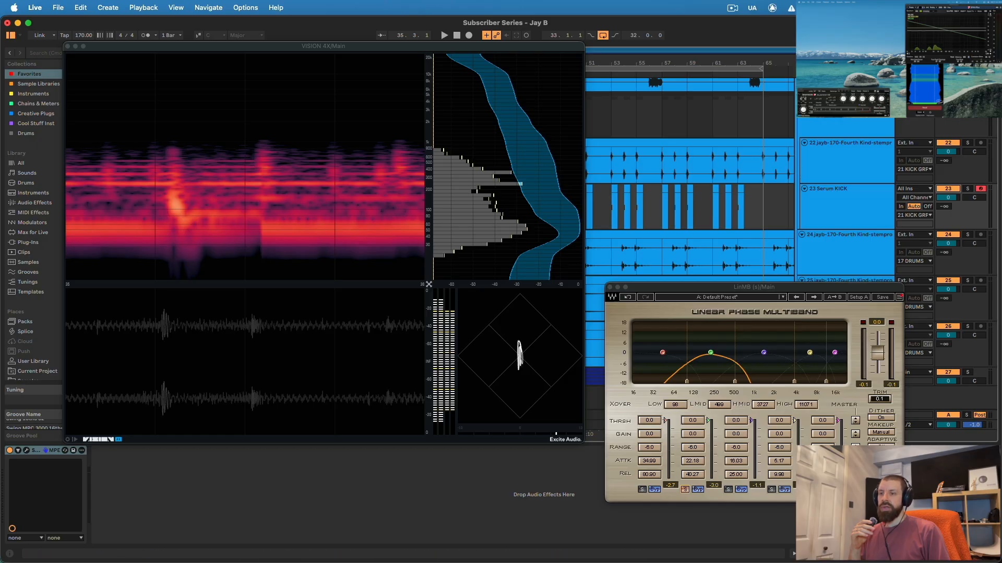
pyautogui.click(685, 489)
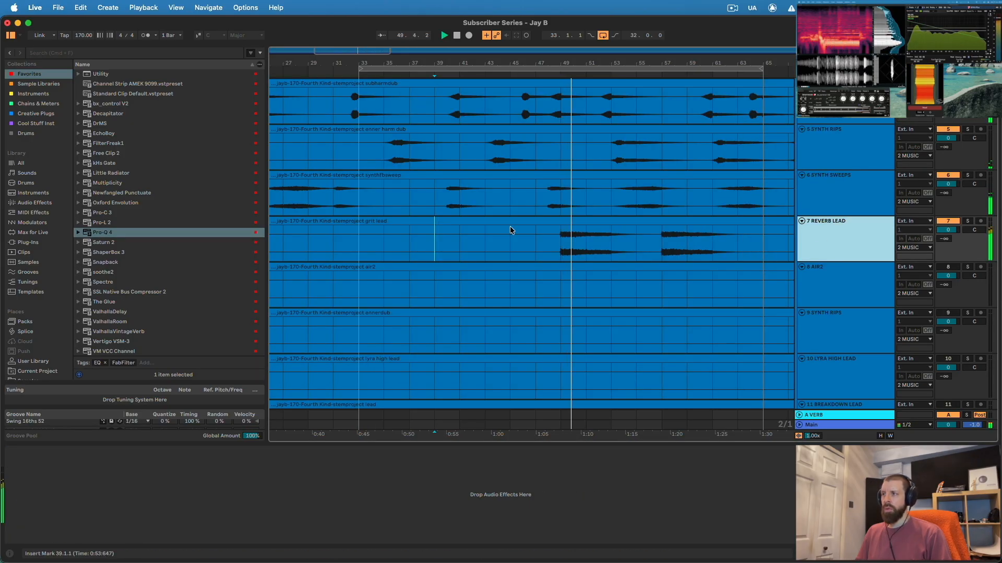
# Step: Add Pro-Q 4 to the REVERB LEAD track and place a filter band at the low end of its spectrum
pyautogui.moveTo(91, 232); pyautogui.dragTo(581, 233)
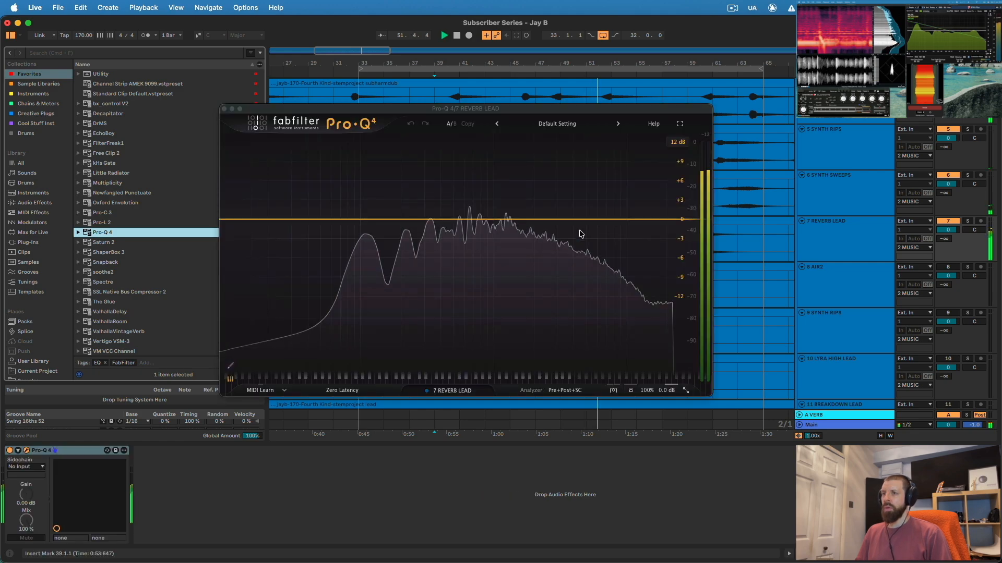
pyautogui.click(255, 219)
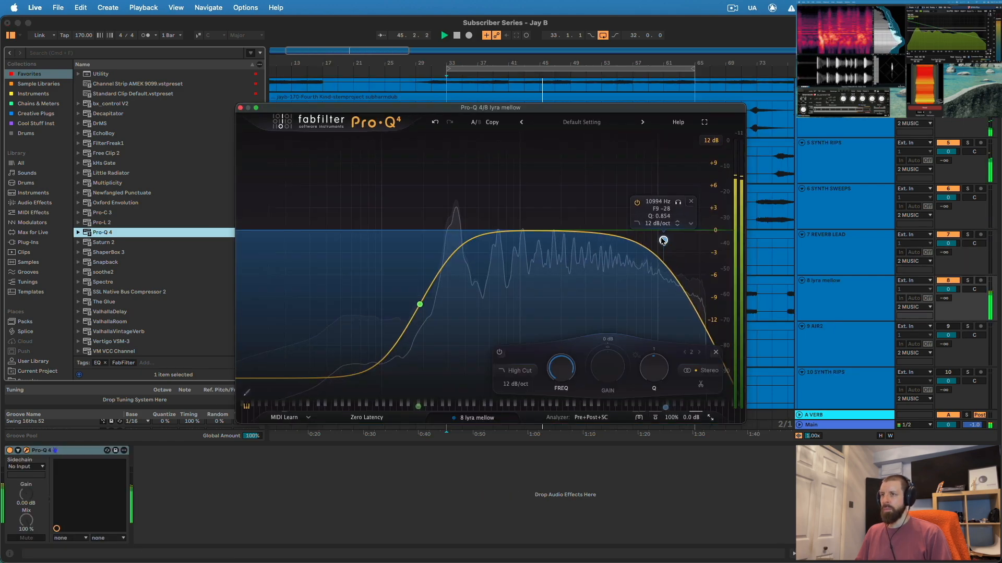
# Step: Move the high cut in Pro-Q 4 on the lyra mellow track to about 14477 Hz and lower the low-cut band's point
pyautogui.moveTo(663, 241); pyautogui.dragTo(680, 235)
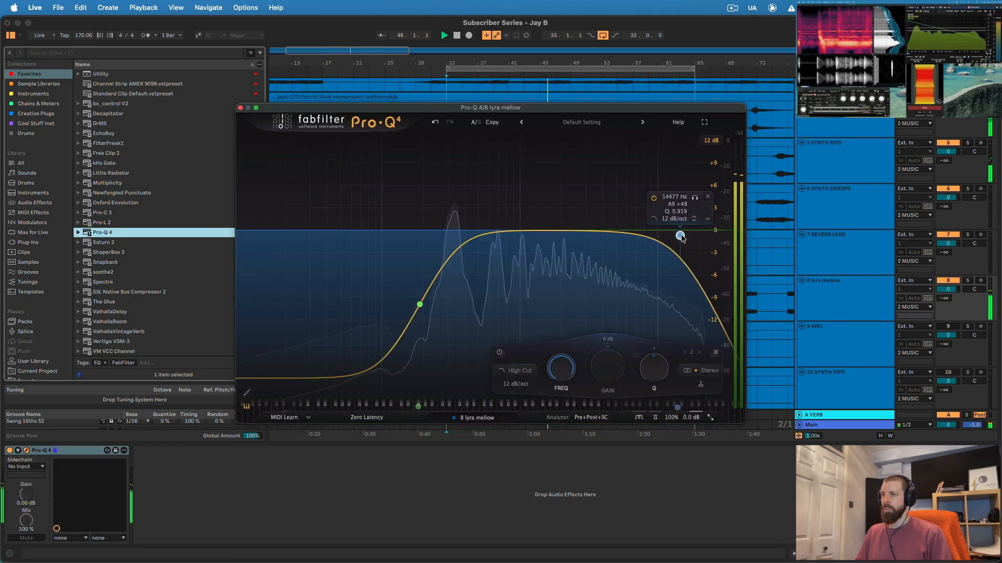
pyautogui.moveTo(420, 305); pyautogui.dragTo(421, 315)
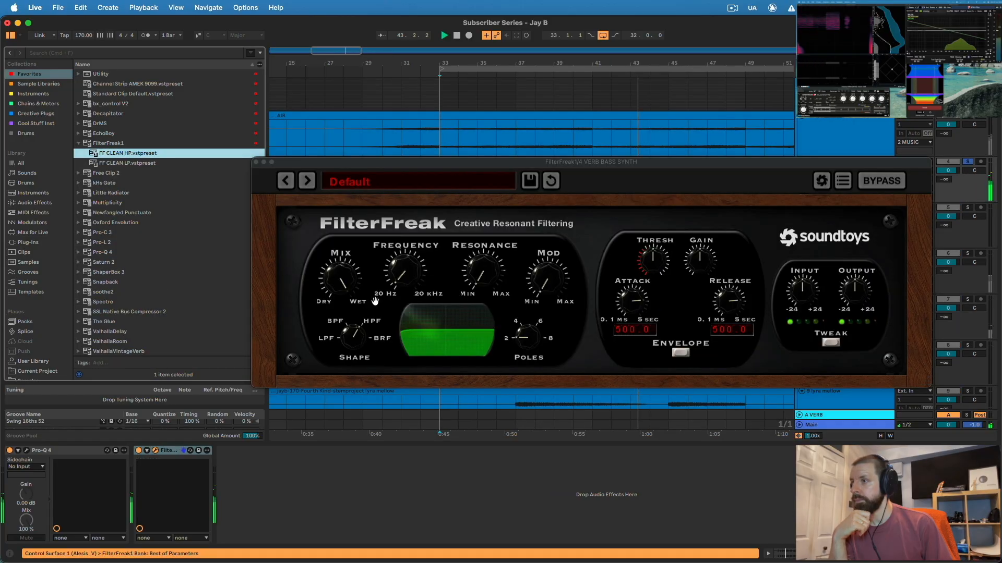
# Step: Show the FilterFreak1 Frequency automation of VERB BASS SYNTH and shape it with a rising sweep from bar 33
pyautogui.moveTo(400, 279)
pyautogui.mouseDown()
pyautogui.moveTo(414, 190)
pyautogui.moveTo(401, 288)
pyautogui.mouseUp()
pyautogui.click(255, 162)
pyautogui.press('a')
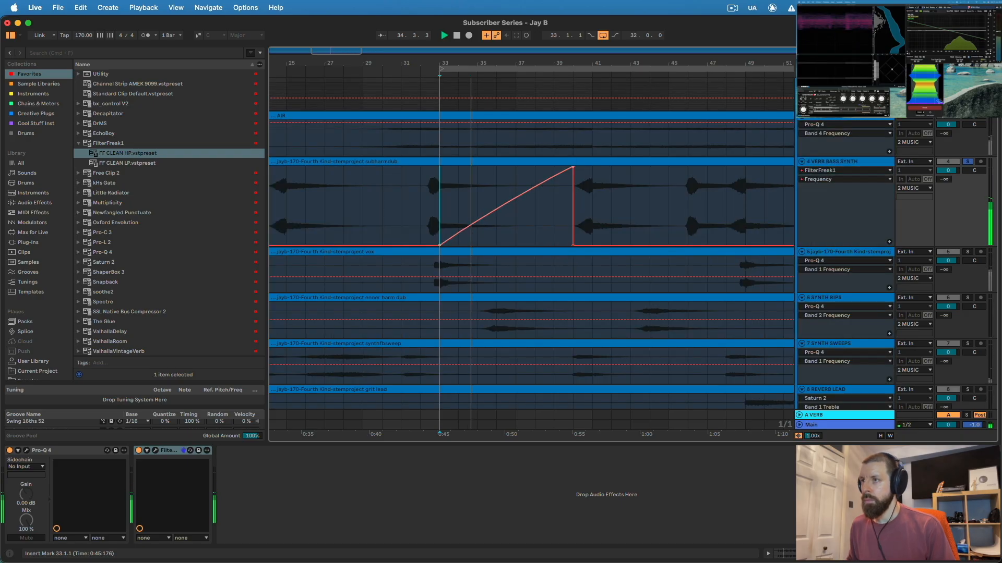
pyautogui.moveTo(618, 226); pyautogui.dragTo(617, 245)
pyautogui.hscroll(5, 683, 208)
# Step: Add further frequency dips and rises to the VERB BASS SYNTH automation around bars 60 to 64, including a point at about 306 Hz
pyautogui.moveTo(369, 245); pyautogui.dragTo(369, 187)
pyautogui.moveTo(405, 188); pyautogui.dragTo(405, 245)
pyautogui.moveTo(683, 245); pyautogui.dragTo(683, 167)
pyautogui.moveTo(594, 245); pyautogui.dragTo(595, 214)
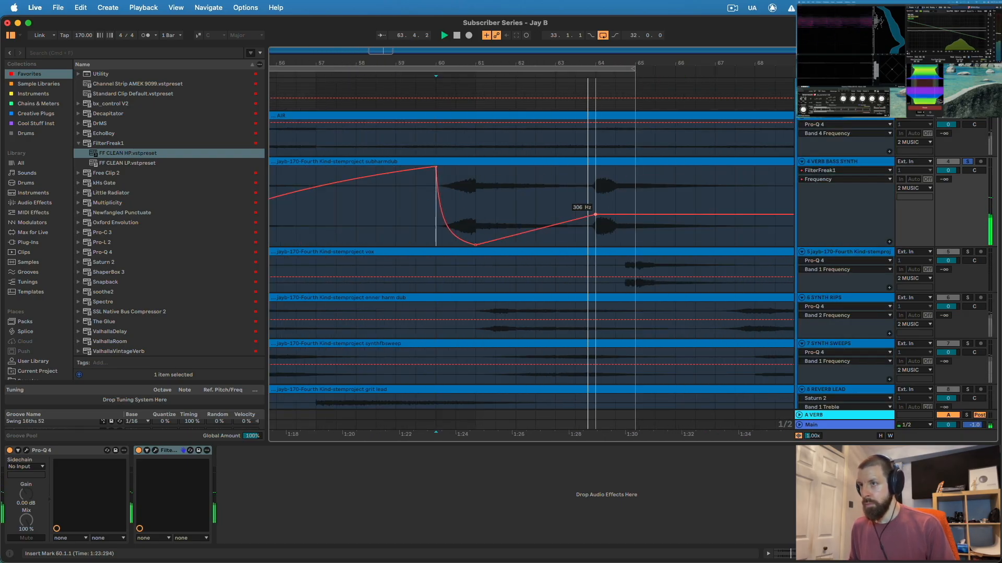
pyautogui.moveTo(494, 200); pyautogui.dragTo(494, 245)
pyautogui.moveTo(520, 67); pyautogui.dragTo(521, 37)
pyautogui.click(759, 243)
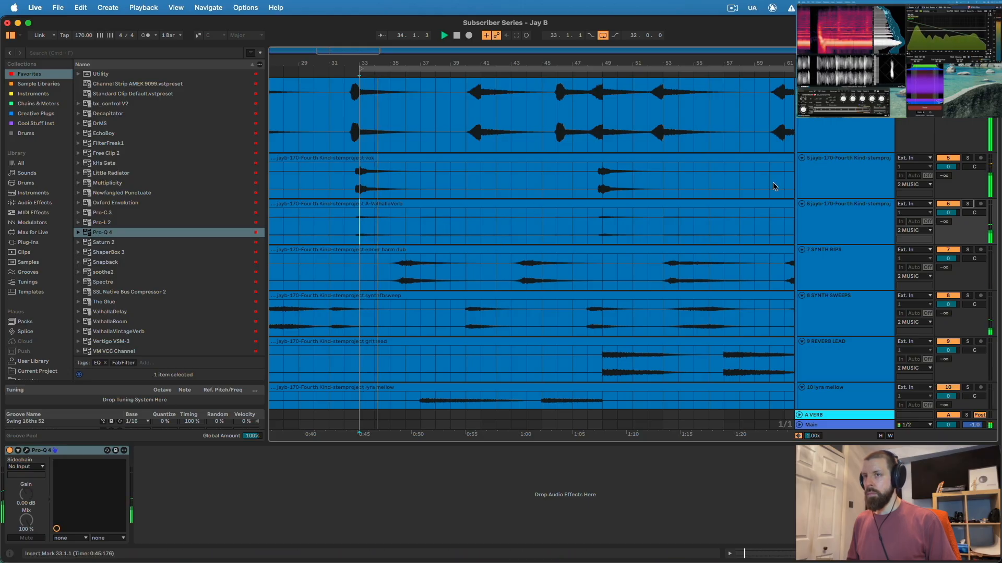
# Step: Examine how the SYNTH RIPS, REVERB LEAD and lyra mellow clips line up in time with the enner bass clips
pyautogui.click(847, 270)
pyautogui.scroll(-4, 577, 292)
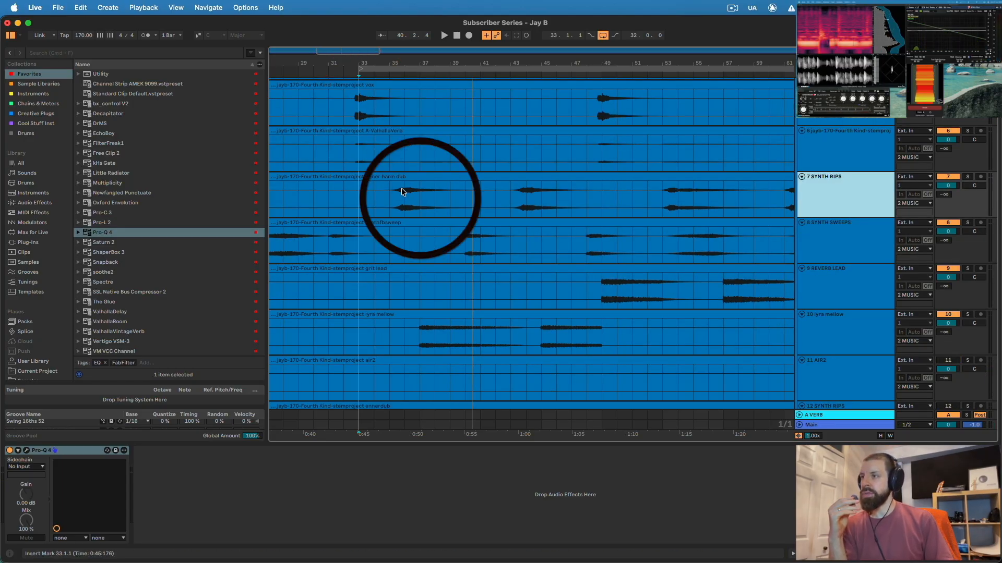
pyautogui.scroll(-10, 420, 229)
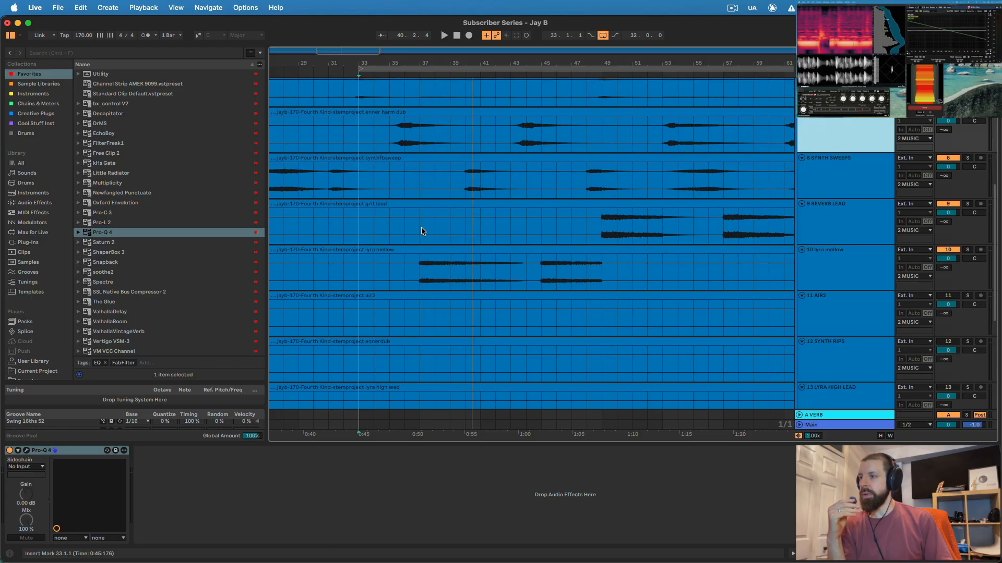
pyautogui.click(799, 373)
pyautogui.scroll(-8, 798, 375)
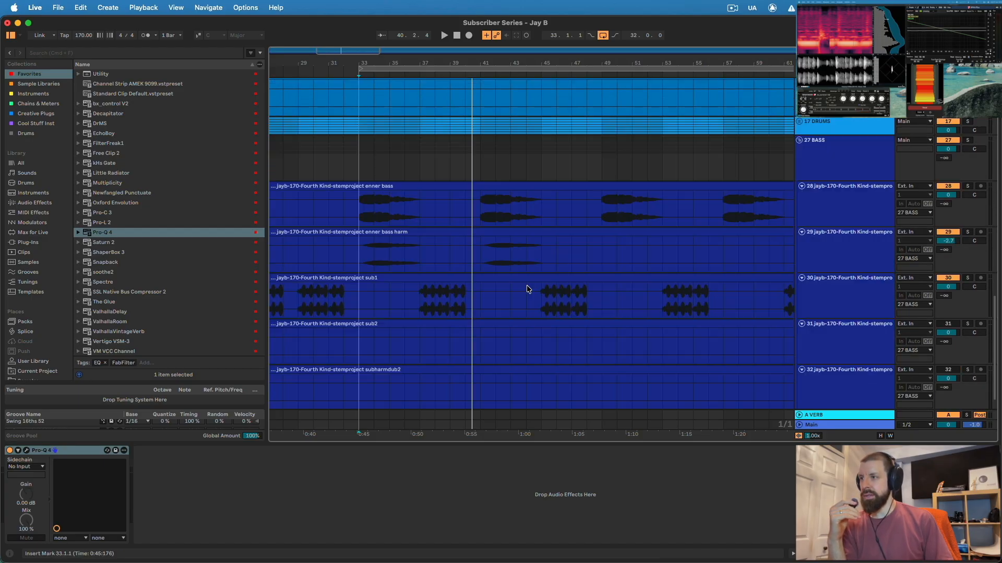
pyautogui.click(844, 197)
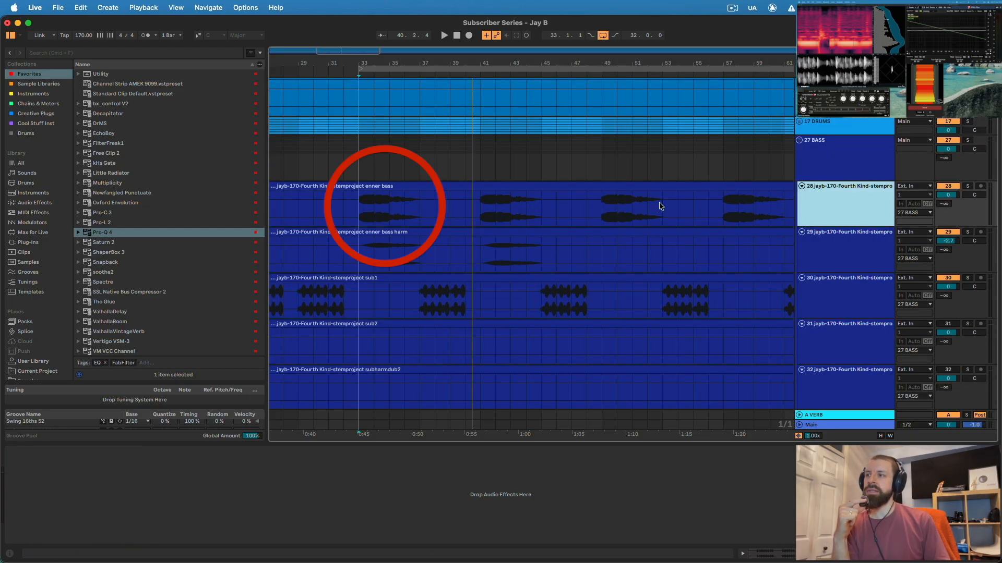
pyautogui.scroll(15, 399, 208)
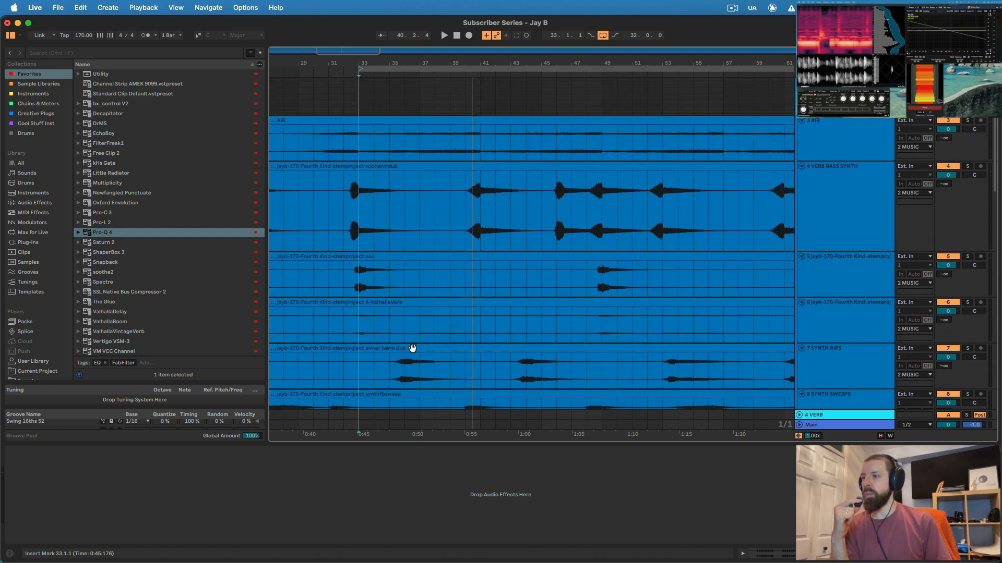
pyautogui.scroll(-2, 404, 273)
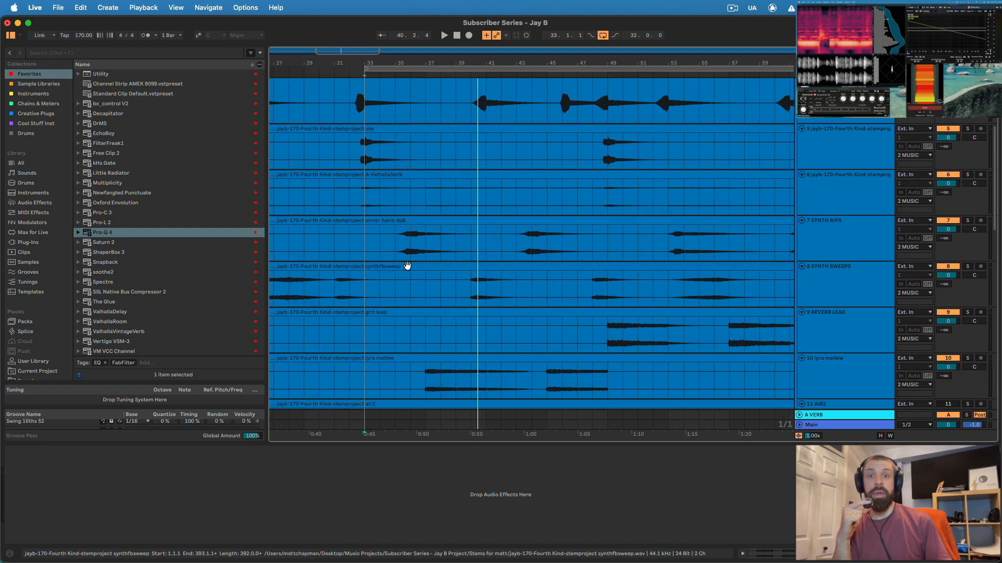
pyautogui.scroll(-5, 457, 260)
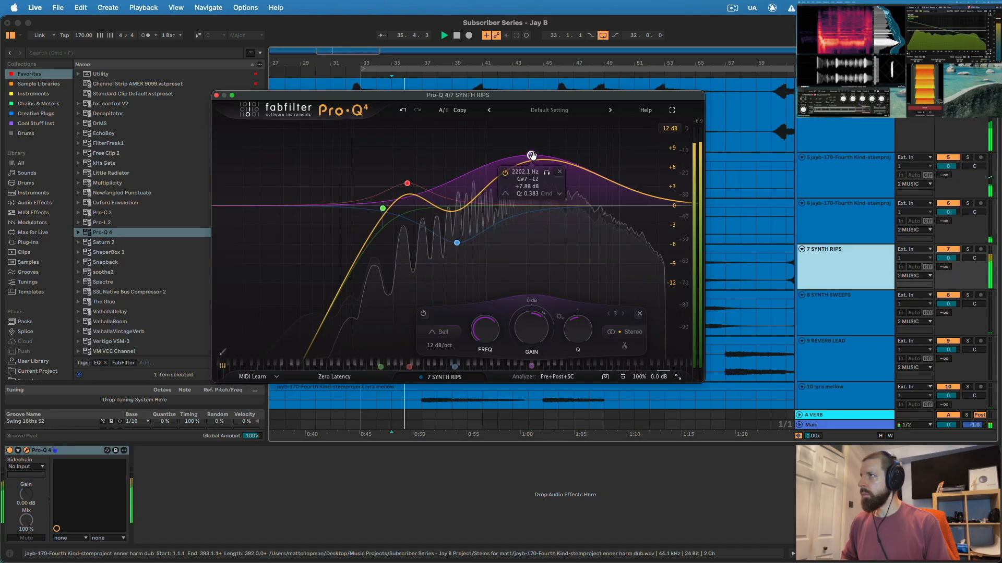
# Step: Reduce the boost of the 2202 Hz bell in Pro-Q 4 on SYNTH RIPS and raise the frequency of Pro-C 3's side-chain low cut
pyautogui.moveTo(531, 156); pyautogui.dragTo(531, 170)
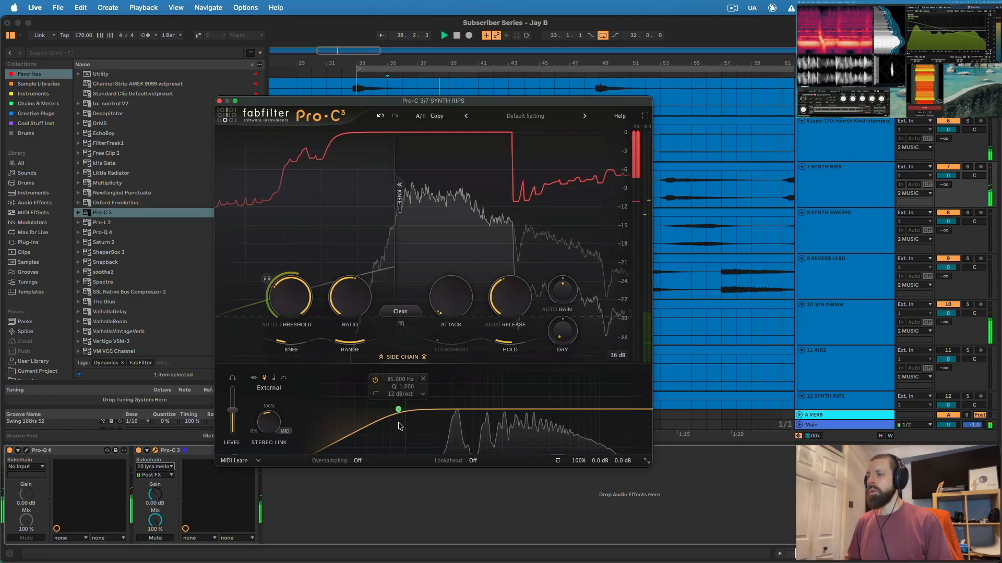
pyautogui.moveTo(398, 409); pyautogui.dragTo(454, 399)
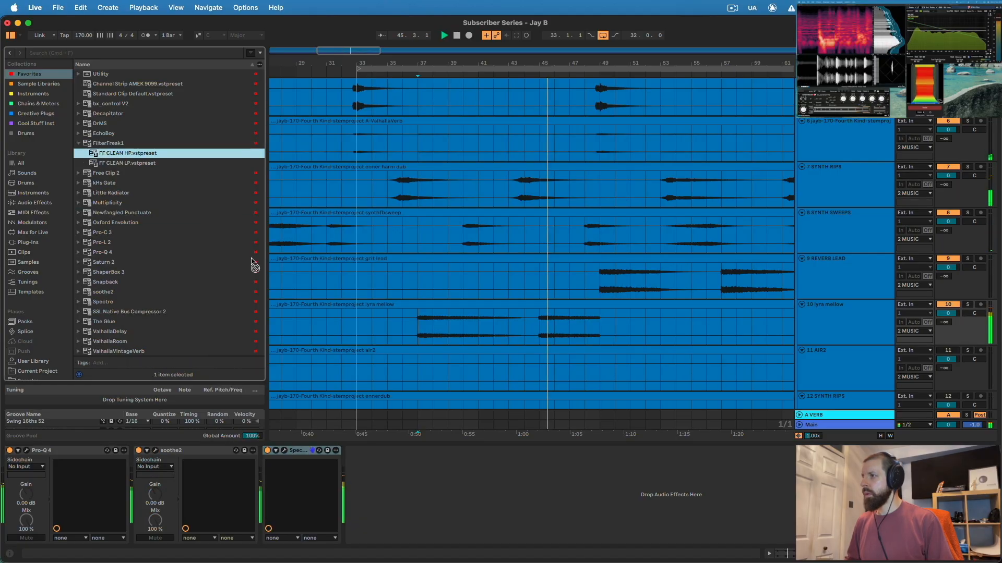
# Step: Add the FF CLEAN HP FilterFreak1 preset to lyra mellow and reshape its Frequency automation with a breakpoint inside the first note's rise
pyautogui.moveTo(414, 490); pyautogui.dragTo(415, 488)
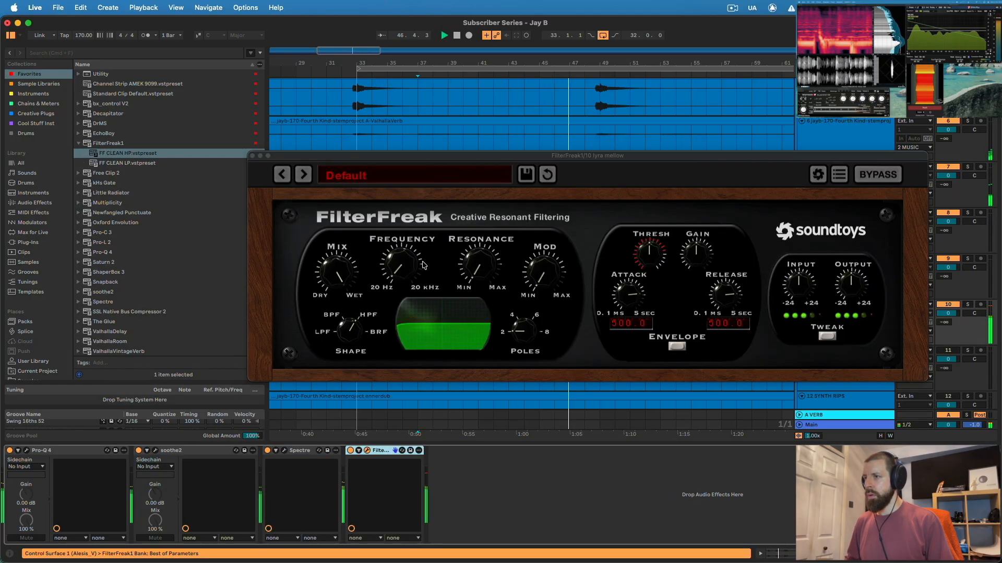
pyautogui.click(252, 156)
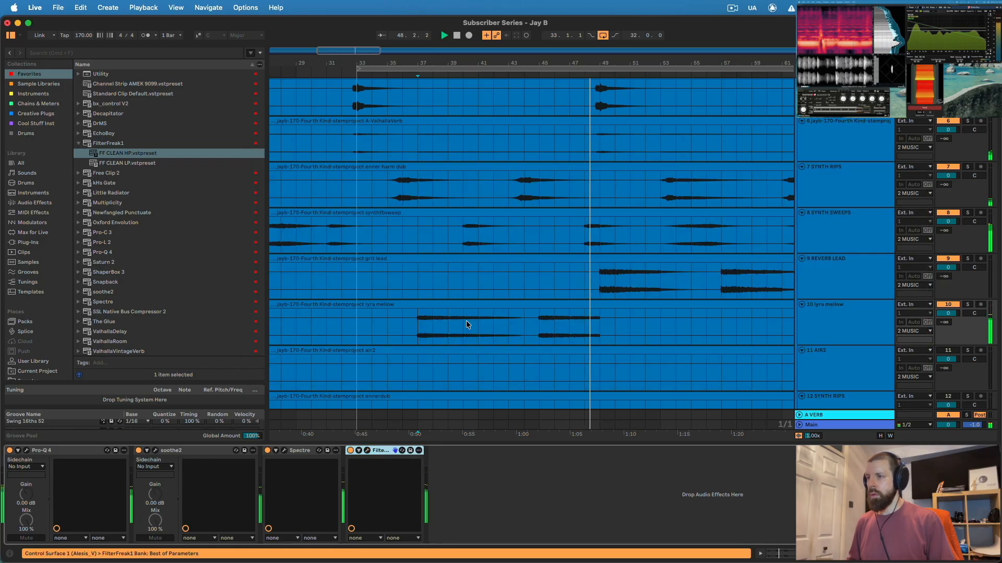
pyautogui.press('a')
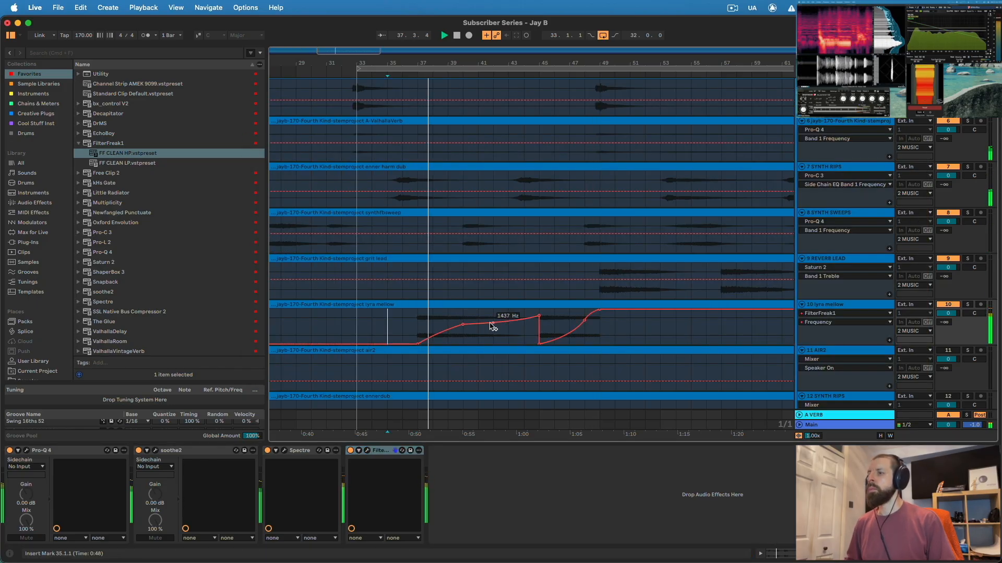
pyautogui.click(462, 323)
pyautogui.moveTo(463, 326); pyautogui.dragTo(463, 322)
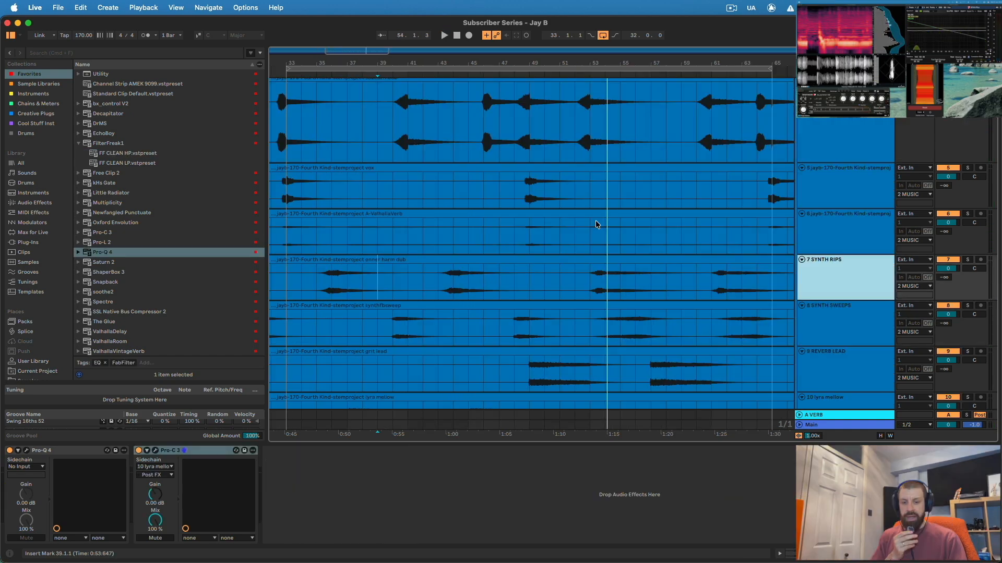
# Step: Group the tracks from AIR through SYNTH SWEEPS into a group named Lead Side Chain
pyautogui.scroll(-2, 548, 342)
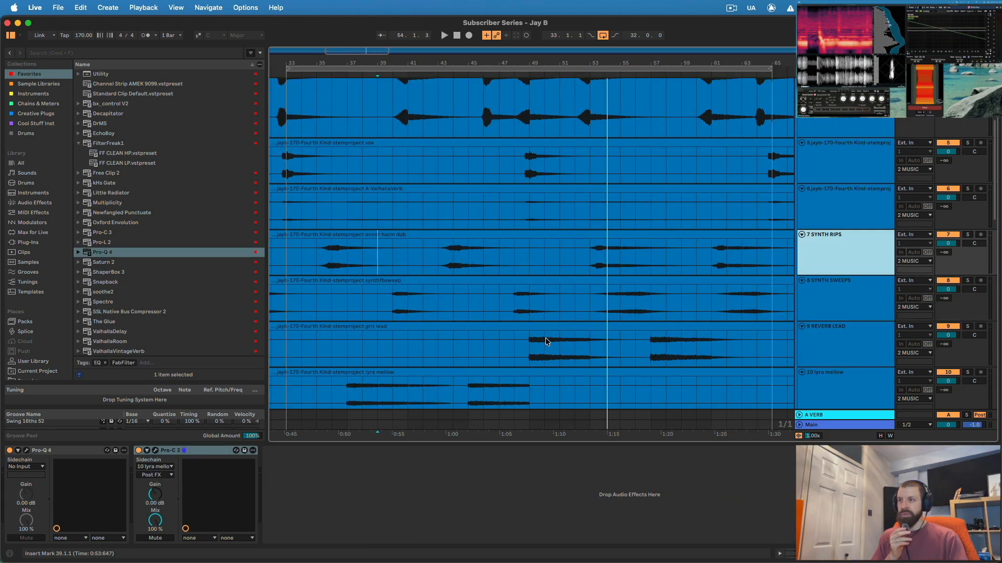
pyautogui.scroll(5, 546, 342)
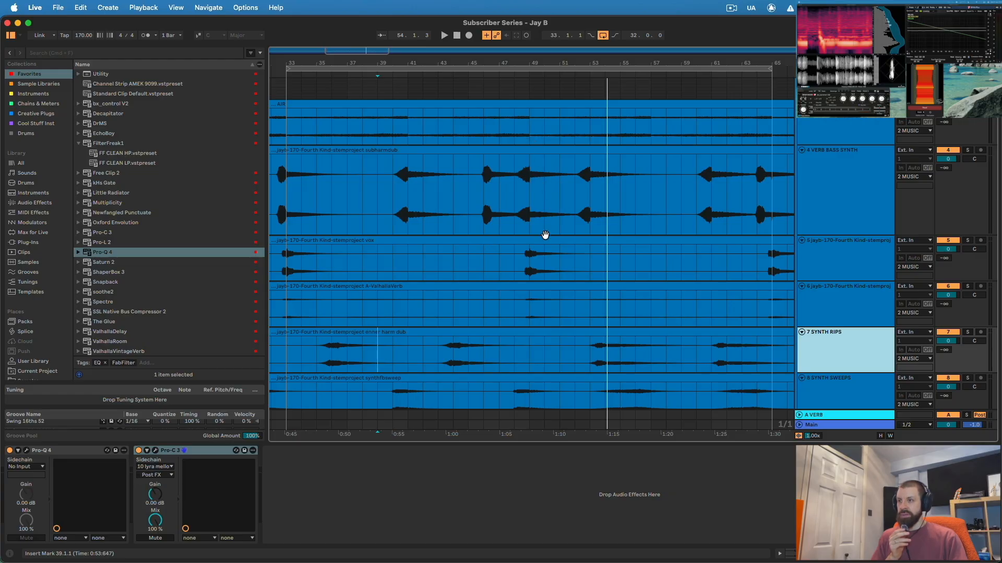
pyautogui.scroll(-8, 545, 235)
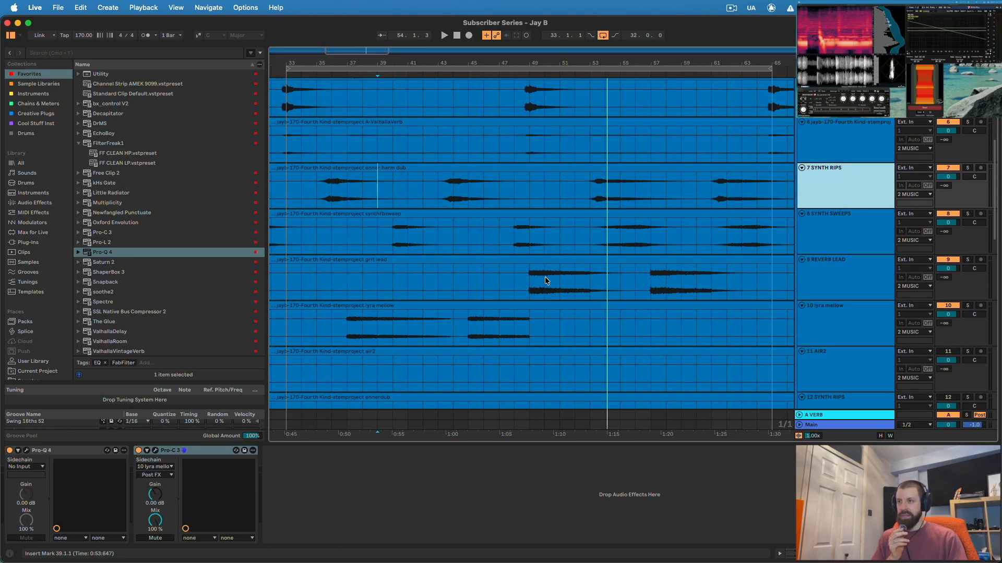
pyautogui.scroll(3, 545, 278)
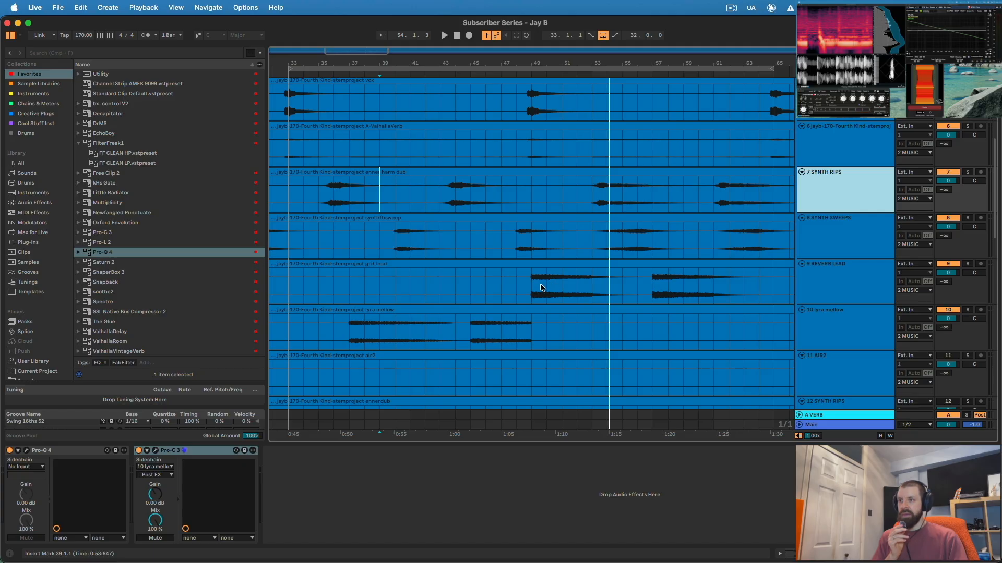
pyautogui.scroll(3, 570, 249)
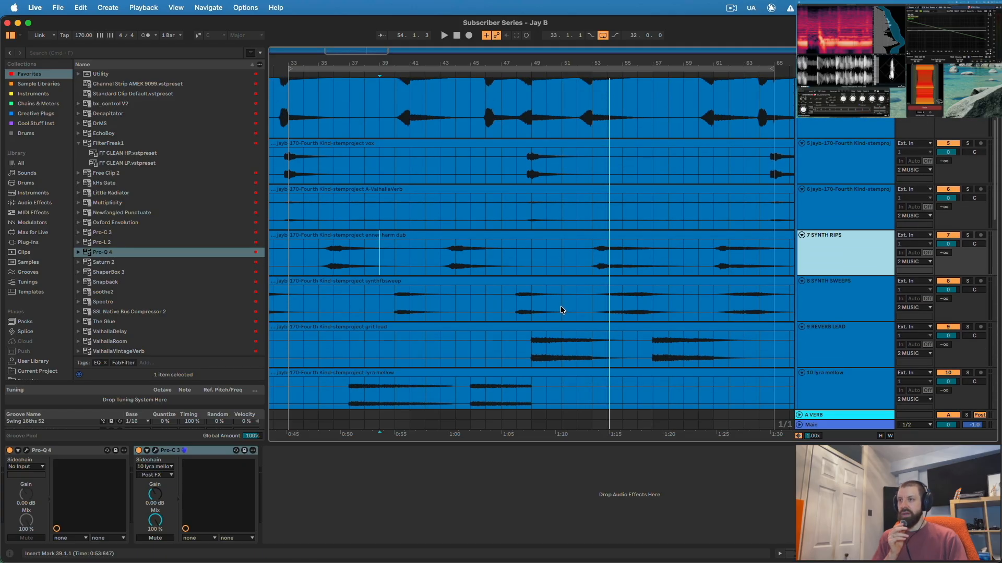
pyautogui.click(829, 305)
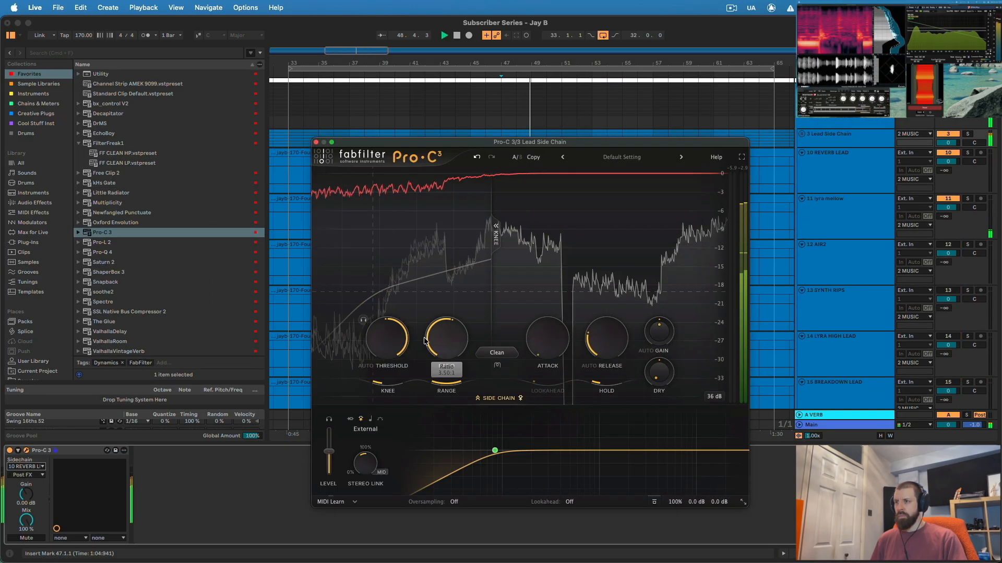
# Step: Lower the Pro-C 3 threshold on the Lead Side Chain group, unfold the group and select the REVERB LEAD track
pyautogui.moveTo(388, 348); pyautogui.dragTo(388, 357)
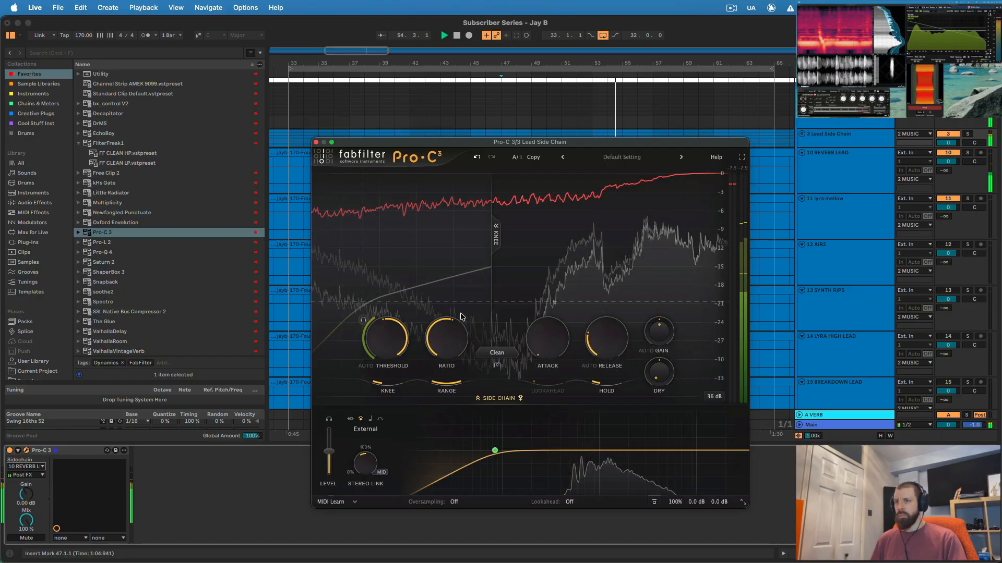
pyautogui.press('Escape')
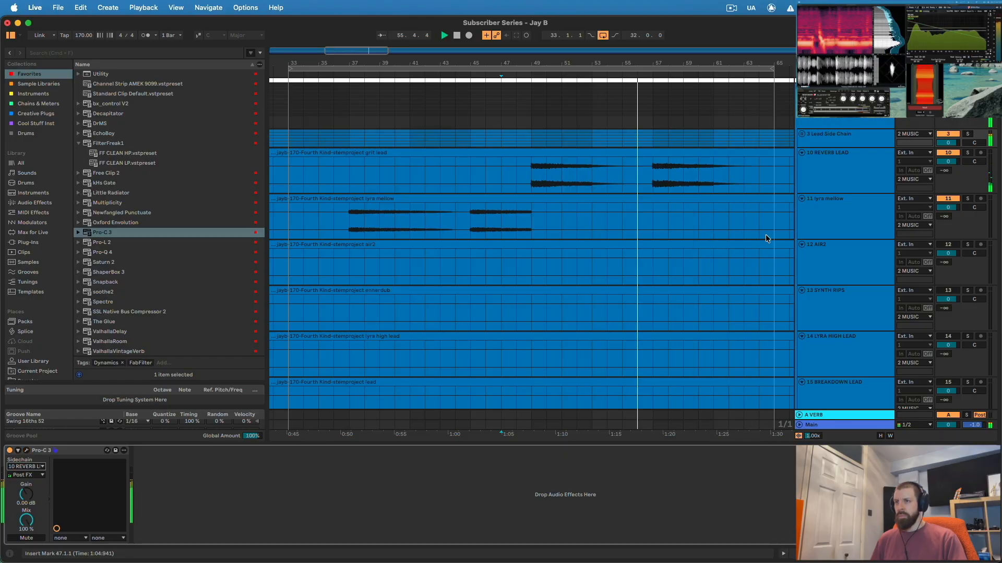
pyautogui.click(801, 134)
pyautogui.click(566, 308)
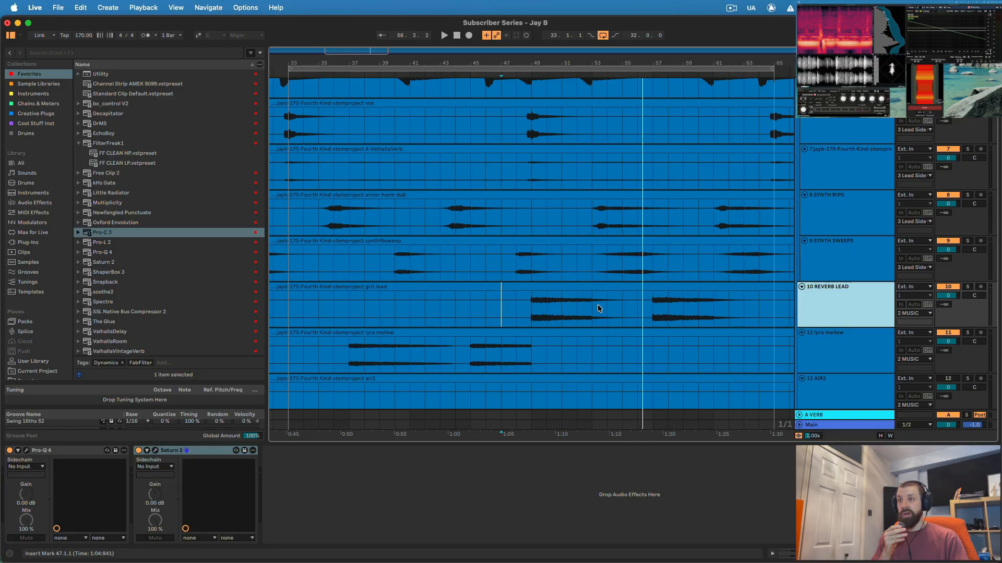
# Step: Automate the FilterFreak1 Frequency on REVERB LEAD with an upward sweep to about 20000 Hz before bar 57
pyautogui.scroll(5, 599, 309)
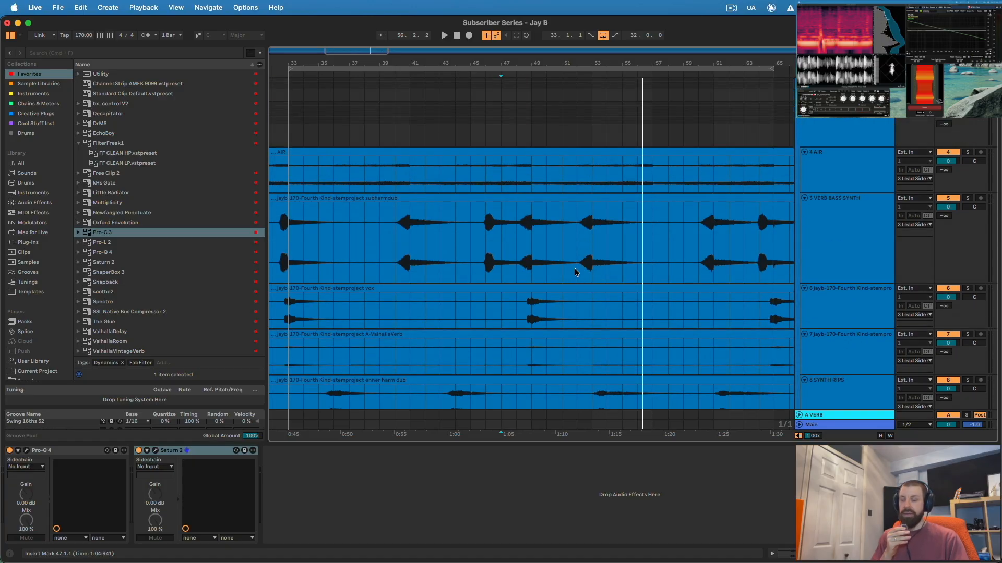
pyautogui.scroll(-5, 576, 272)
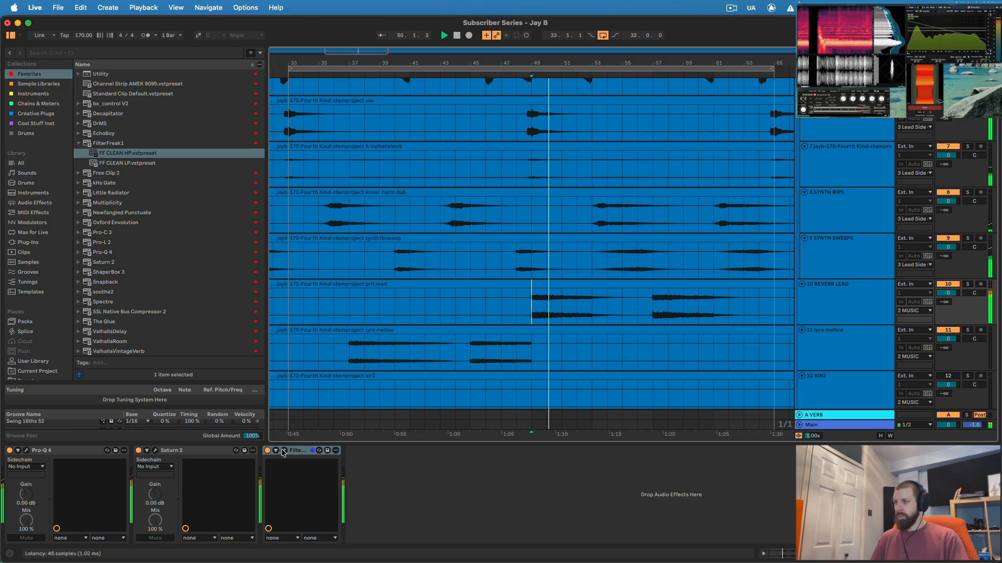
pyautogui.click(284, 450)
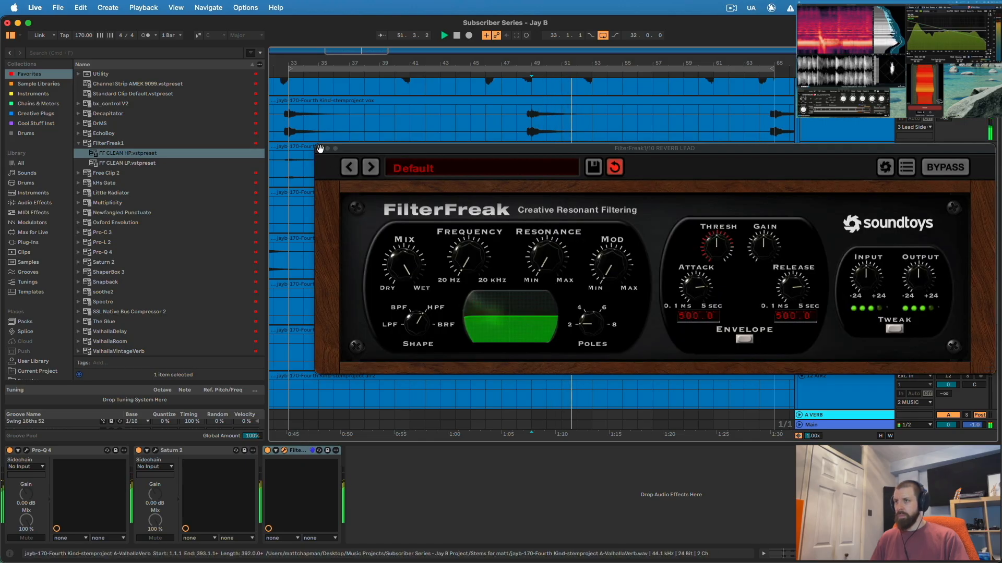
pyautogui.click(321, 149)
pyautogui.scroll(2, 592, 175)
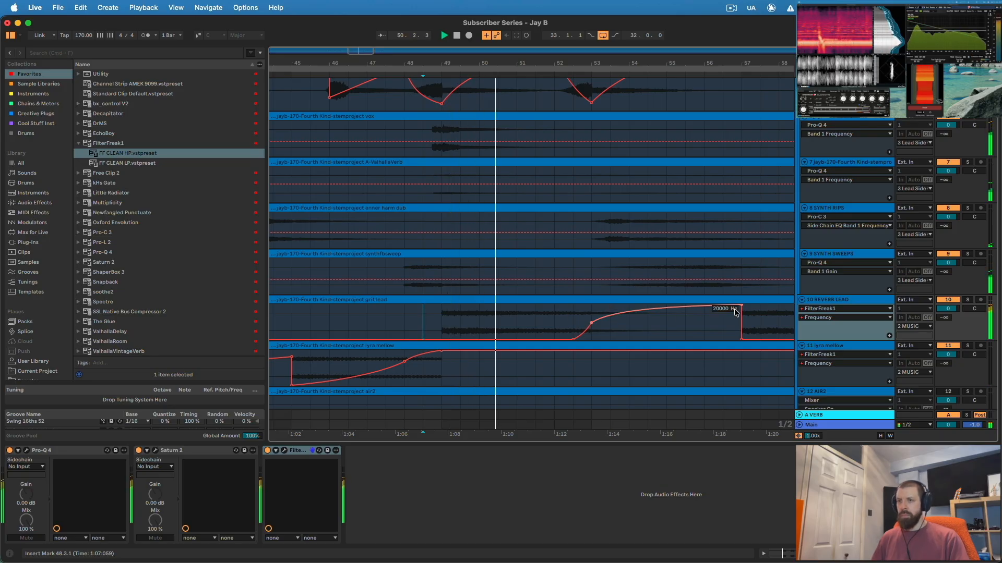
pyautogui.moveTo(739, 308); pyautogui.dragTo(735, 306)
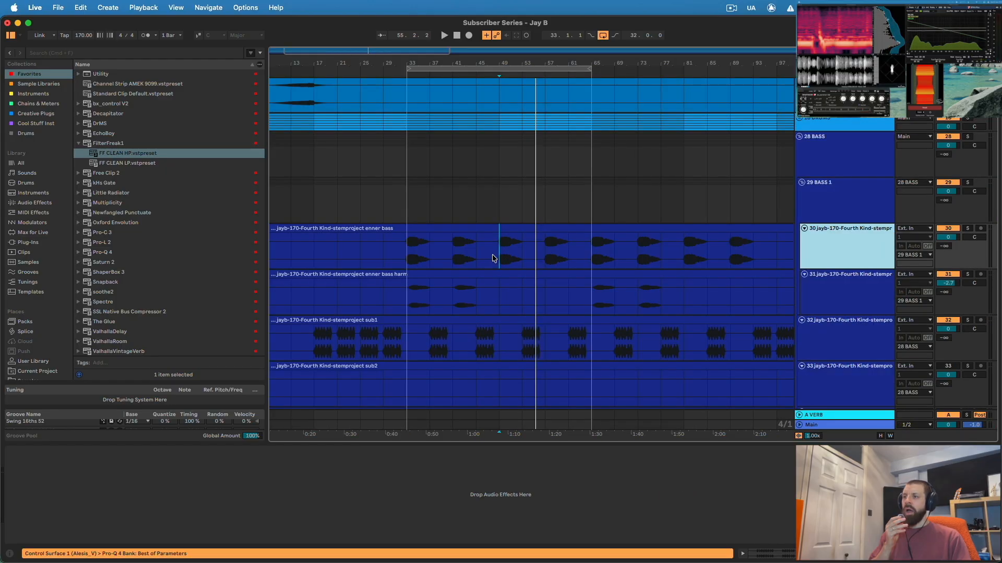
# Step: Set up Pro-Q 4 on the enner bass track with REVERB LEAD as its side-chain source
pyautogui.click(510, 254)
pyautogui.scroll(20, 510, 251)
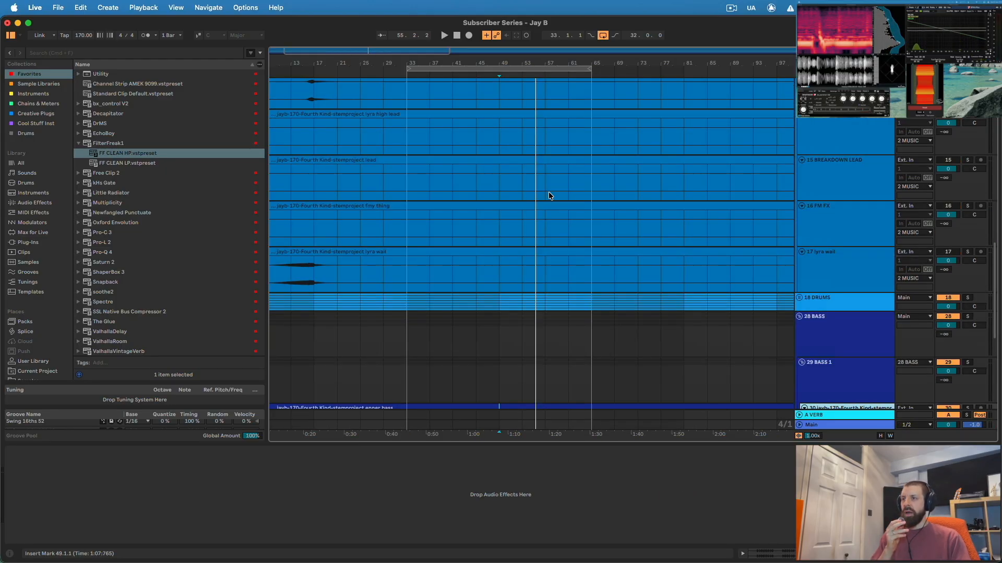
pyautogui.scroll(5, 541, 291)
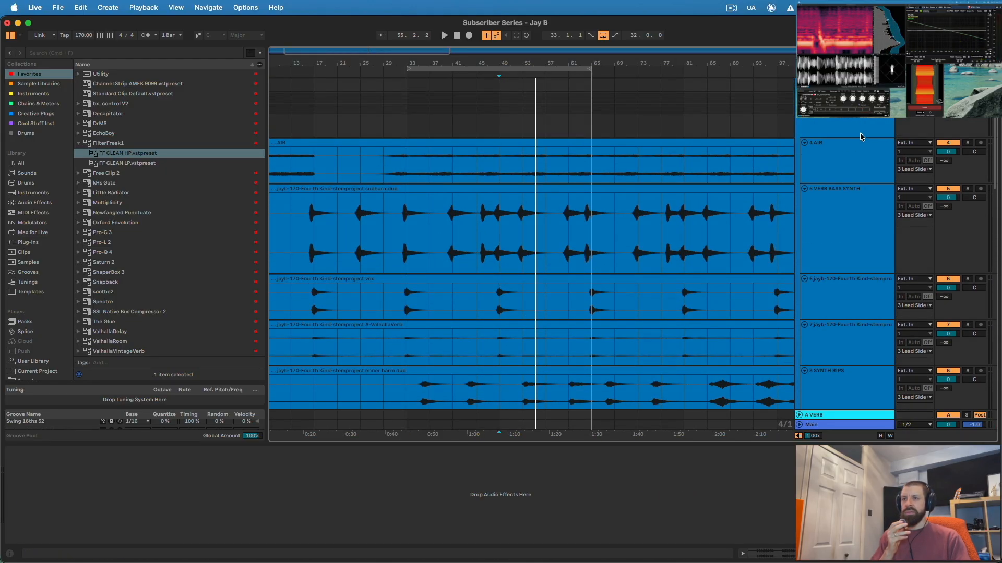
pyautogui.click(856, 114)
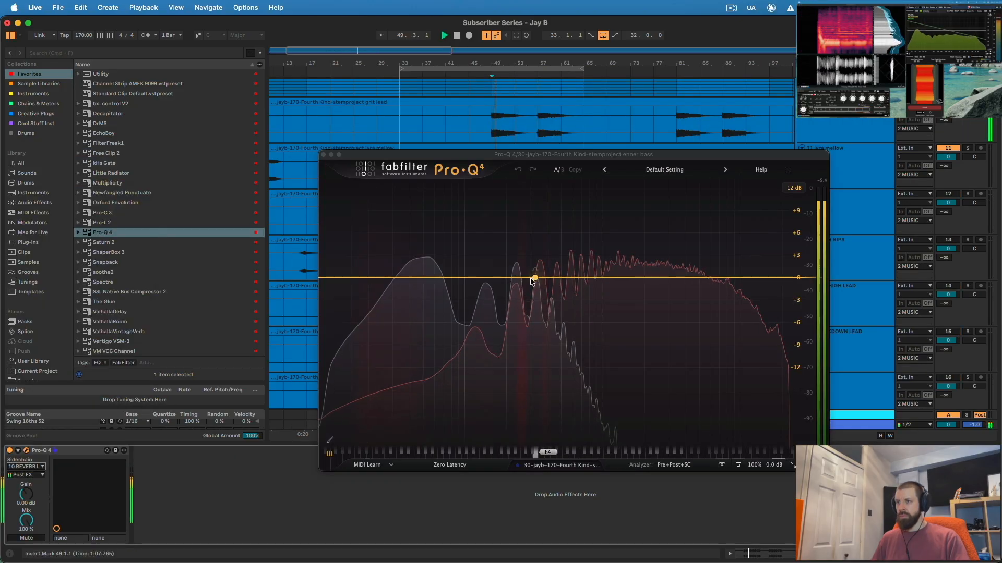
# Step: Add a dynamic bell cut of about -11 dB at about 298 Hz on enner bass, triggered by the external side-chain, and lengthen its release
pyautogui.moveTo(534, 277); pyautogui.dragTo(530, 359)
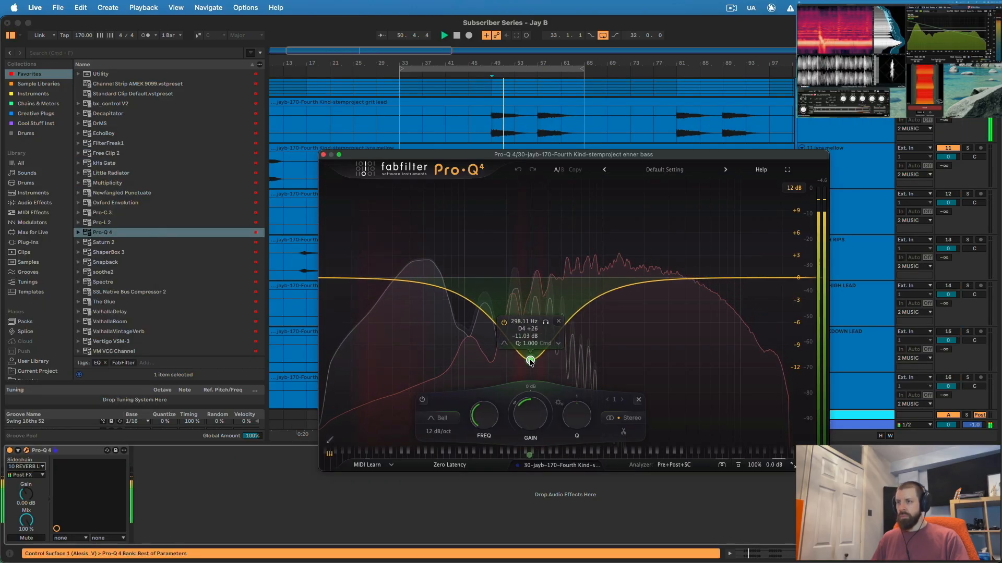
pyautogui.scroll(4, 529, 360)
pyautogui.scroll(-3, 530, 361)
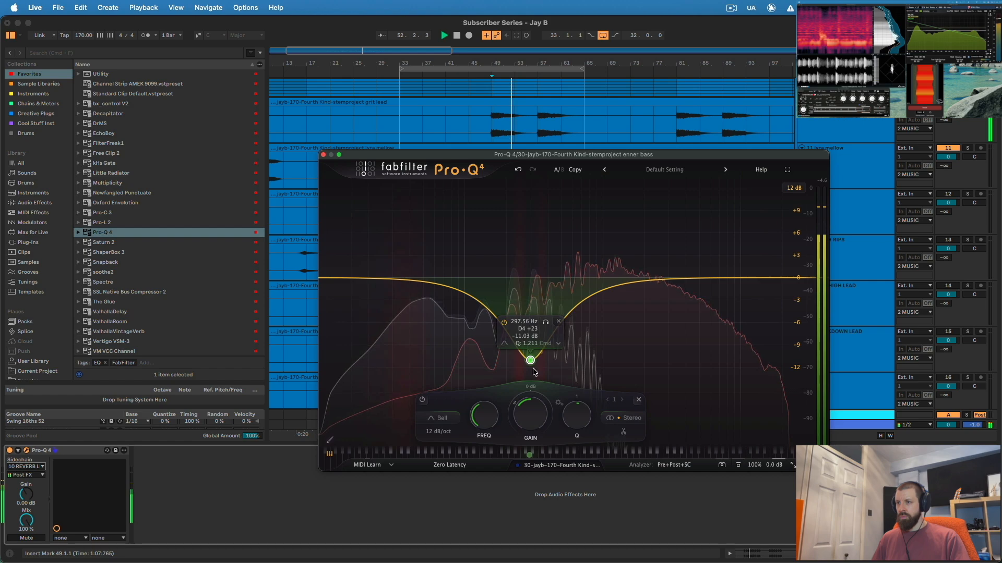
pyautogui.click(514, 403)
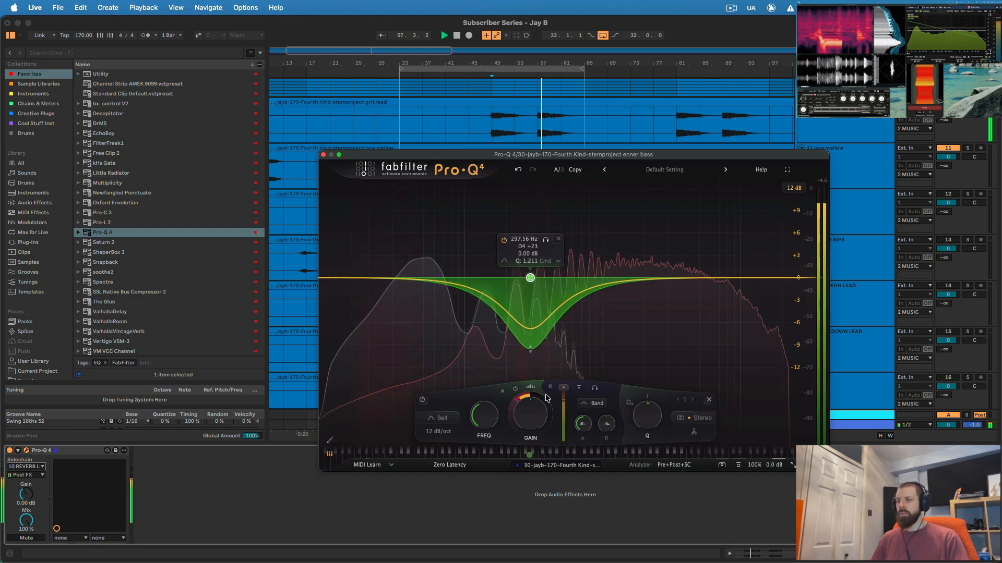
pyautogui.click(580, 389)
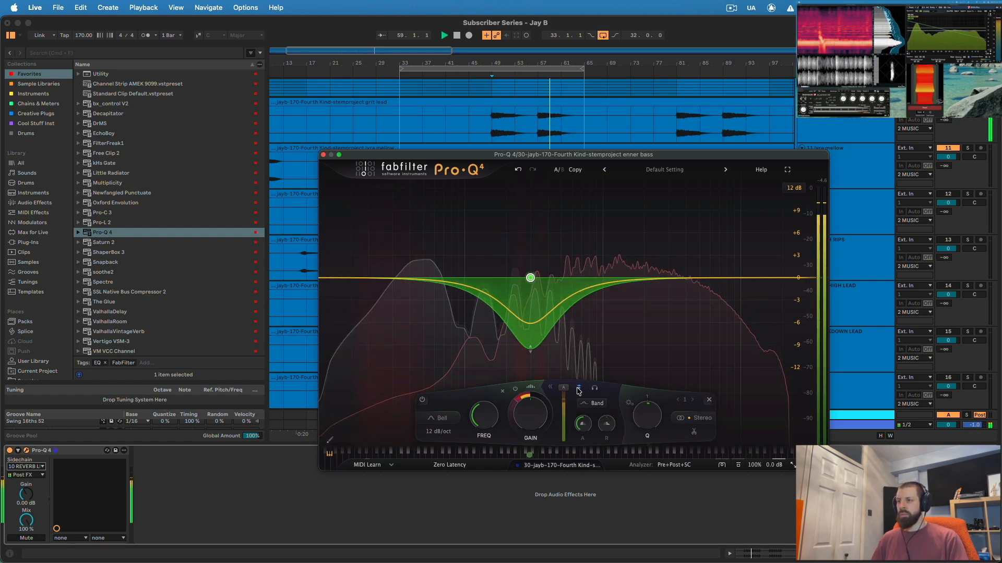
pyautogui.moveTo(609, 423); pyautogui.dragTo(613, 384)
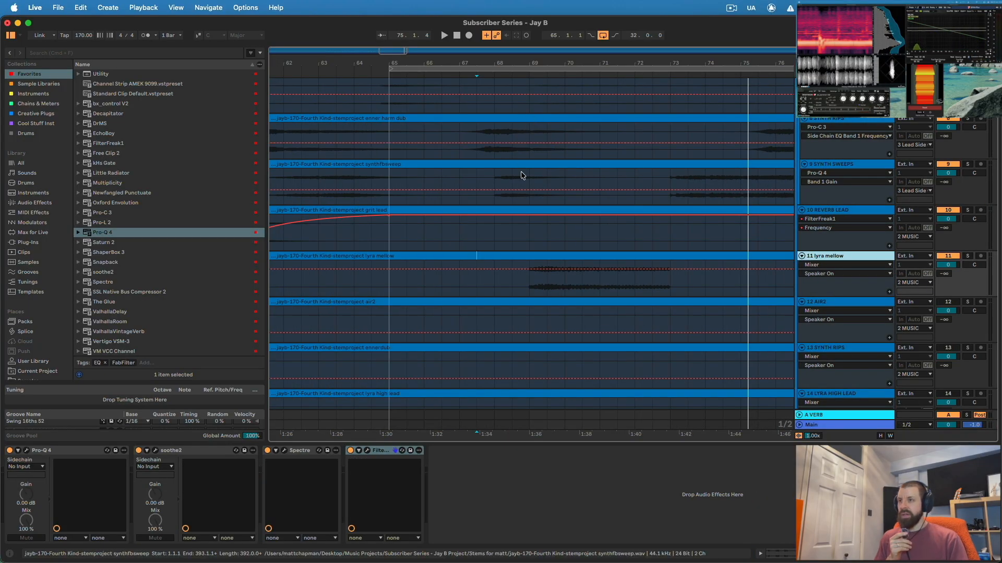
# Step: Hide the automation lanes and inspect the SYNTH RIPS track's devices and the neighbouring synth clips around bar 68
pyautogui.scroll(2, 729, 190)
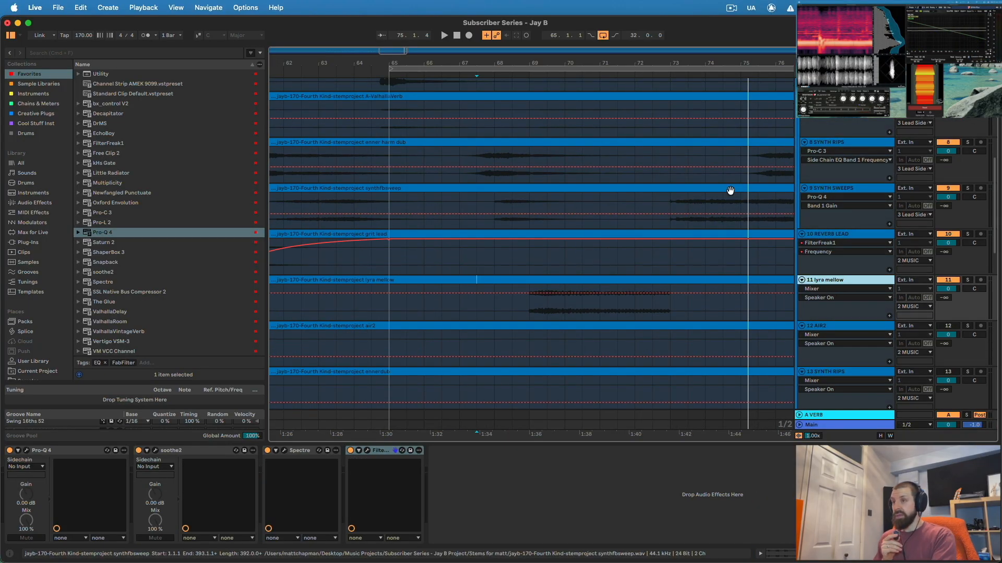
pyautogui.press('a')
pyautogui.press('super+a')
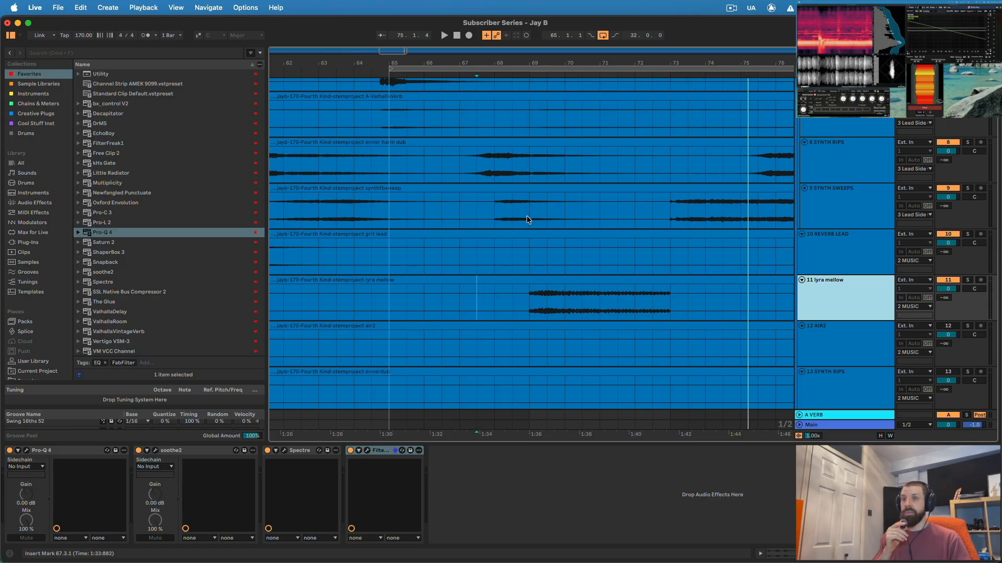
pyautogui.click(843, 166)
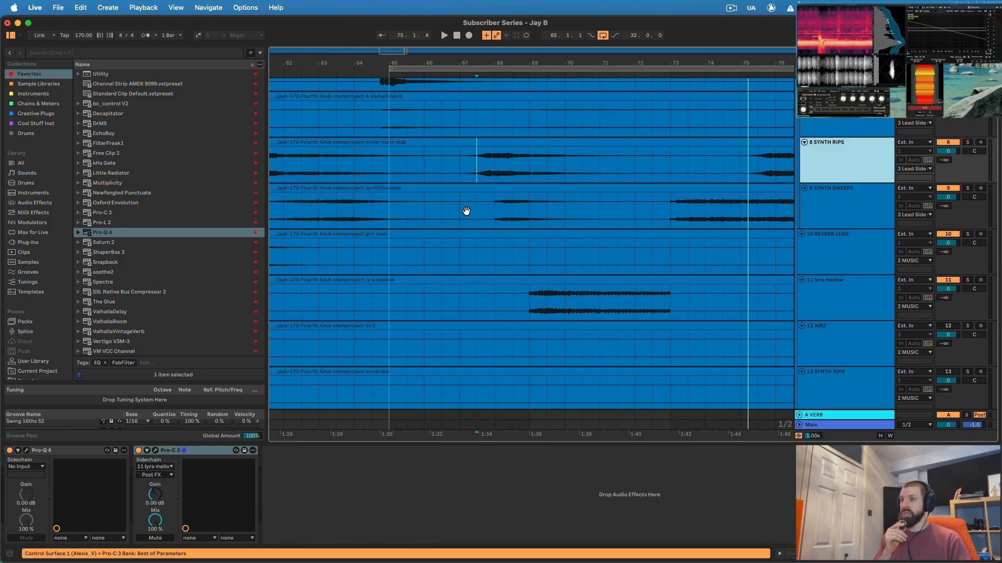
pyautogui.moveTo(482, 207); pyautogui.dragTo(582, 209)
pyautogui.click(530, 206)
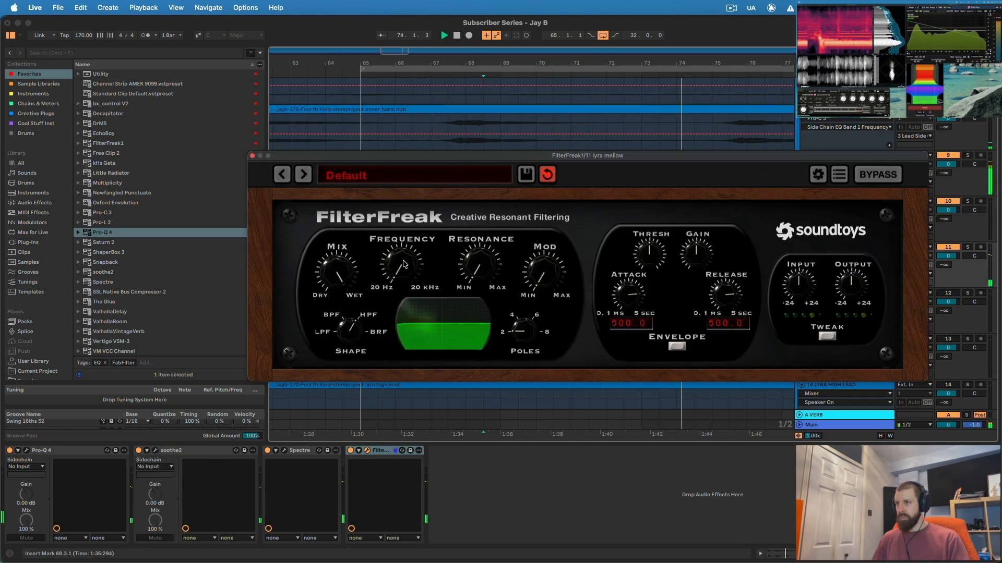
# Step: Automate the FilterFreak1 Frequency on lyra mellow with downward curves, reaching about 22 Hz near bar 71 and about 104 Hz near bar 79
pyautogui.click(253, 157)
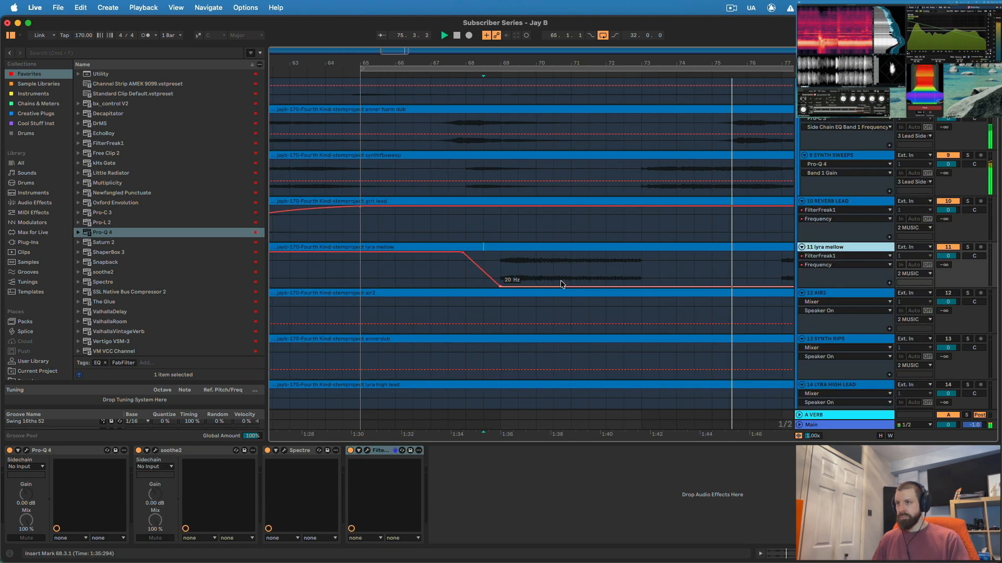
pyautogui.press('space')
pyautogui.moveTo(523, 286); pyautogui.dragTo(594, 276)
pyautogui.click(472, 231)
pyautogui.press('space')
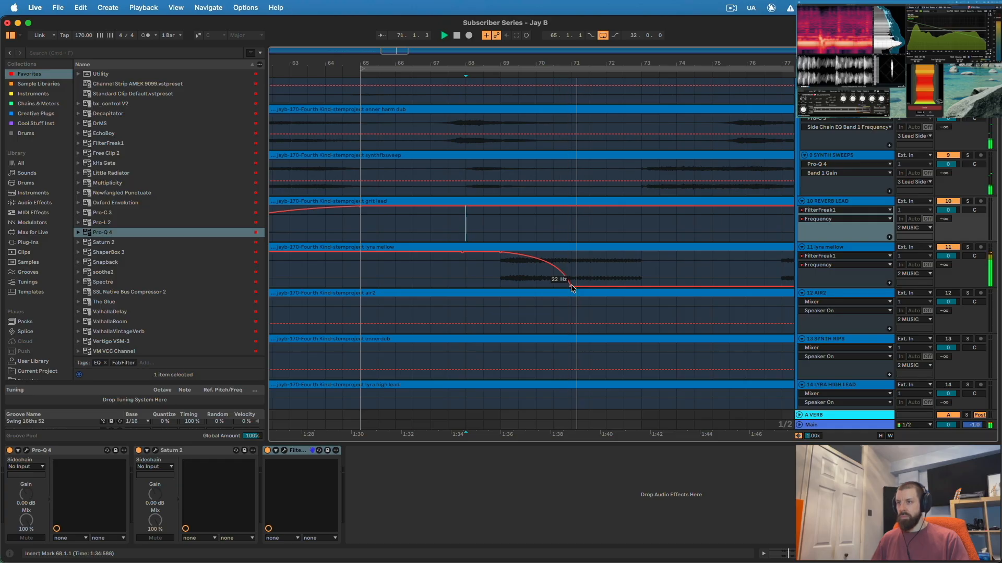
pyautogui.moveTo(571, 284)
pyautogui.mouseDown()
pyautogui.moveTo(588, 285)
pyautogui.moveTo(570, 285)
pyautogui.mouseUp()
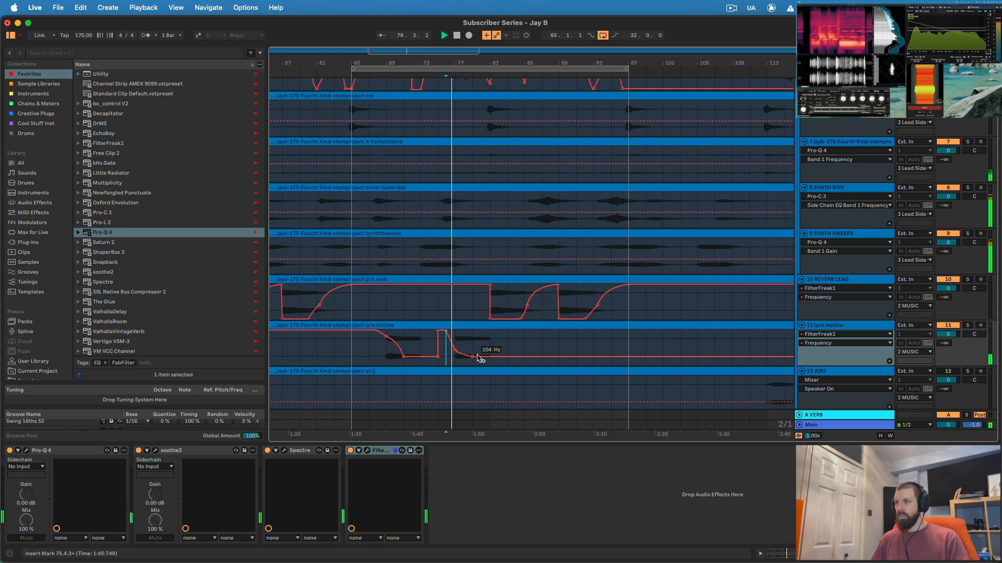
pyautogui.moveTo(497, 54); pyautogui.dragTo(489, 344)
pyautogui.click(472, 357)
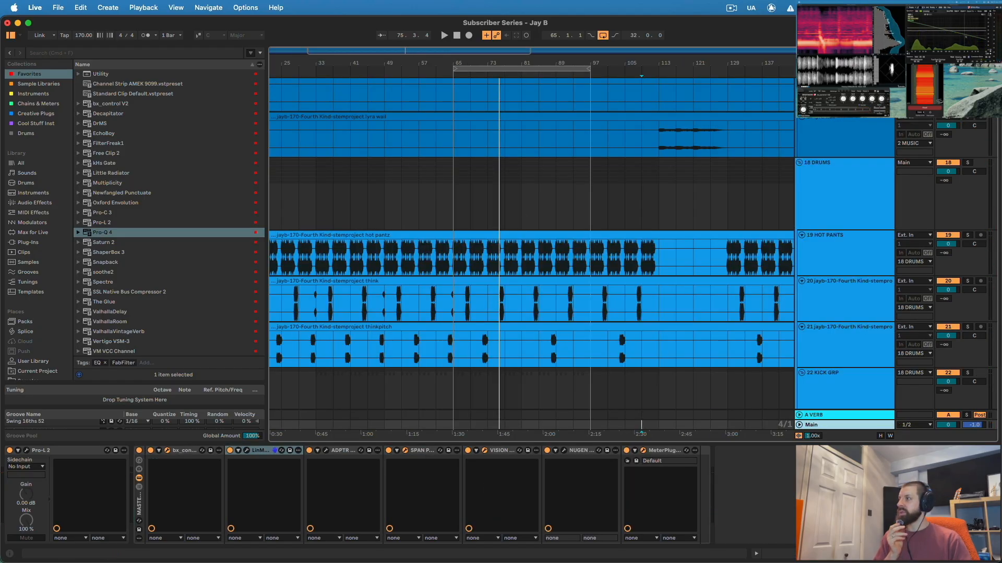
# Step: Bring the Dynameter window over the arrangement and open Pro-L 2 on the Main track to check the dynamics and loudness
pyautogui.click(941, 73)
pyautogui.moveTo(931, 49); pyautogui.dragTo(699, 75)
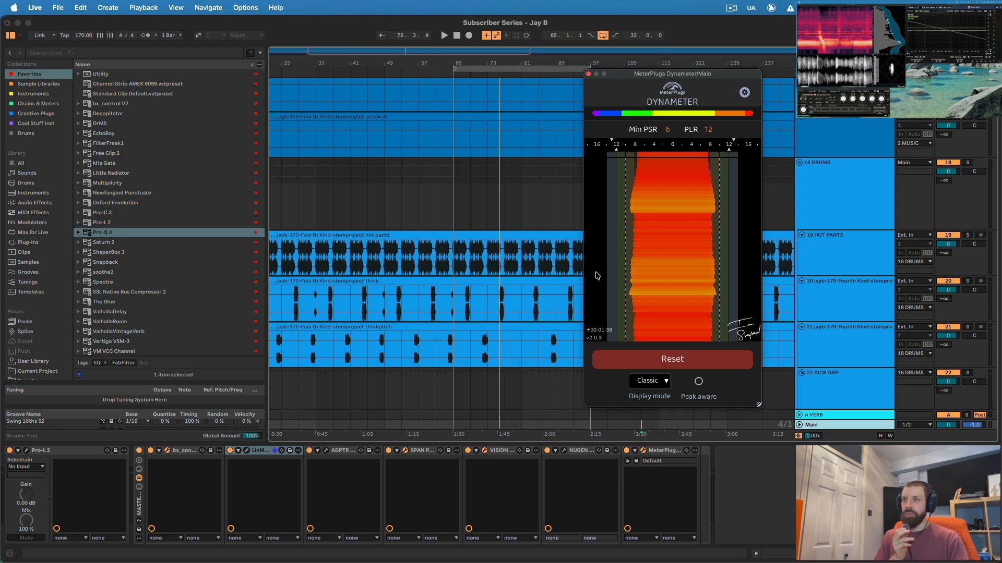
pyautogui.click(26, 450)
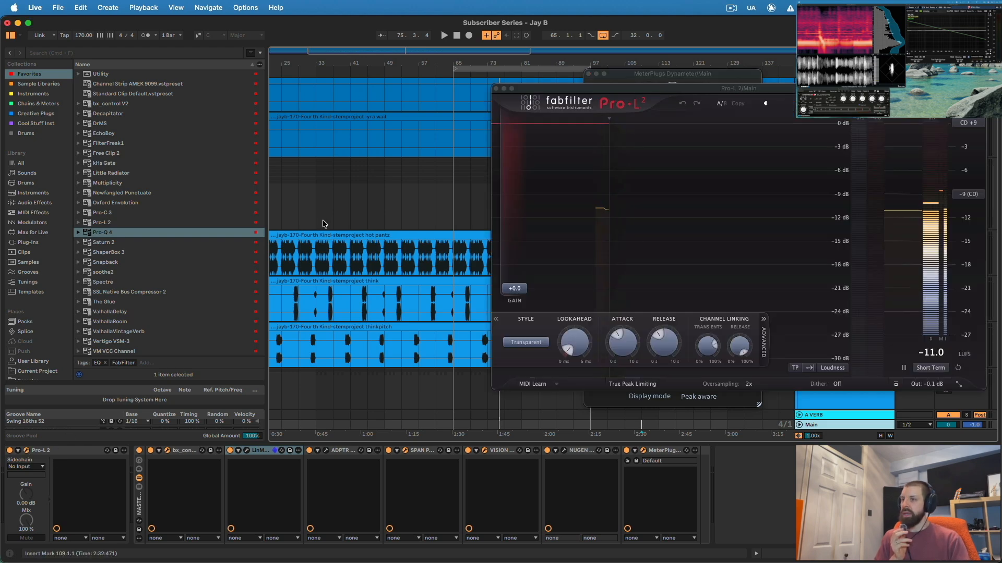
pyautogui.moveTo(774, 94); pyautogui.dragTo(355, 74)
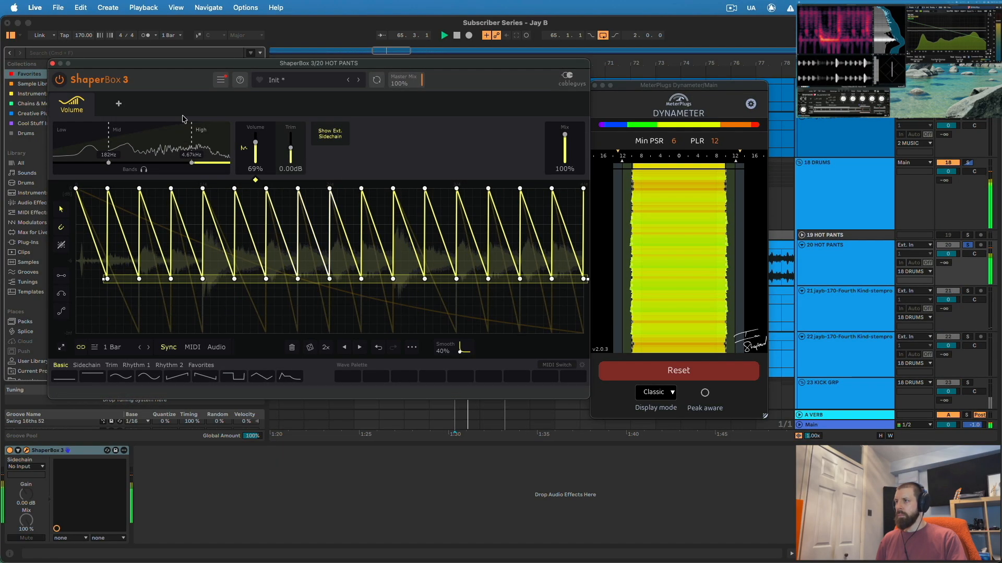
# Step: In ShaperBox 3 on HOT PANTS, raise the lower breakpoints of the Mid band's Volume curve slightly and increase the Master Mix
pyautogui.click(151, 142)
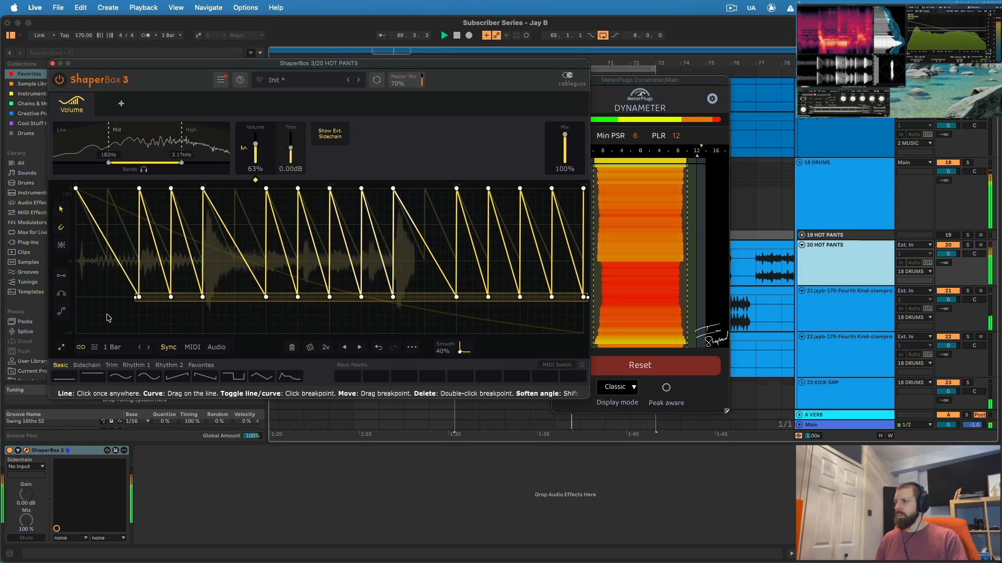
pyautogui.moveTo(107, 315); pyautogui.dragTo(609, 265)
pyautogui.moveTo(569, 297); pyautogui.dragTo(569, 288)
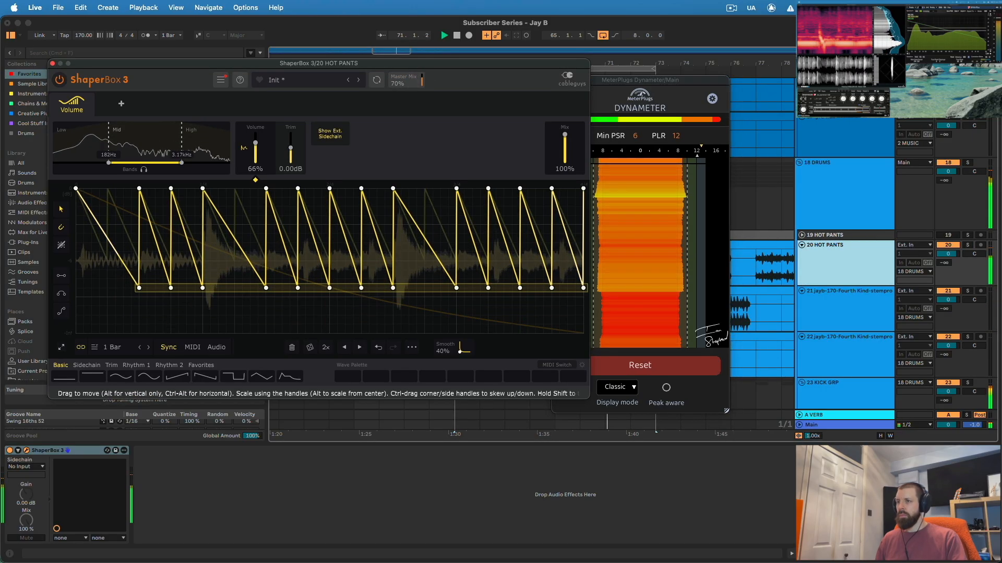
pyautogui.moveTo(405, 80); pyautogui.dragTo(406, 73)
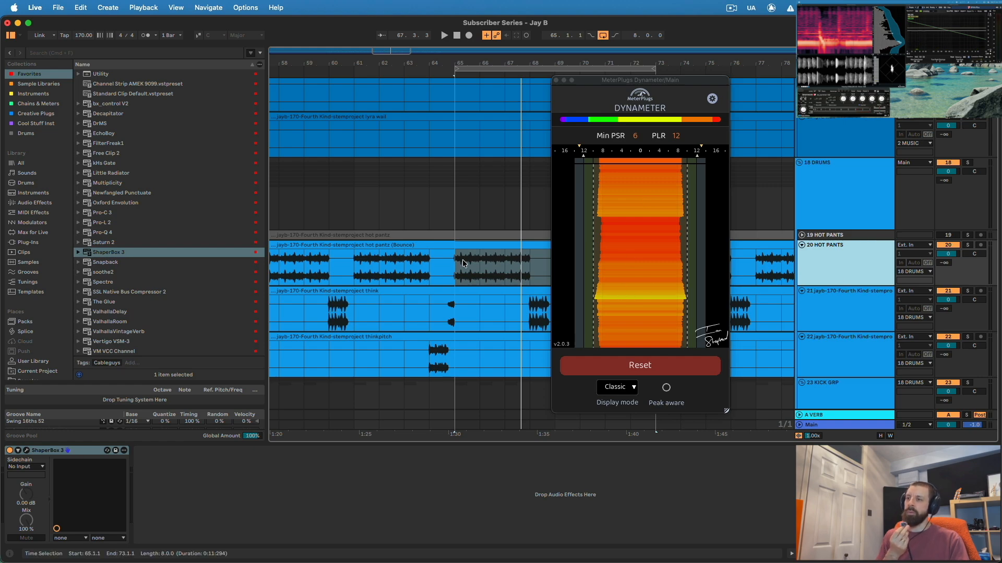
# Step: Close Saturn 2 on the BASS group, bring the Dynameter back over the arrangement and select the HOT PANTS track
pyautogui.scroll(-8, 463, 264)
pyautogui.scroll(6, 845, 197)
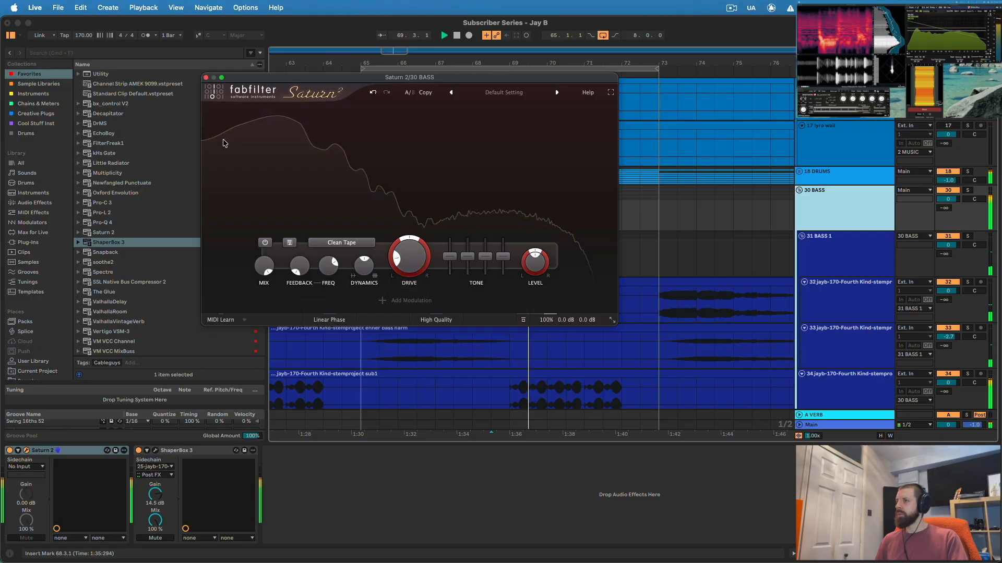
pyautogui.click(206, 78)
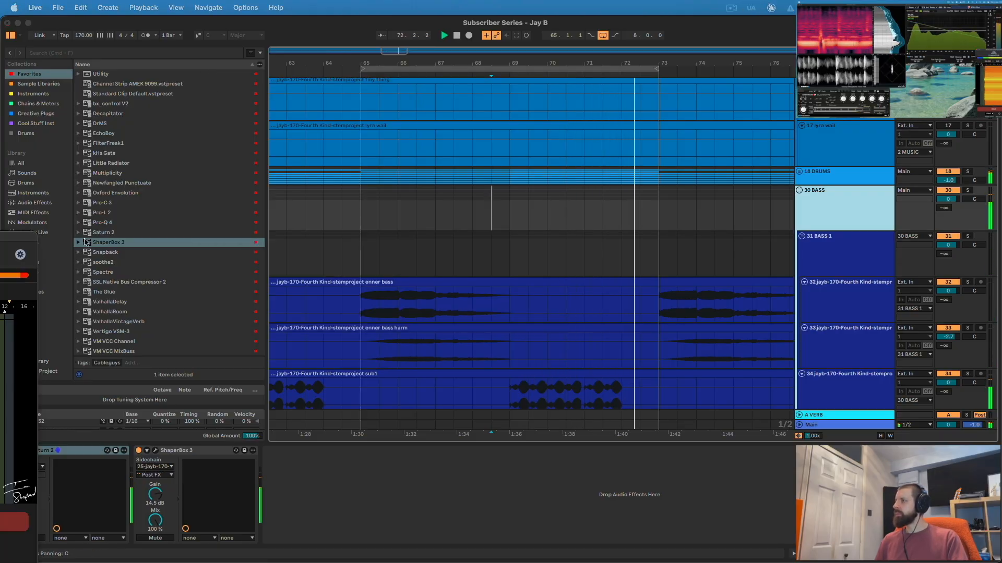
pyautogui.moveTo(0, 230); pyautogui.dragTo(515, 90)
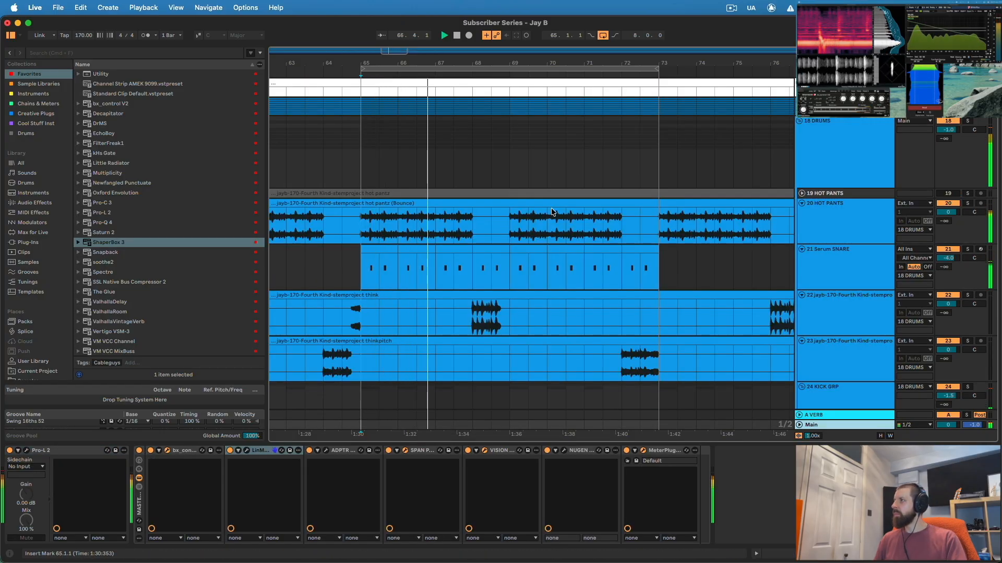
pyautogui.click(839, 223)
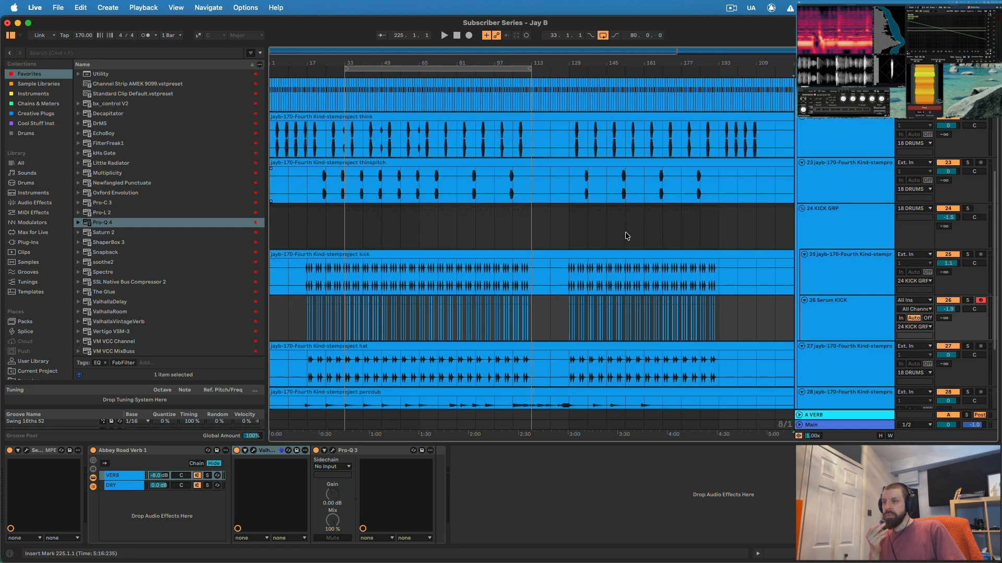
# Step: Review the arrangement from the drum stems to the bass and synth stems, folding and unfolding the DRUMS group and unfolding BASS
pyautogui.scroll(-4, 626, 236)
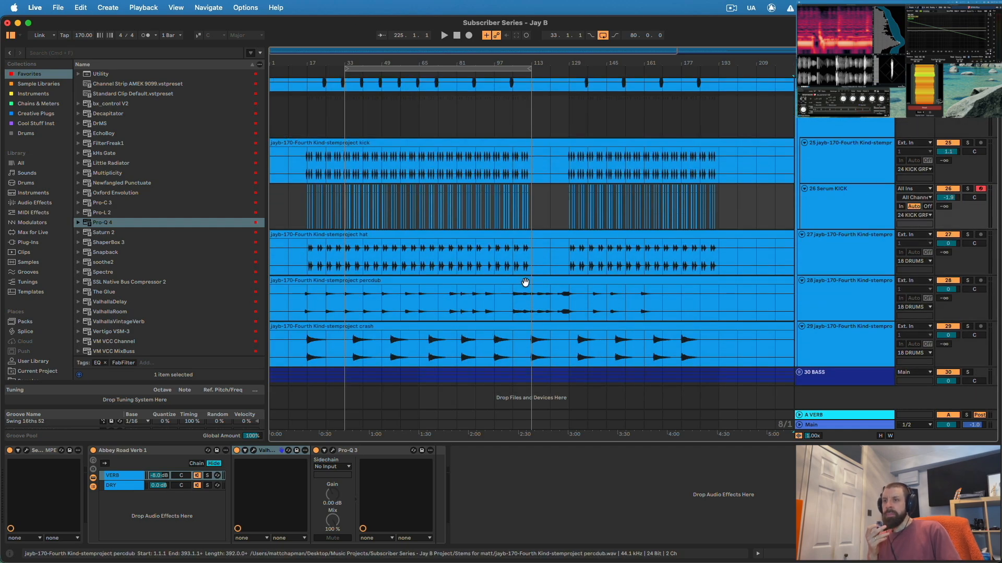
pyautogui.scroll(10, 619, 264)
pyautogui.click(799, 190)
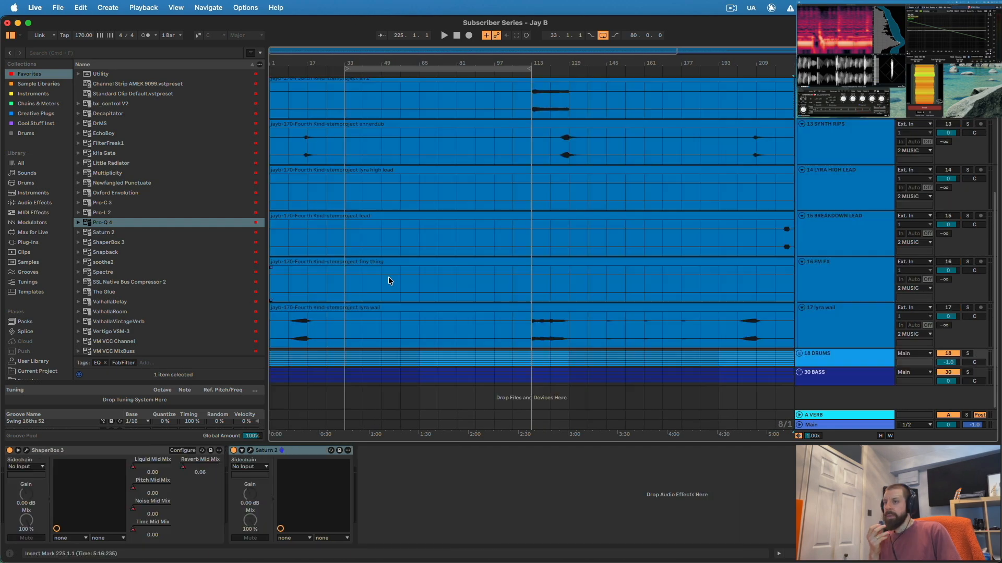
pyautogui.click(799, 353)
pyautogui.scroll(-13, 797, 346)
pyautogui.scroll(-4, 803, 352)
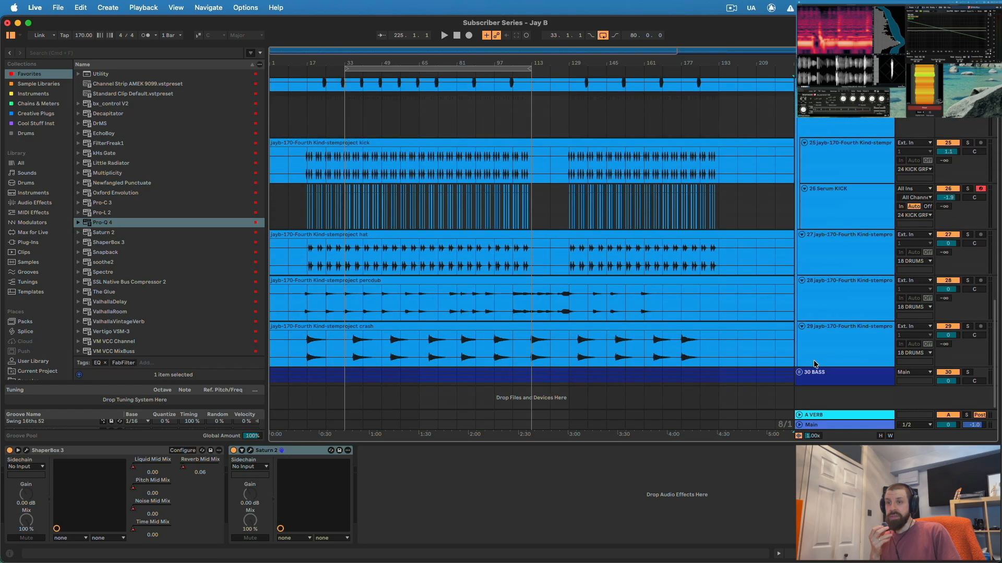
pyautogui.click(799, 374)
pyautogui.scroll(-10, 513, 319)
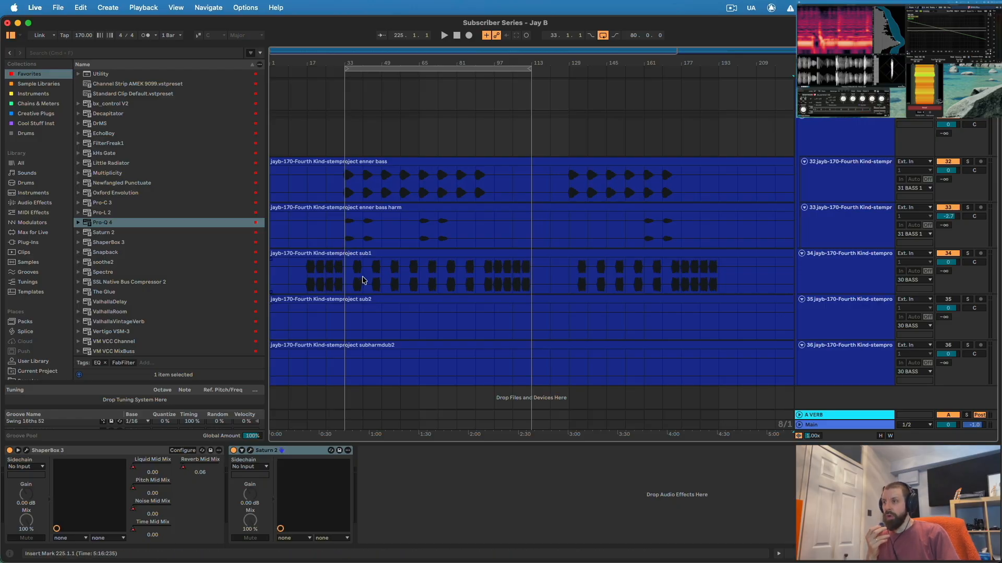
pyautogui.scroll(15, 364, 277)
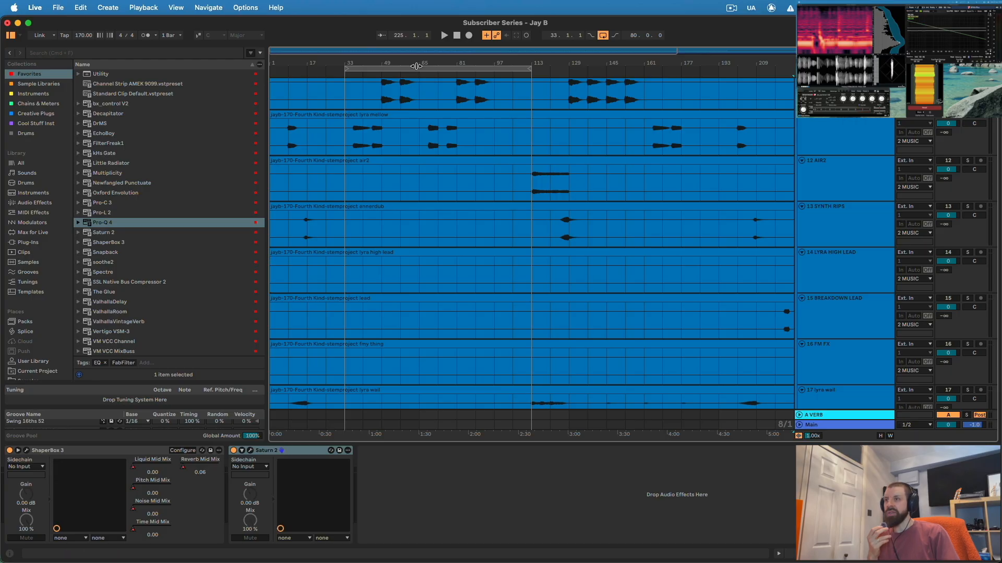
# Step: Move the 32-bar loop region to start at bar 65 and at bar 17, reviewing the bass clips
pyautogui.moveTo(417, 64); pyautogui.dragTo(388, 67)
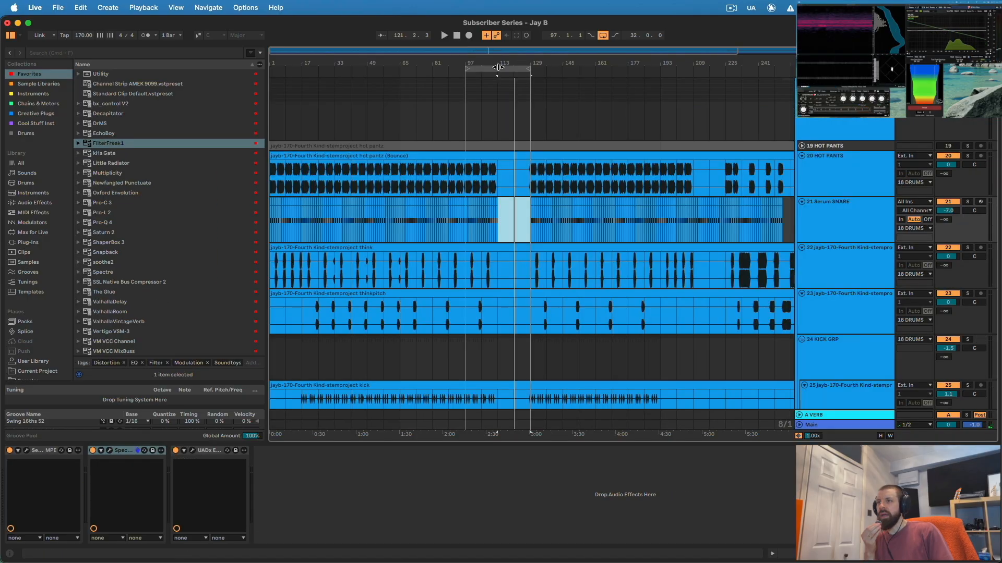
pyautogui.moveTo(498, 67); pyautogui.dragTo(433, 68)
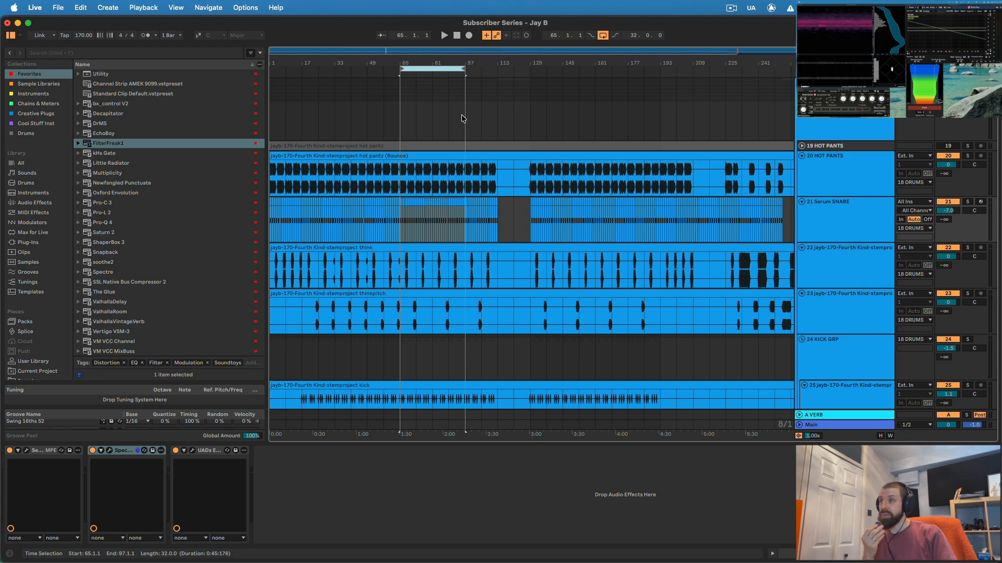
pyautogui.moveTo(421, 68); pyautogui.dragTo(322, 68)
pyautogui.scroll(-1, 339, 136)
pyautogui.scroll(-10, 340, 132)
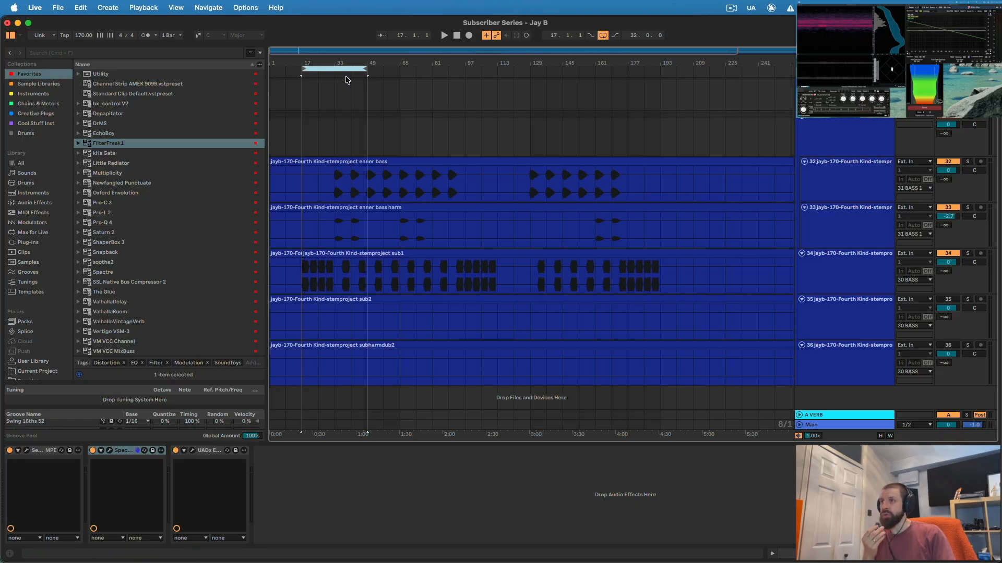
# Step: Move the 32-bar loop region to start at bar 33 and review the bass, drum and synth clips in that section
pyautogui.moveTo(337, 68); pyautogui.dragTo(370, 69)
pyautogui.scroll(2, 425, 180)
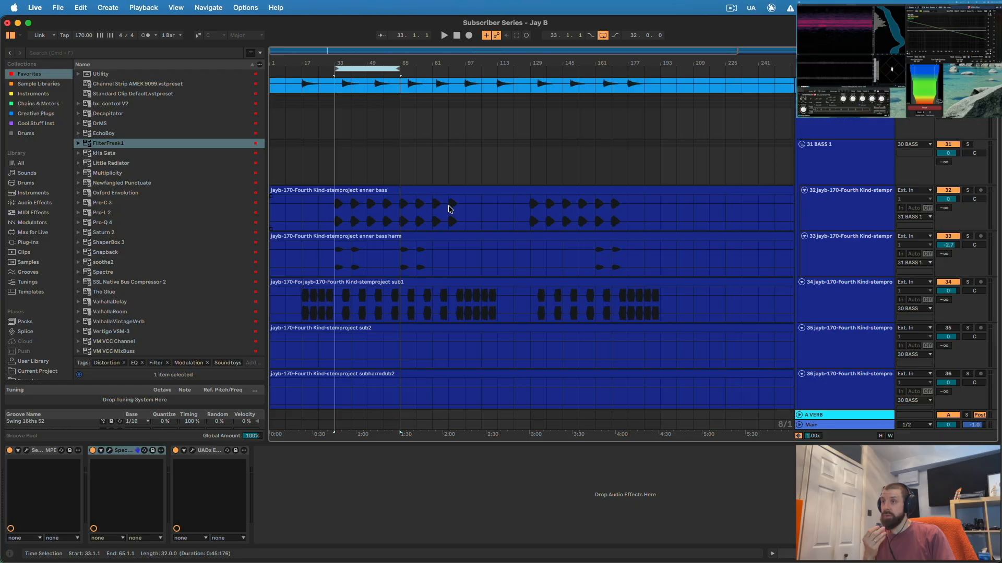
pyautogui.scroll(10, 460, 110)
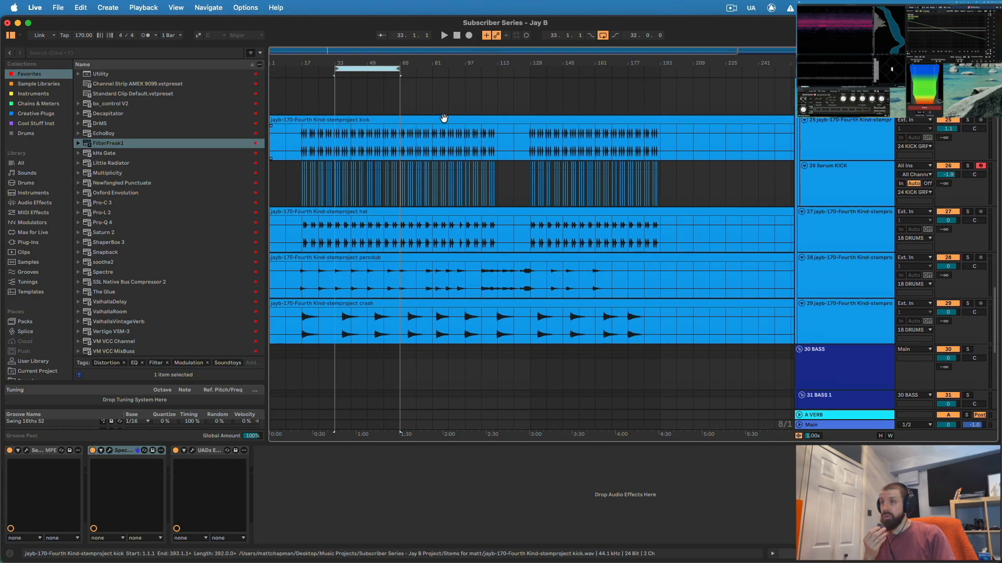
pyautogui.scroll(15, 443, 118)
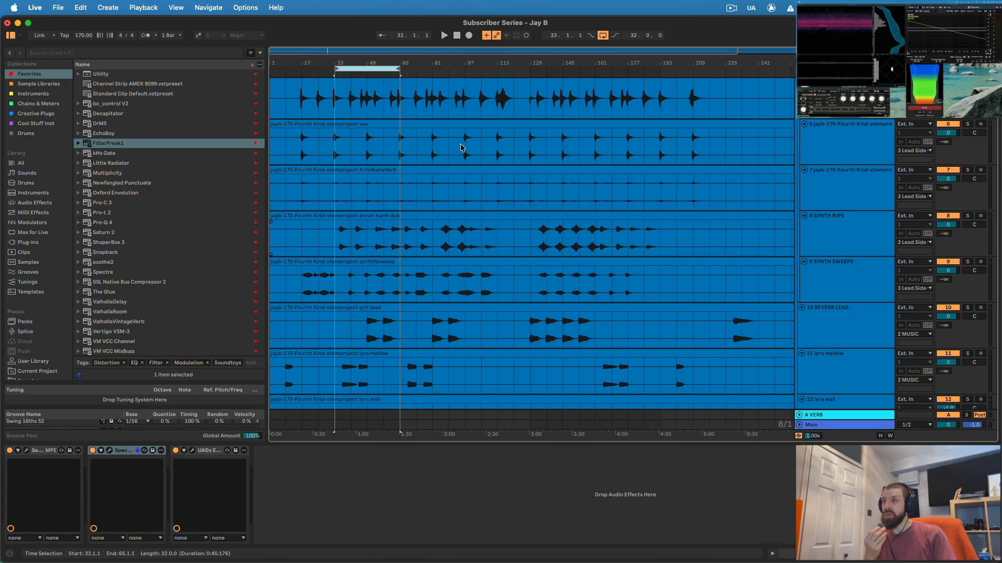
pyautogui.scroll(5, 461, 148)
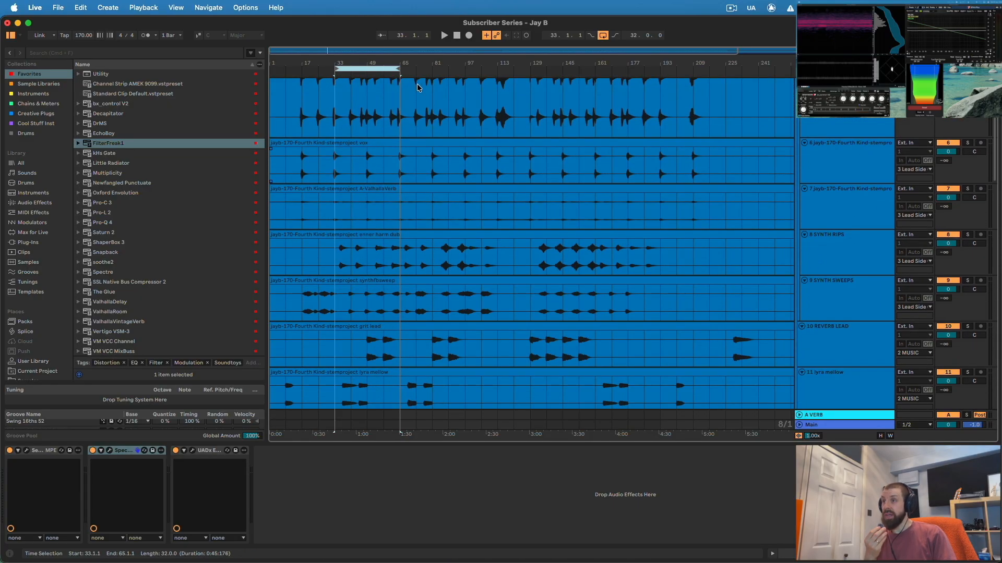
# Step: Move the 32-bar loop region to start at bar 65 and select its contents across the tracks
pyautogui.moveTo(380, 68); pyautogui.dragTo(445, 68)
pyautogui.click(450, 69)
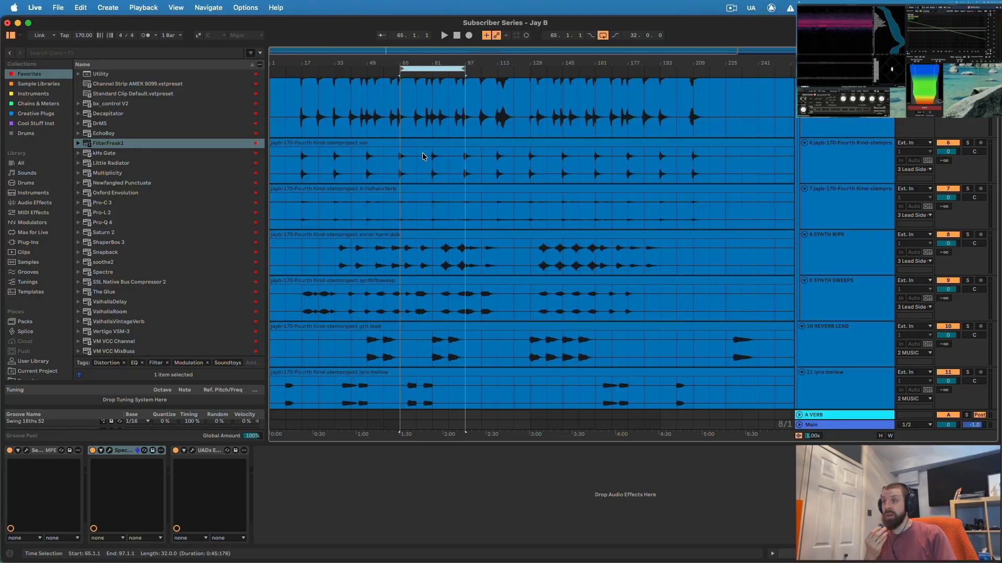
pyautogui.scroll(5, 431, 190)
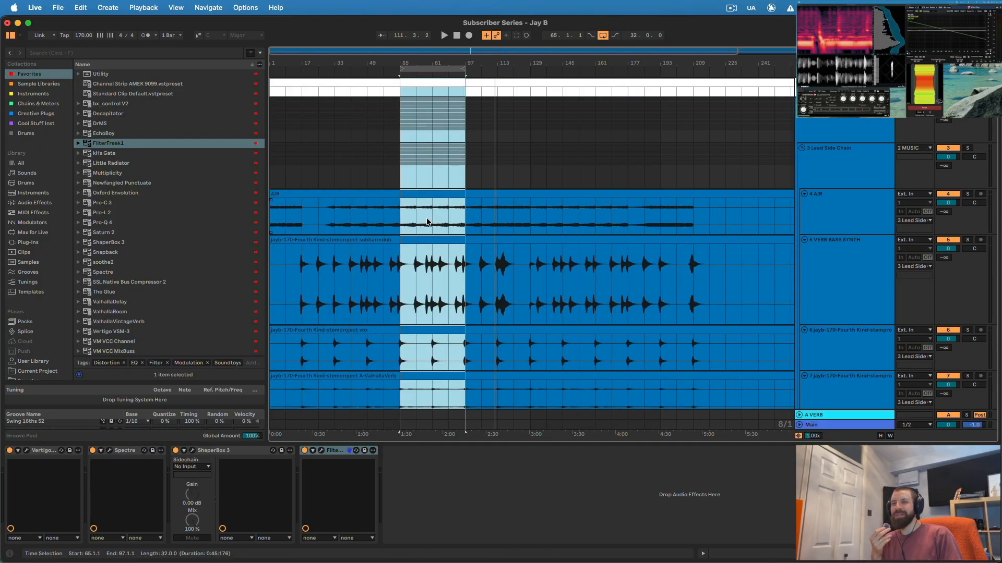
pyautogui.click(242, 8)
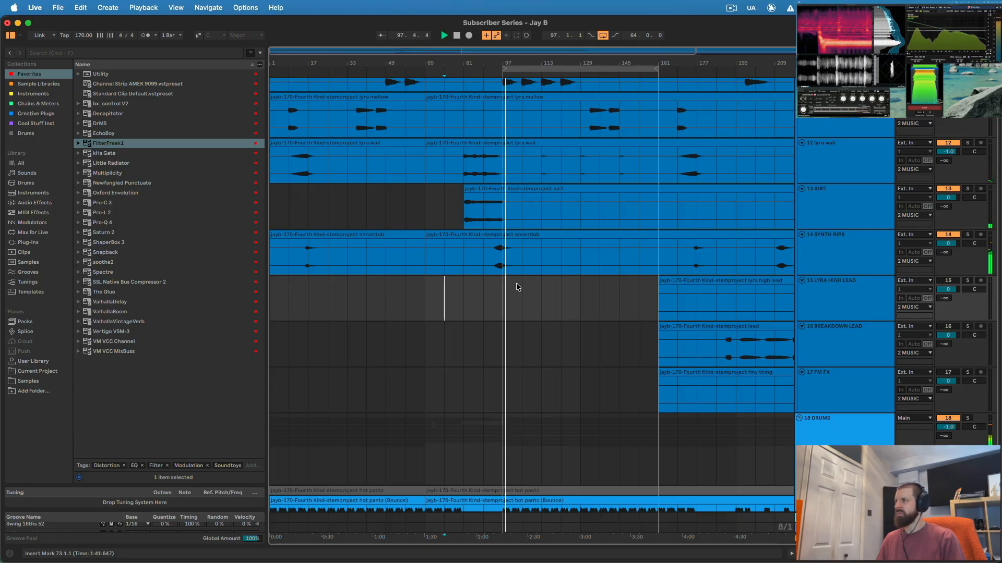
# Step: Delete bars 97 to 113 of the grit lead clip on REVERB LEAD and add a short fade-out before the gap
pyautogui.scroll(-10, 529, 284)
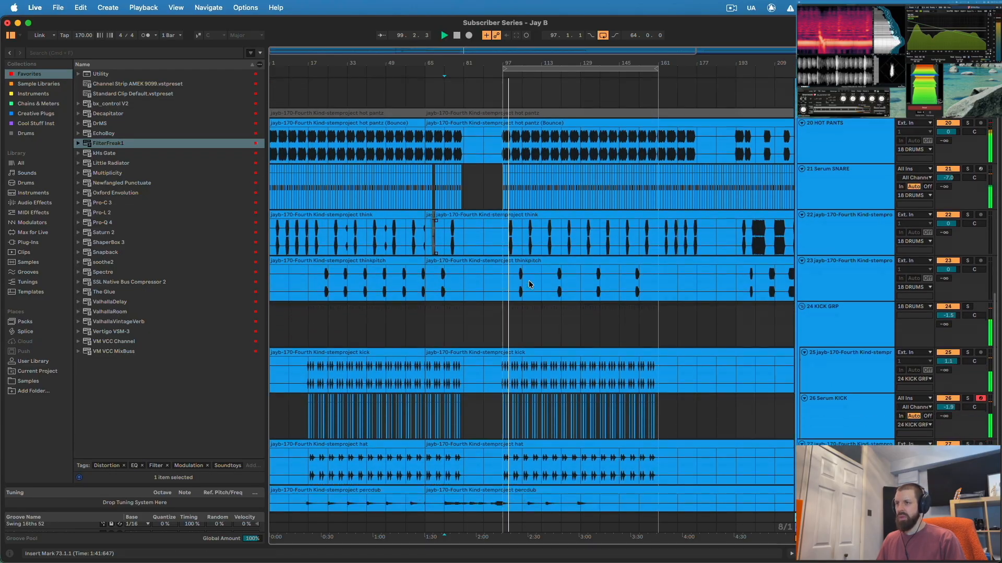
pyautogui.scroll(-10, 529, 285)
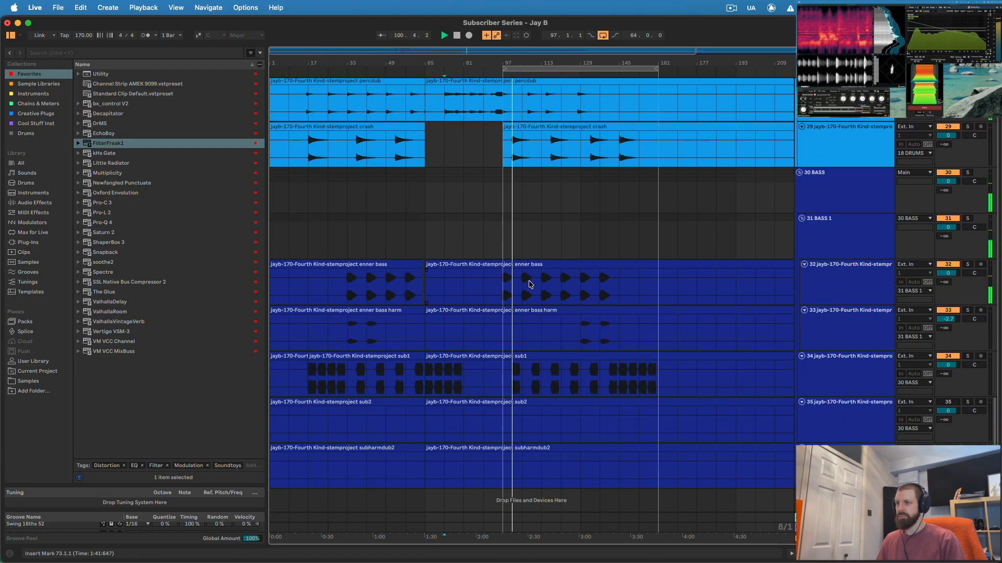
pyautogui.scroll(6, 529, 285)
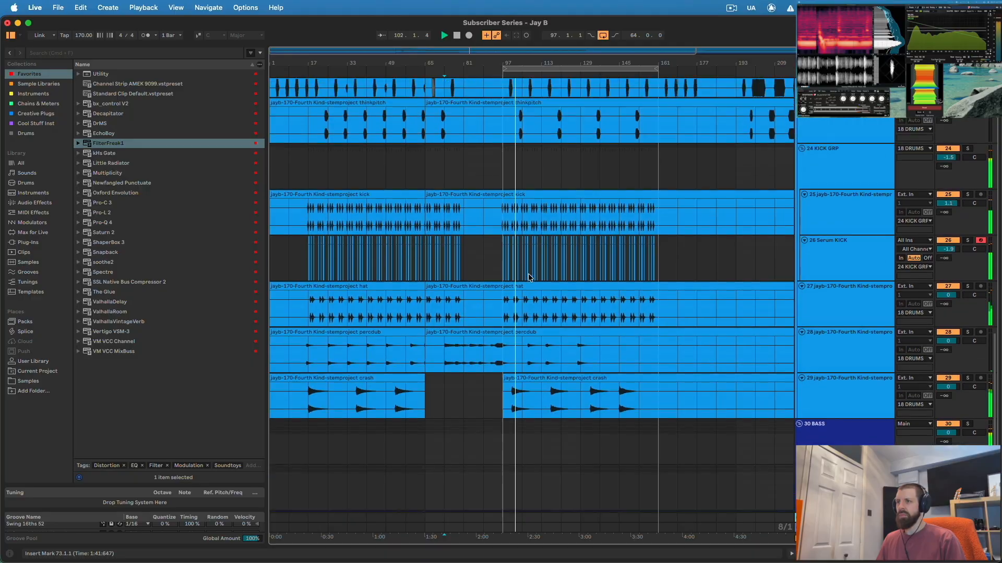
pyautogui.scroll(15, 528, 273)
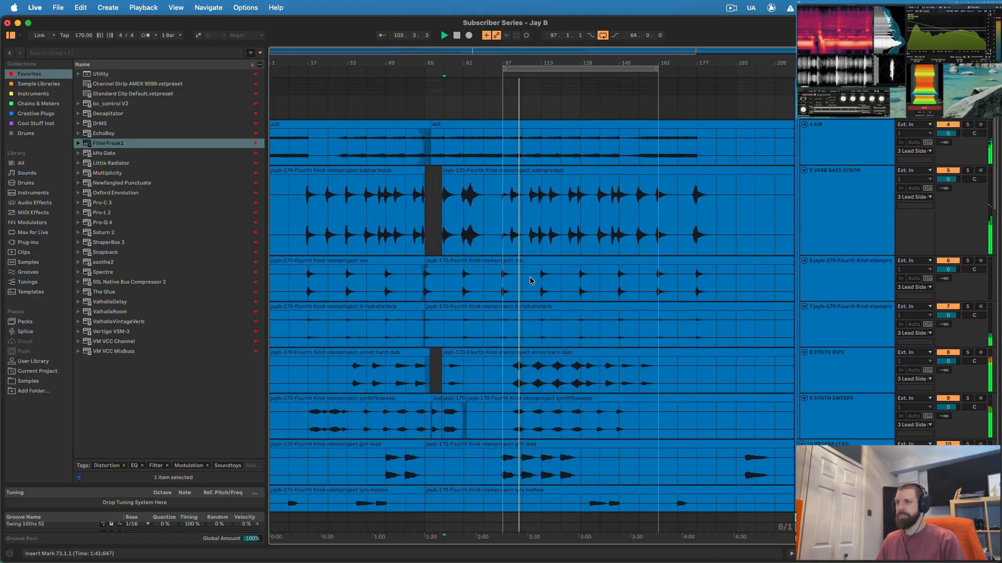
pyautogui.scroll(5, 530, 280)
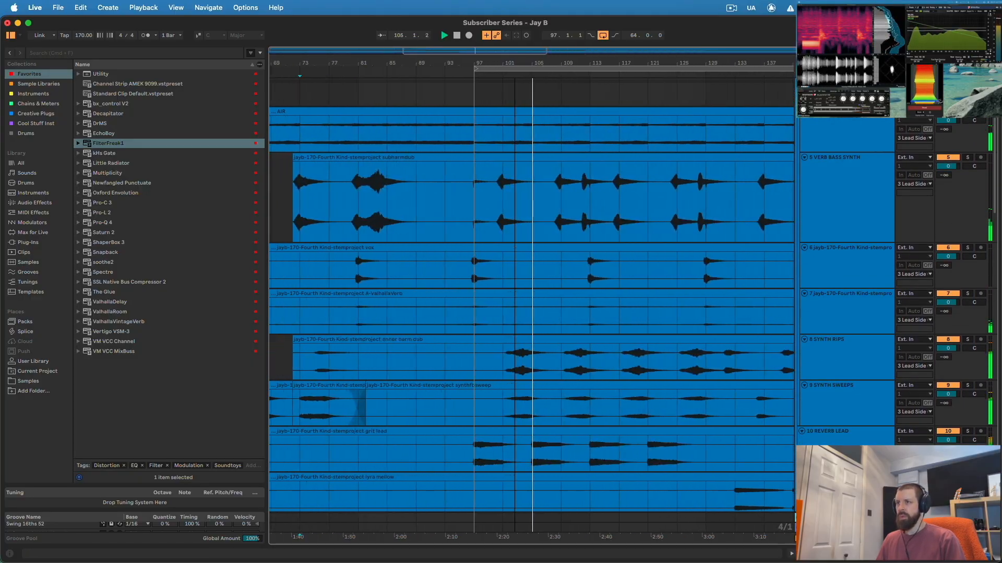
pyautogui.scroll(-5, 530, 280)
pyautogui.press('space')
pyautogui.moveTo(577, 272); pyautogui.dragTo(479, 262)
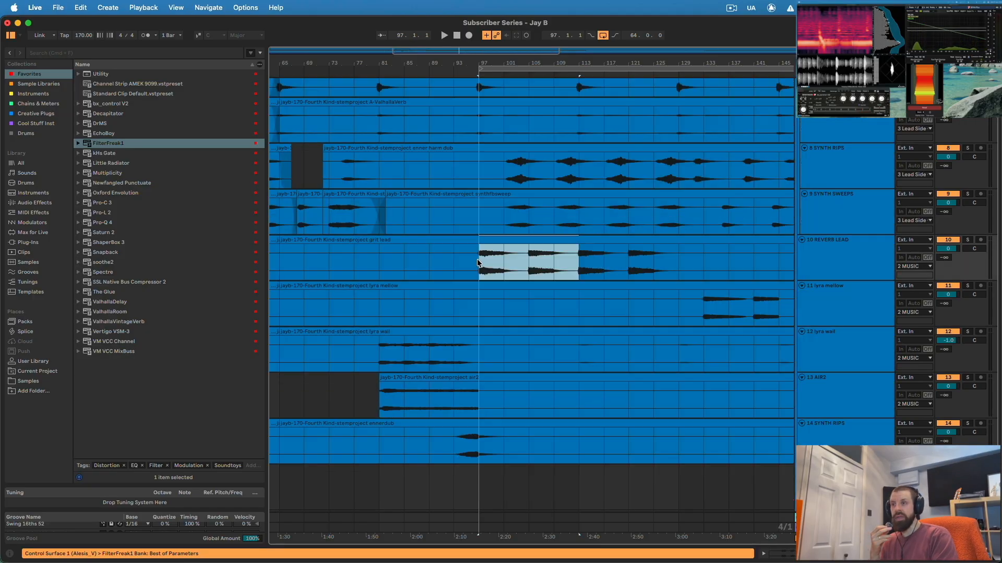
pyautogui.press('Delete')
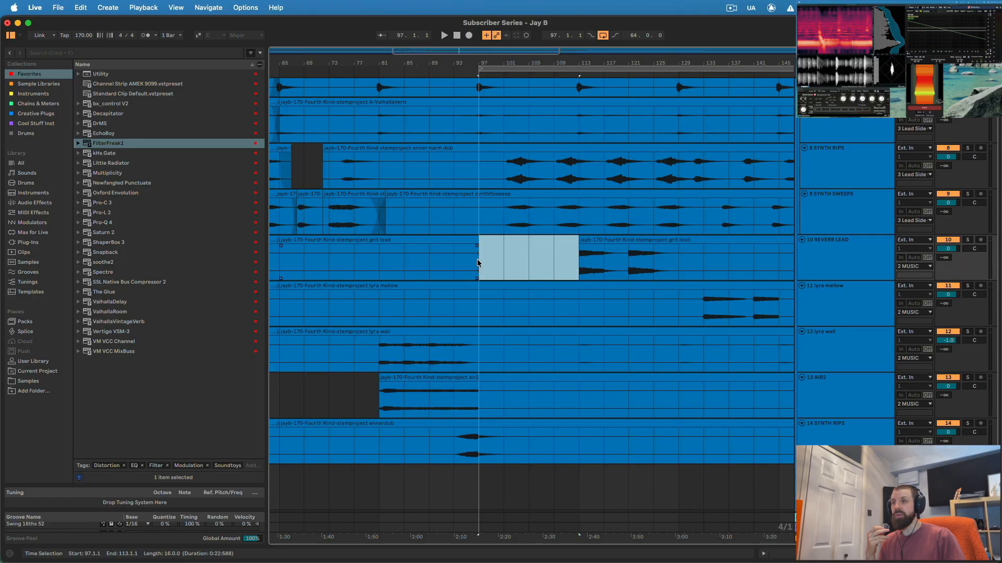
pyautogui.moveTo(475, 245); pyautogui.dragTo(466, 246)
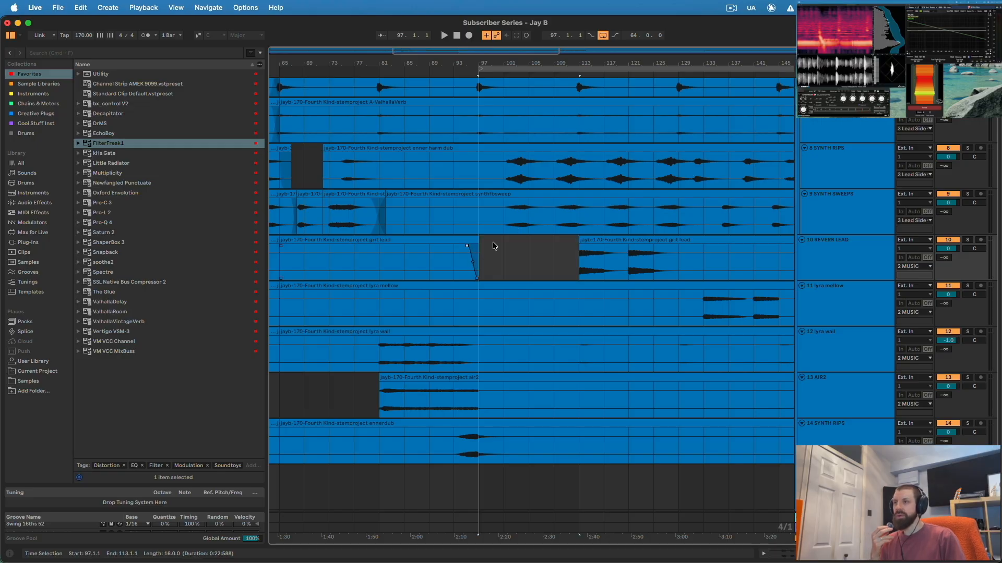
# Step: Select bars 97 to 113 on the AIR track, followed by bars 93 to 109 on the vox track
pyautogui.scroll(10, 501, 235)
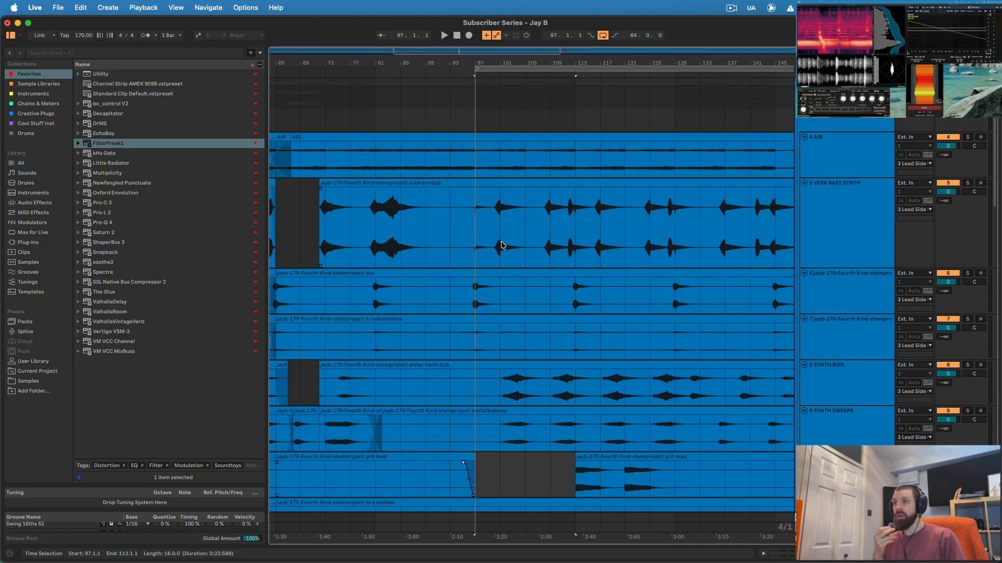
pyautogui.hscroll(3, 473, 168)
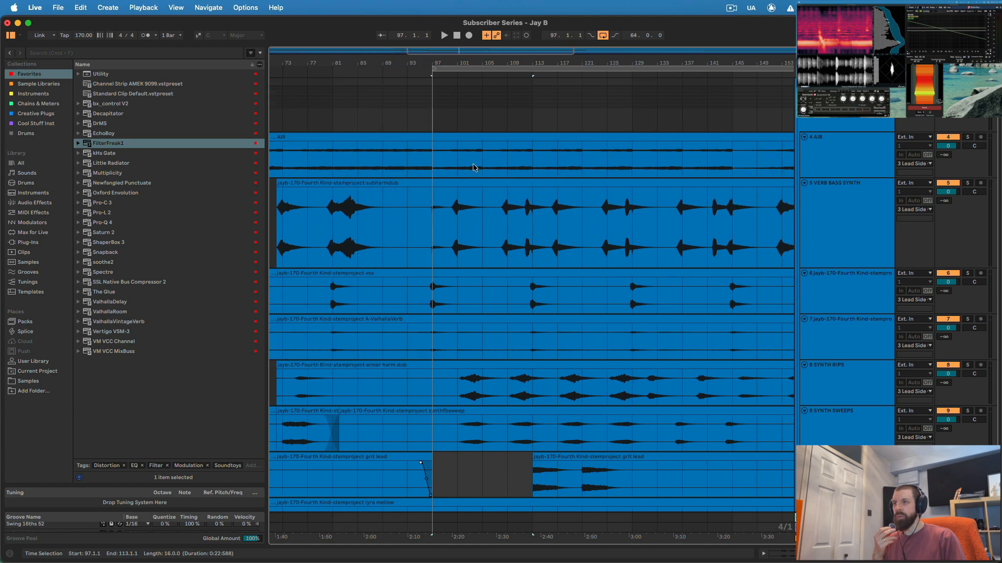
pyautogui.moveTo(438, 165); pyautogui.dragTo(527, 165)
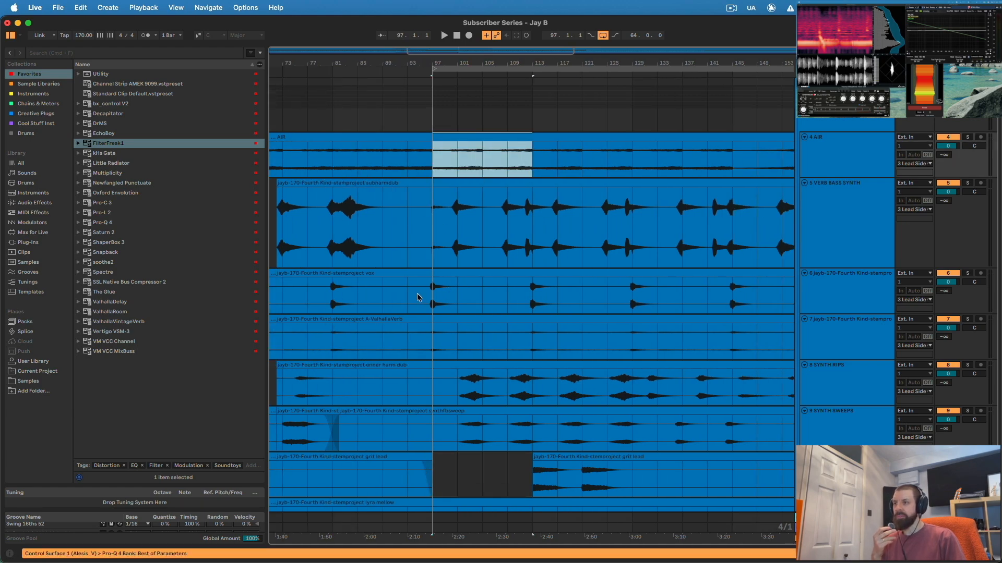
pyautogui.moveTo(417, 298); pyautogui.dragTo(505, 295)
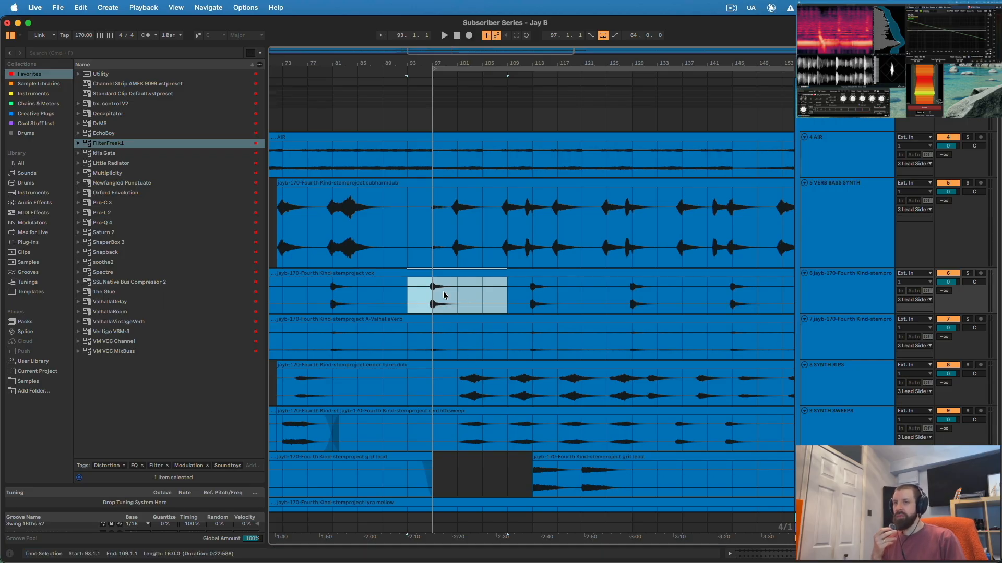
# Step: Add a short curved fade-in to the start of the crash clip at bar 97, before its first hit
pyautogui.scroll(-4, 468, 234)
pyautogui.scroll(-20, 469, 235)
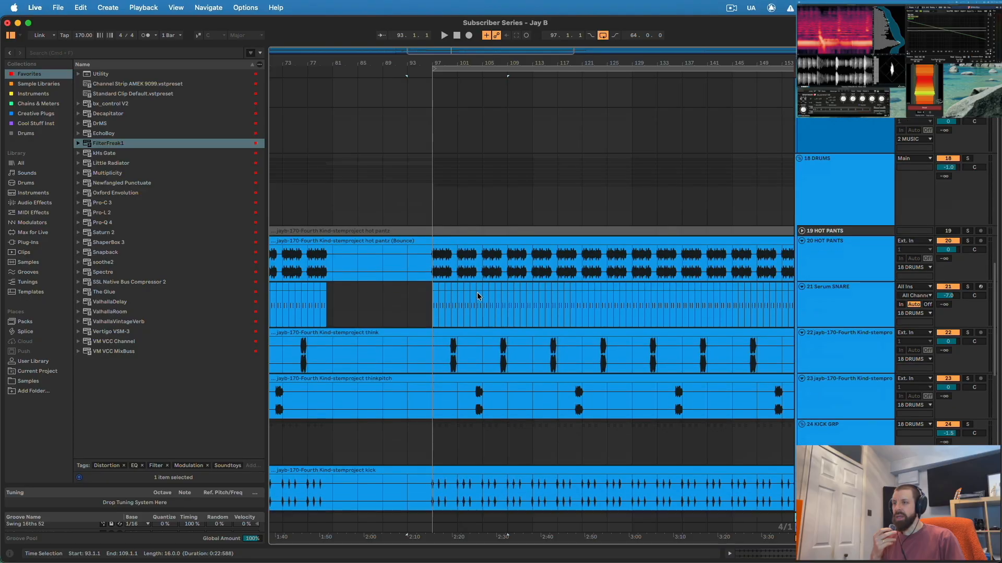
pyautogui.scroll(-8, 451, 267)
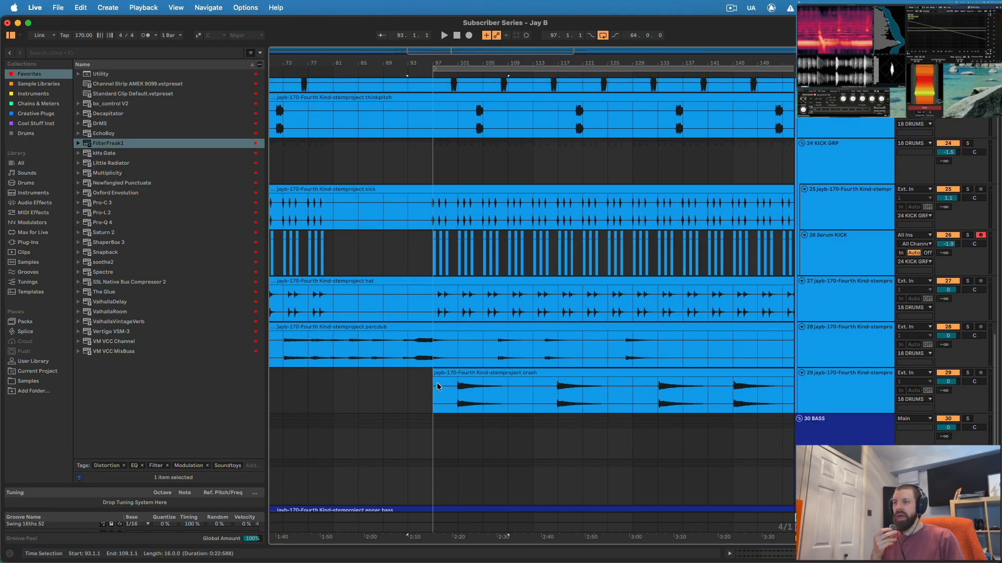
pyautogui.scroll(-2, 456, 373)
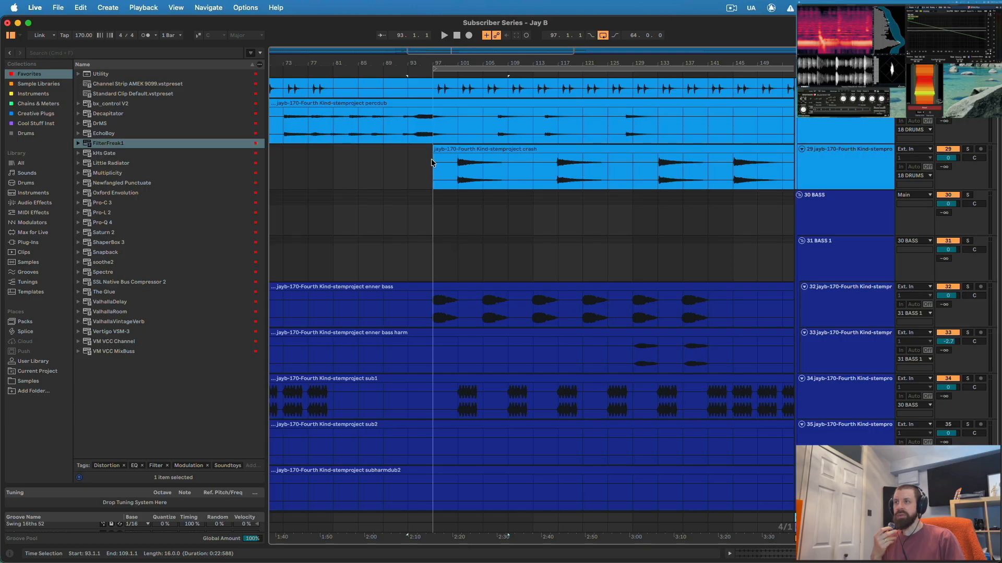
pyautogui.moveTo(436, 155); pyautogui.dragTo(444, 154)
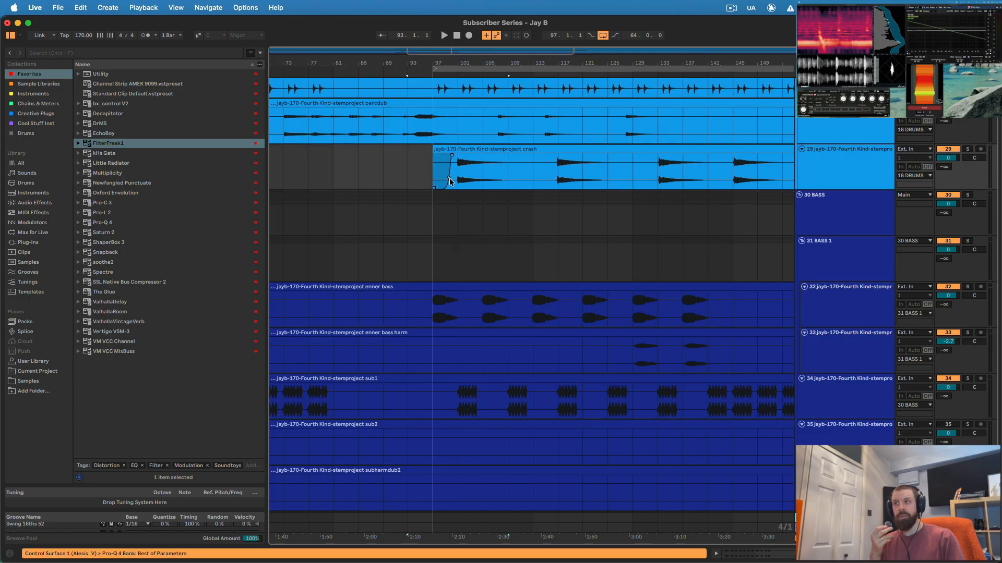
# Step: Add a fade-in across nearly the whole lyra wail clip between bars 97 and 105, adjust its curve and select the track
pyautogui.scroll(7, 451, 179)
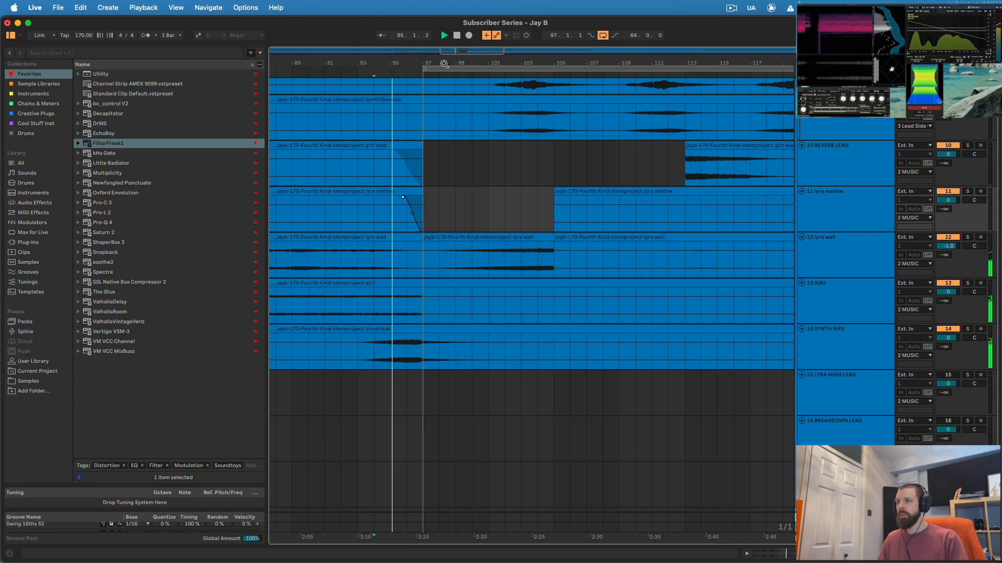
pyautogui.moveTo(444, 64); pyautogui.dragTo(444, 6)
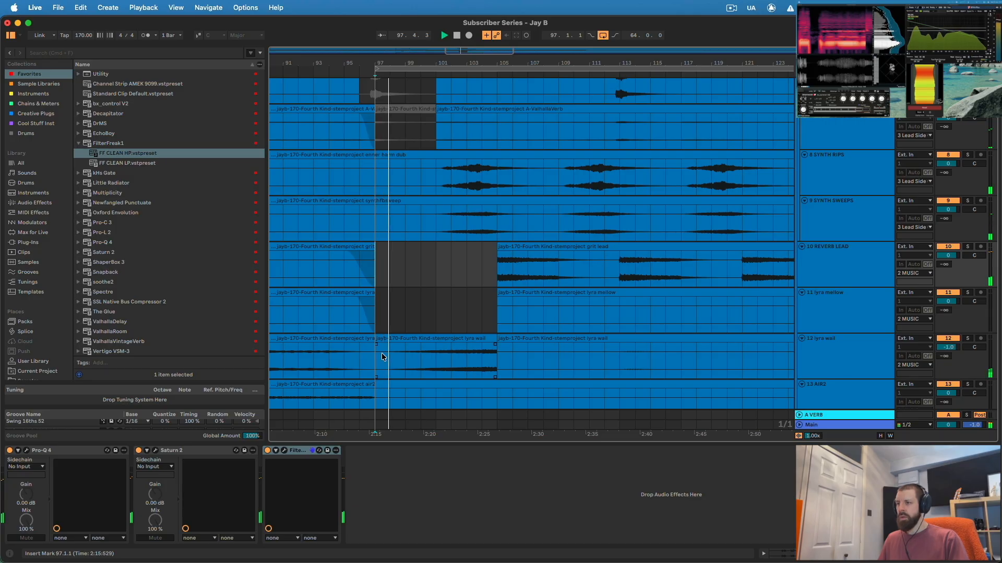
pyautogui.moveTo(377, 344); pyautogui.dragTo(490, 344)
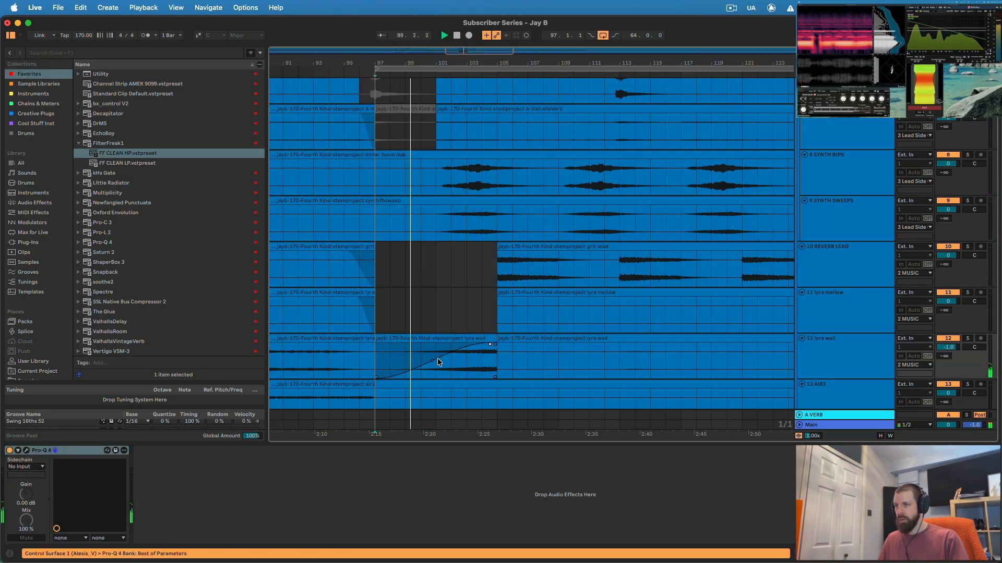
pyautogui.moveTo(432, 361); pyautogui.dragTo(434, 363)
pyautogui.press('a')
pyautogui.press('a')
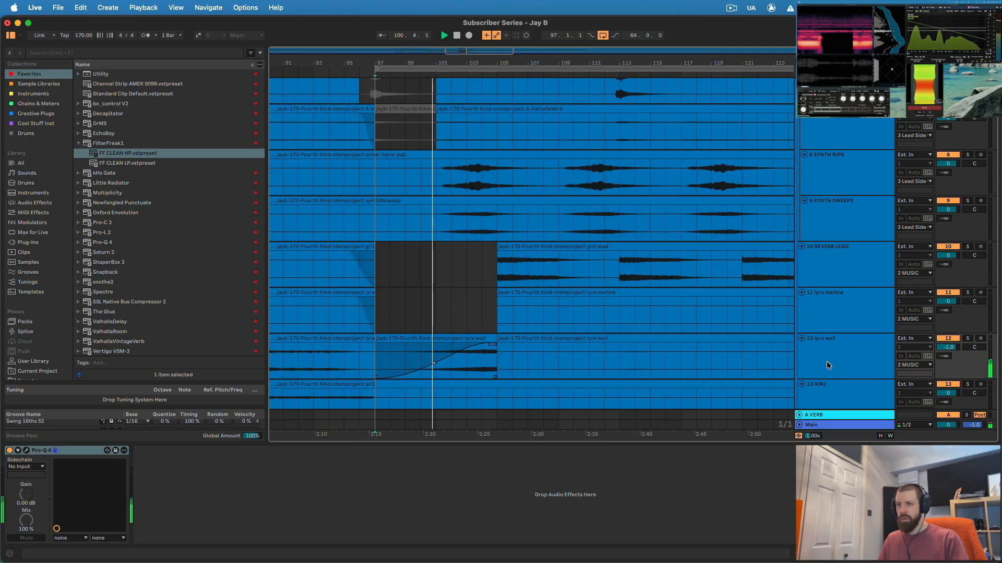
pyautogui.press('a')
pyautogui.press('a')
pyautogui.click(829, 345)
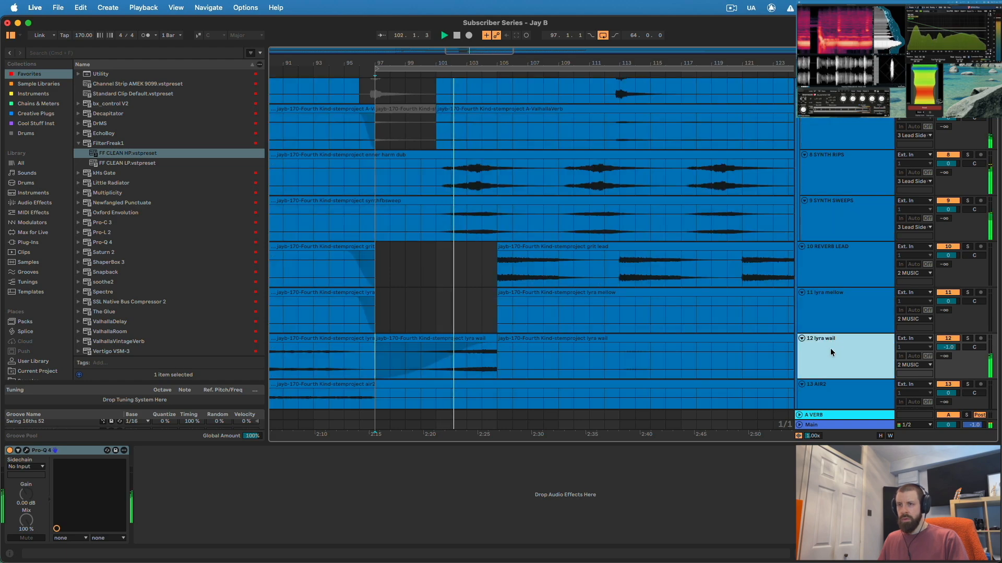
# Step: Review the synth and drum stems after bar 161 and place the insert marker in the long section of the think clip
pyautogui.scroll(-3, 705, 291)
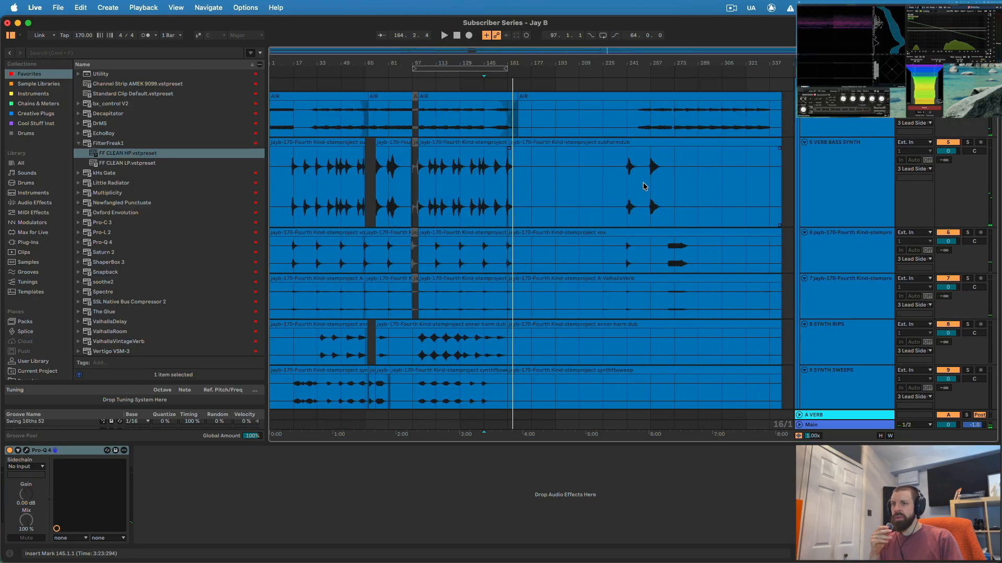
pyautogui.scroll(-5, 716, 256)
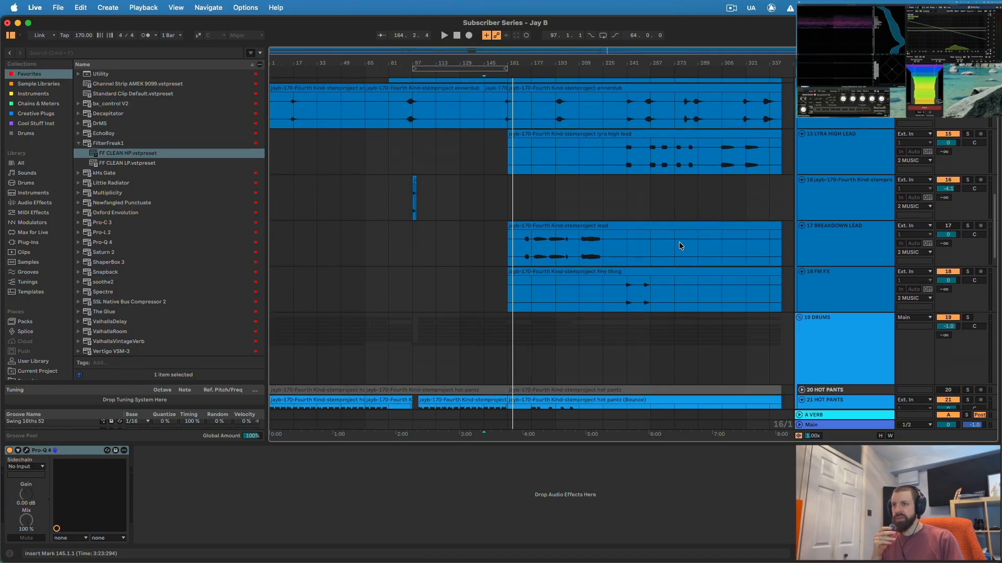
pyautogui.scroll(-10, 675, 243)
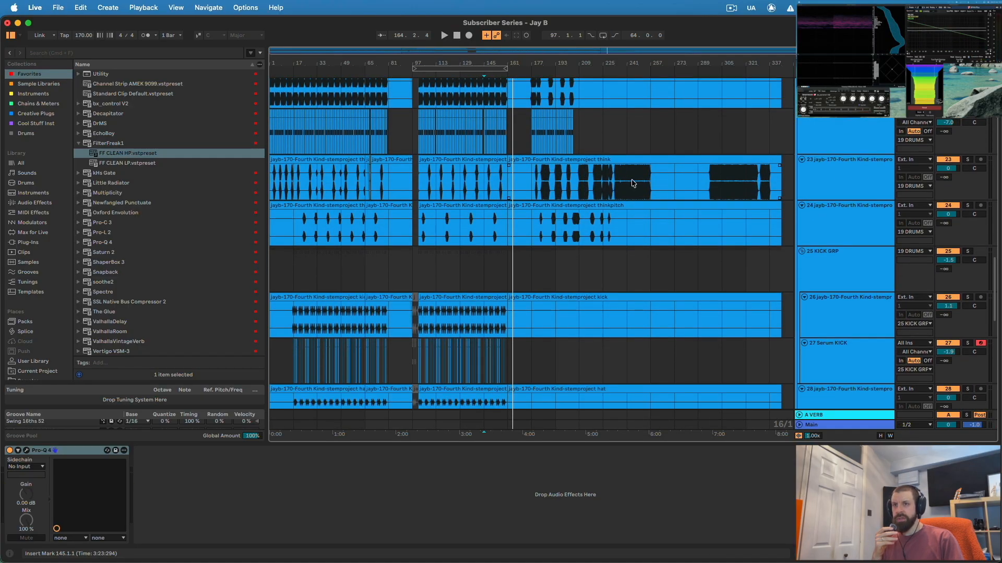
pyautogui.click(625, 181)
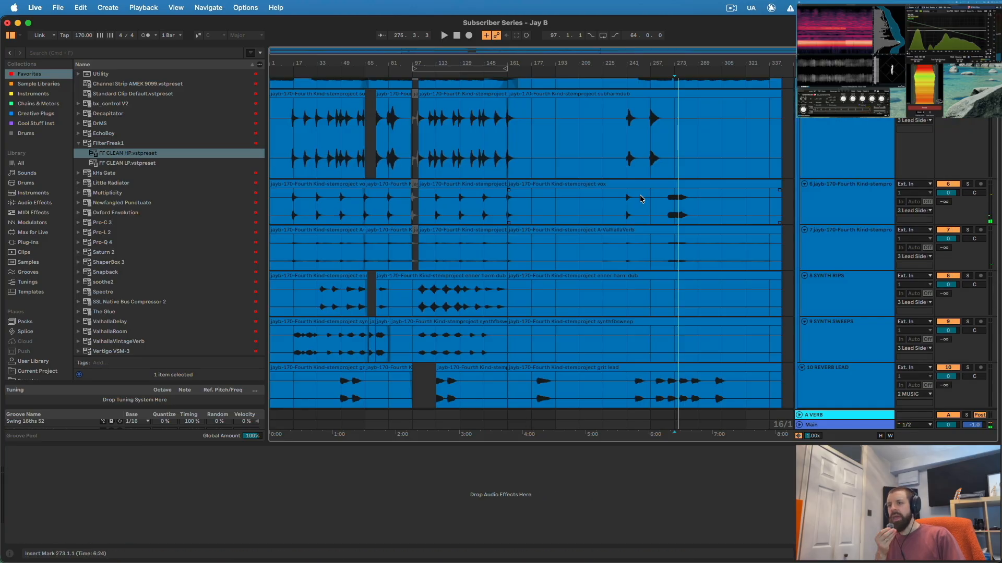
# Step: Review the whole arrangement from the AIR and VERB BASS SYNTH tracks through the lead stems to the kick, hat and crash stems
pyautogui.scroll(3, 636, 196)
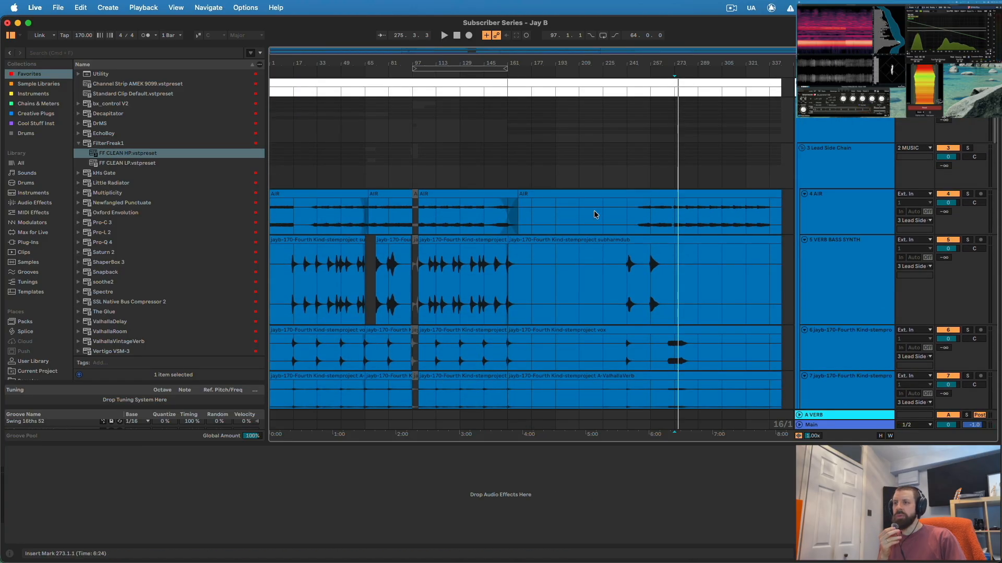
pyautogui.scroll(-10, 579, 214)
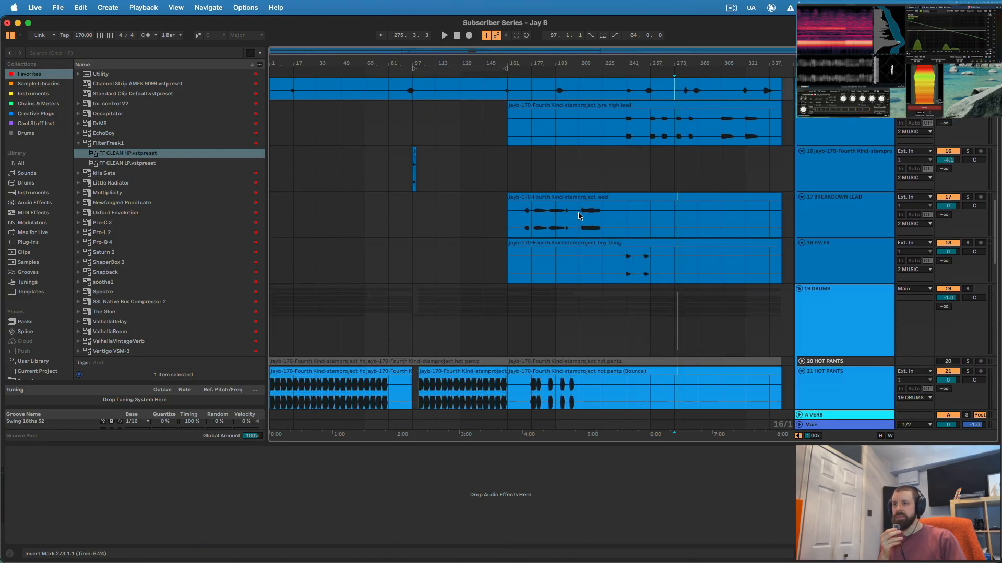
pyautogui.scroll(-8, 580, 212)
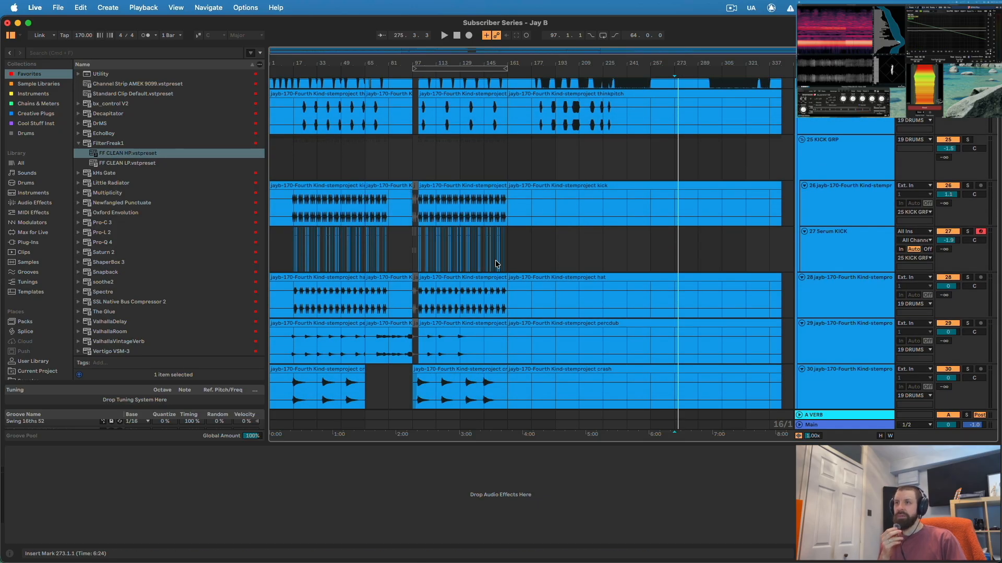
pyautogui.scroll(18, 671, 209)
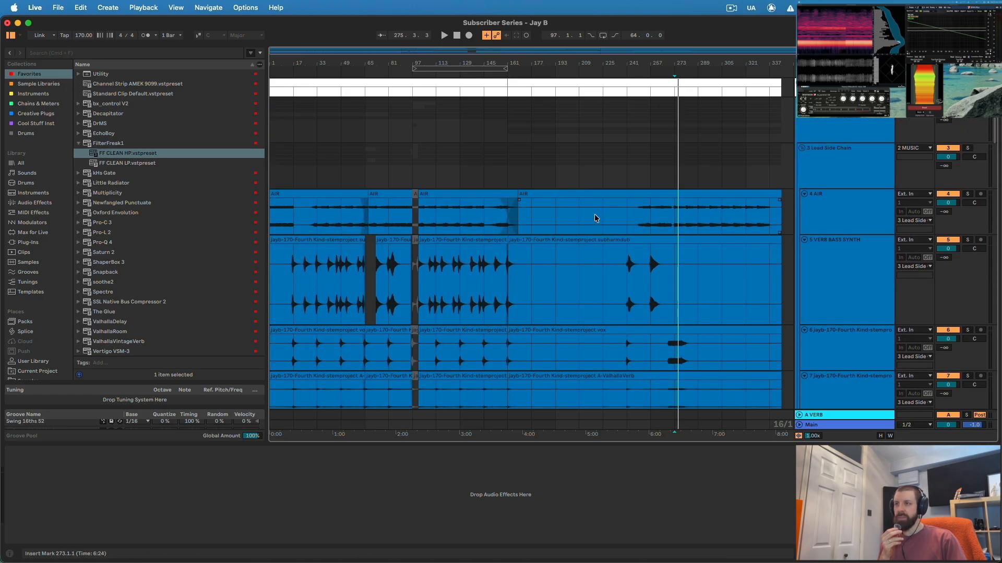
pyautogui.moveTo(467, 62); pyautogui.dragTo(468, 77)
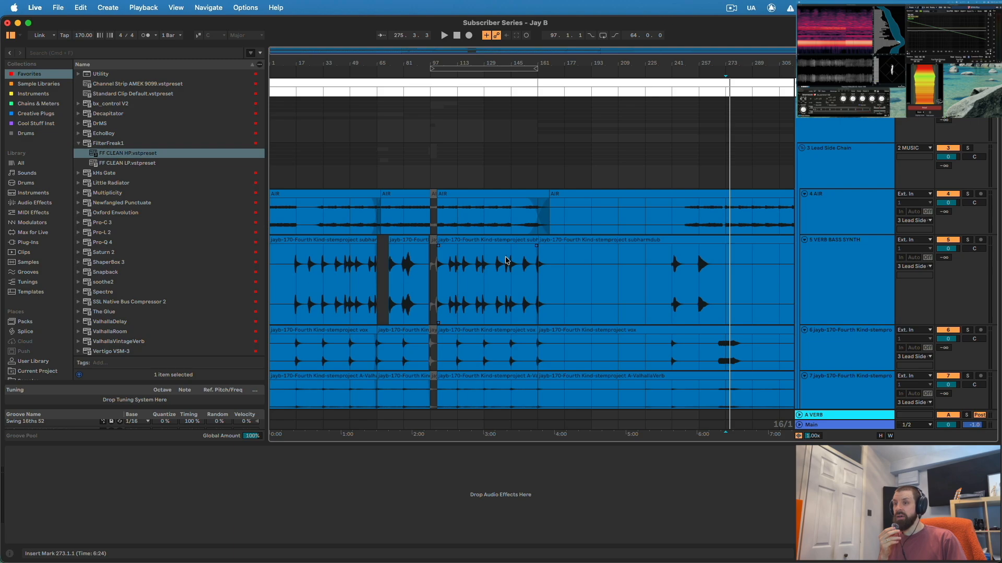
pyautogui.scroll(-8, 568, 289)
pyautogui.scroll(-20, 569, 289)
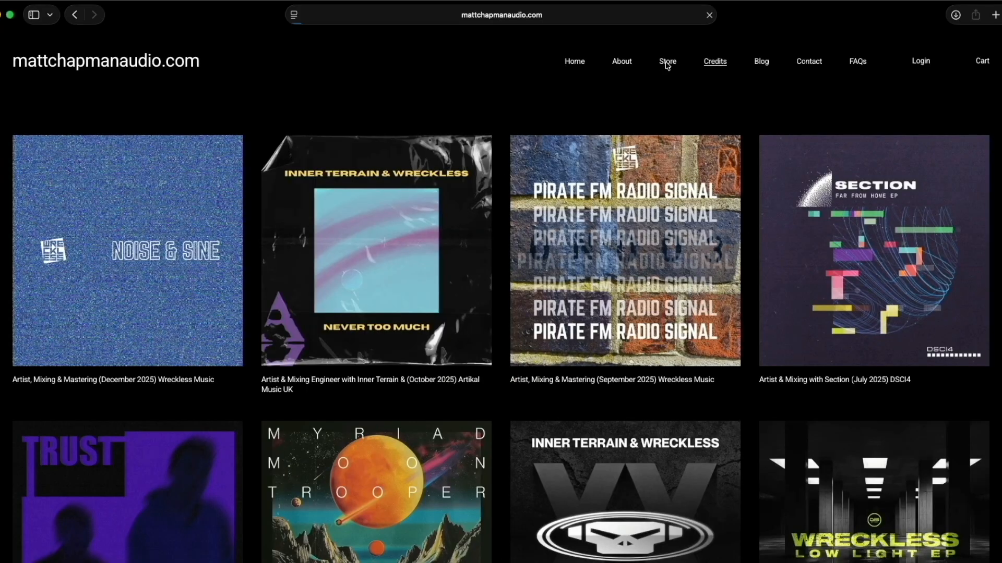
# Step: Open the Store page of the audio services website and view the mixing, mastering, tuition and feedback offers
pyautogui.click(667, 63)
pyautogui.scroll(-3, 652, 252)
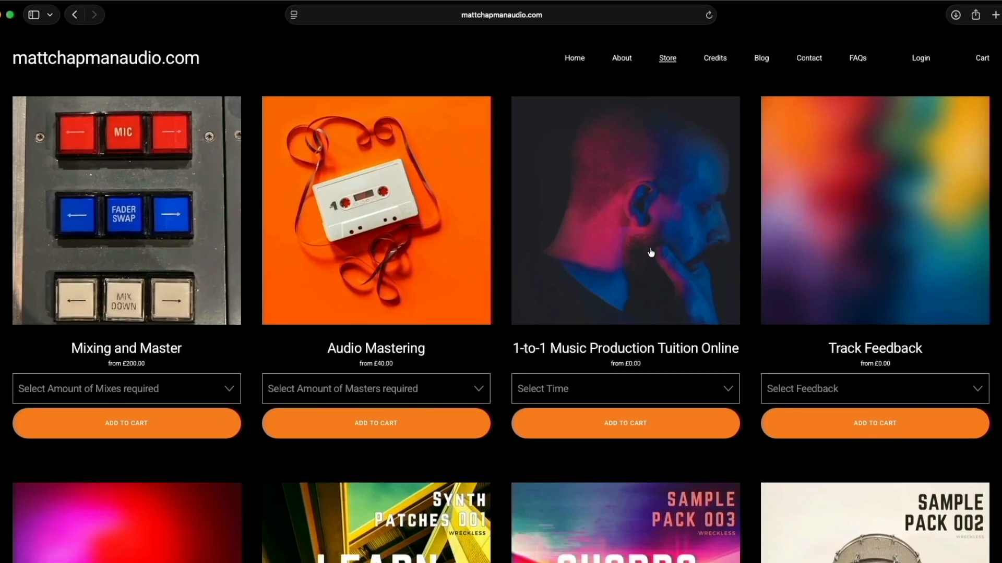
# Step: View the Blog articles and the Contact page of the audio services website
pyautogui.scroll(-2, 499, 339)
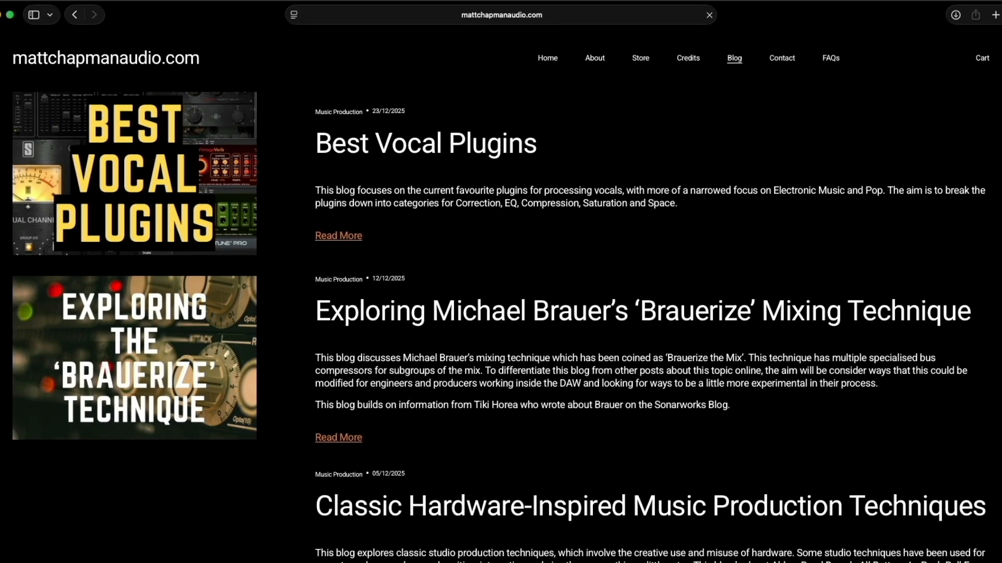
pyautogui.scroll(-4, 499, 339)
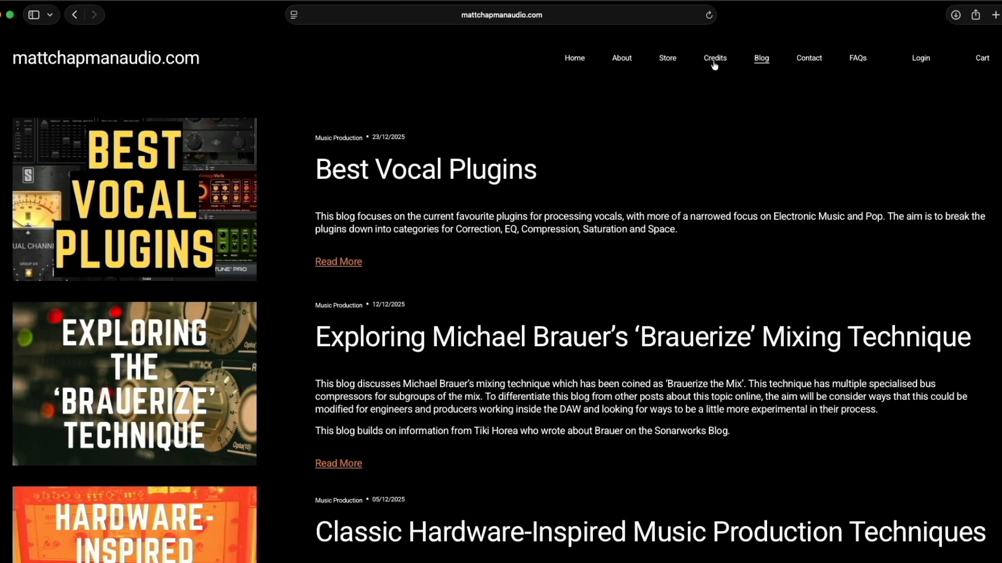
pyautogui.click(664, 60)
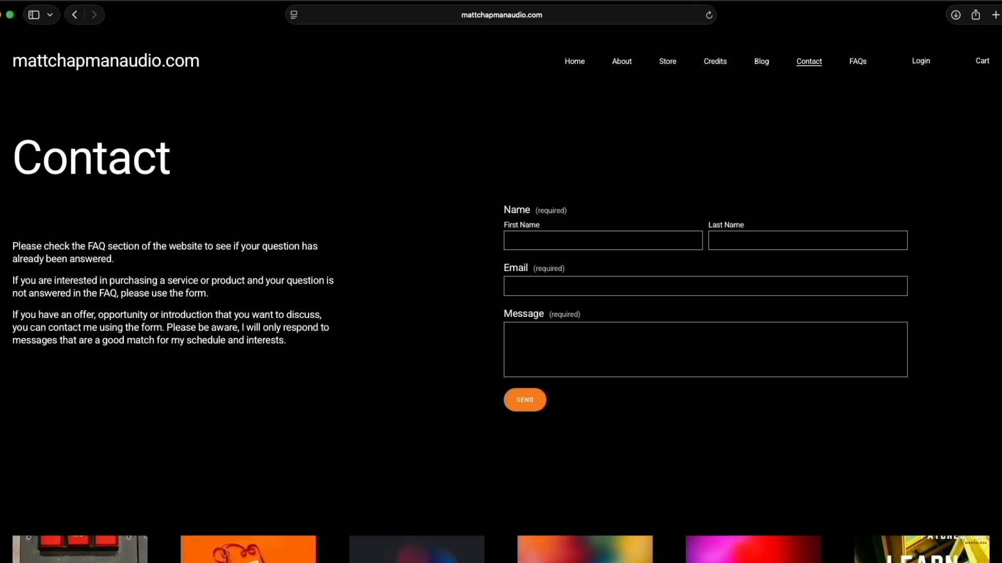
pyautogui.scroll(-2, 501, 313)
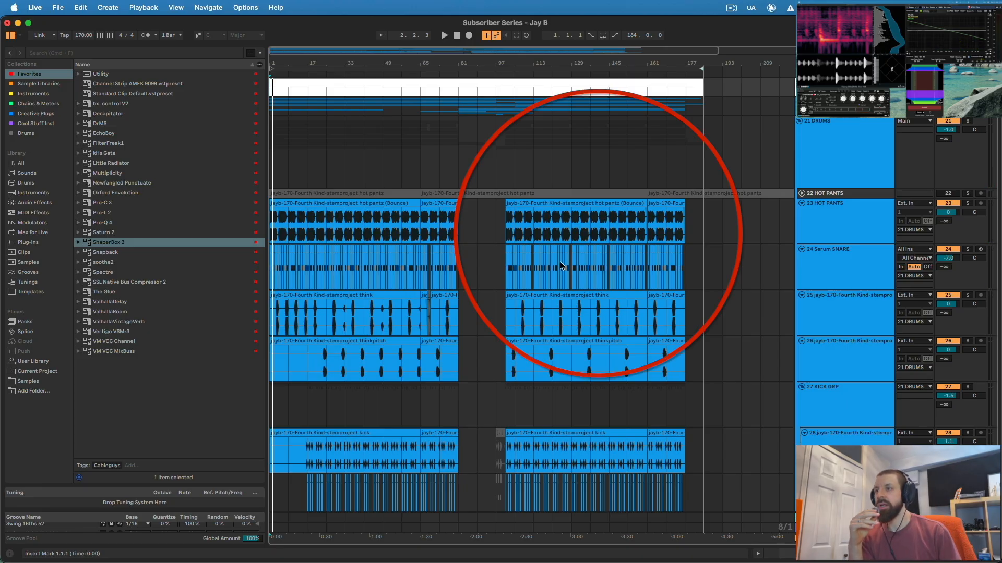
# Step: Switch to Ableton Live and review the drum stems from HOT PANTS and Serum SNARE through the kick group to hat and crash
pyautogui.scroll(-5, 563, 269)
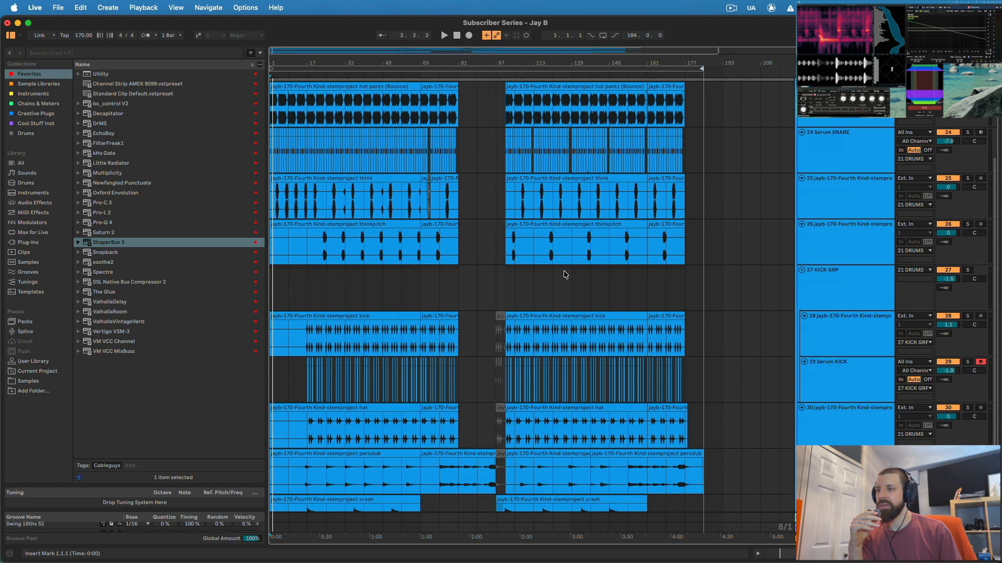
pyautogui.scroll(-3, 563, 268)
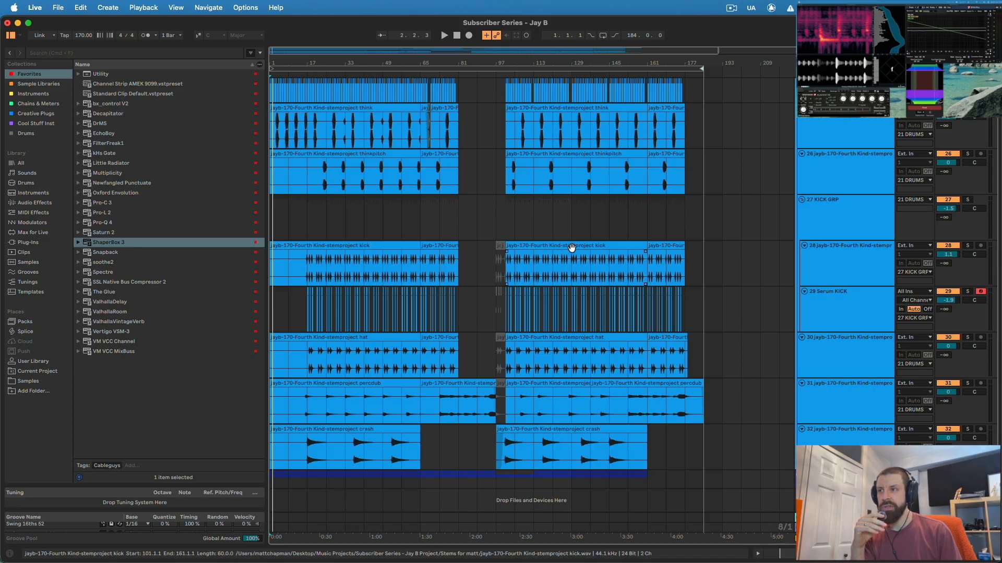
pyautogui.click(802, 201)
pyautogui.scroll(5, 819, 206)
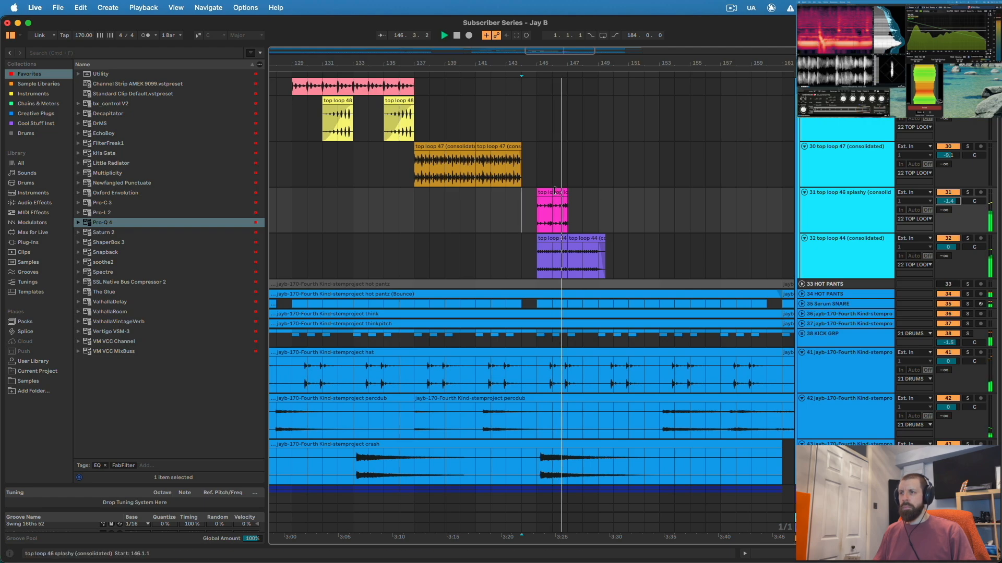
# Step: Duplicate the top loop 46 splashy clip to fill bars 147 to 149
pyautogui.click(541, 192)
pyautogui.press('super+d')
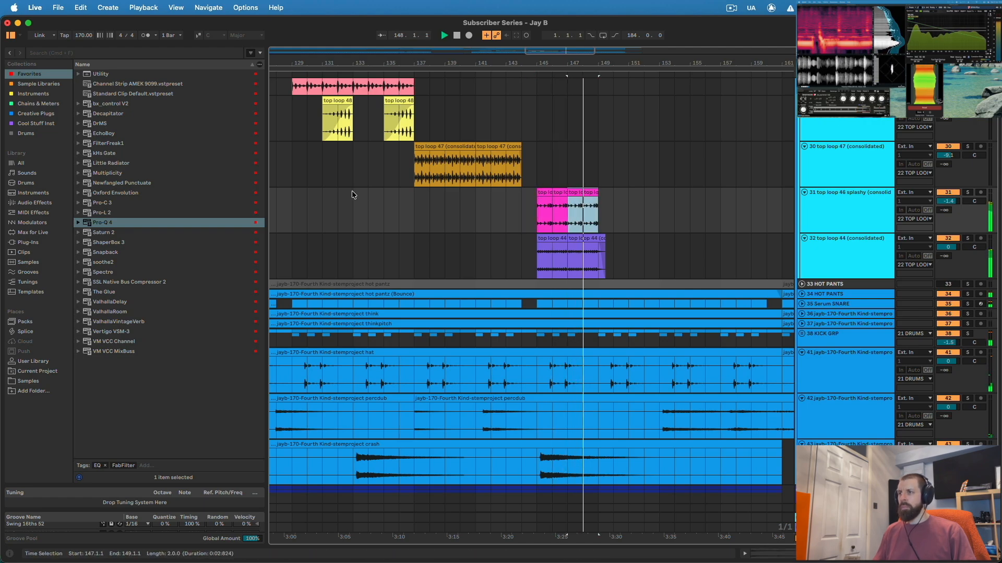
pyautogui.scroll(5, 351, 190)
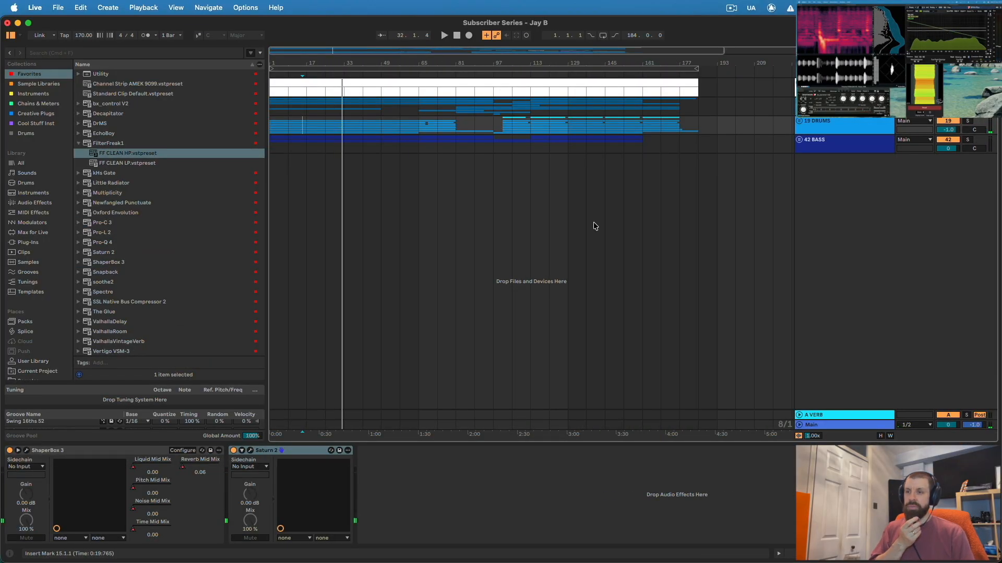
# Step: Fine-tune band 3 at about 5.6 kHz in soothe2 on the AIR2 track
pyautogui.click(822, 426)
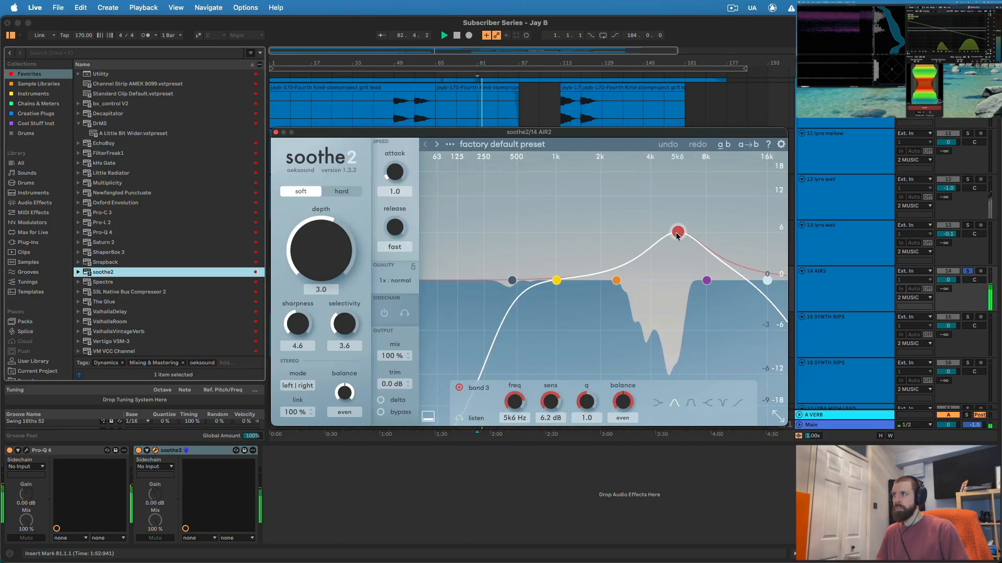
pyautogui.moveTo(677, 233); pyautogui.dragTo(679, 234)
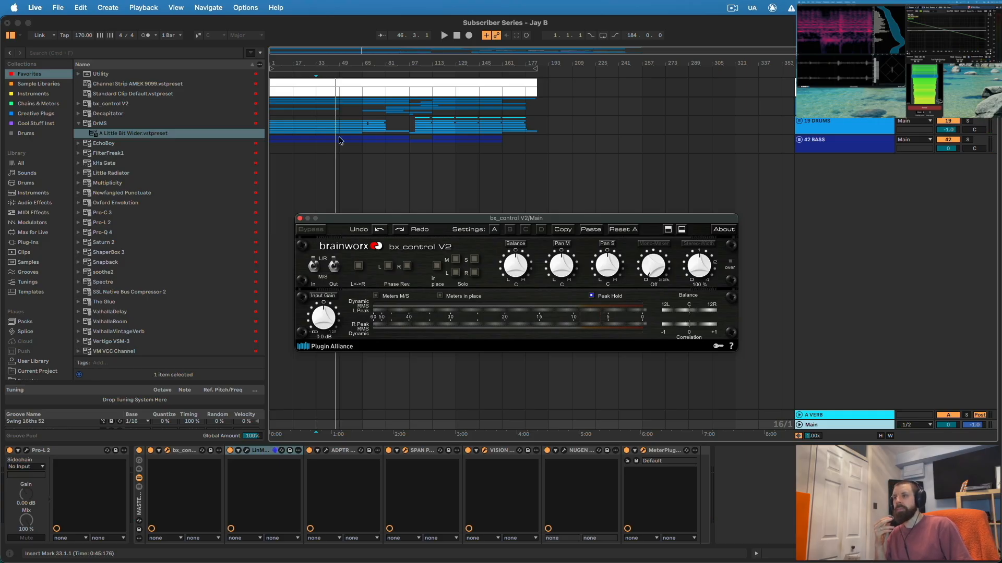
# Step: Place the insert marker between bars 17 and 33 and start playback from there
pyautogui.click(307, 151)
pyautogui.press('space')
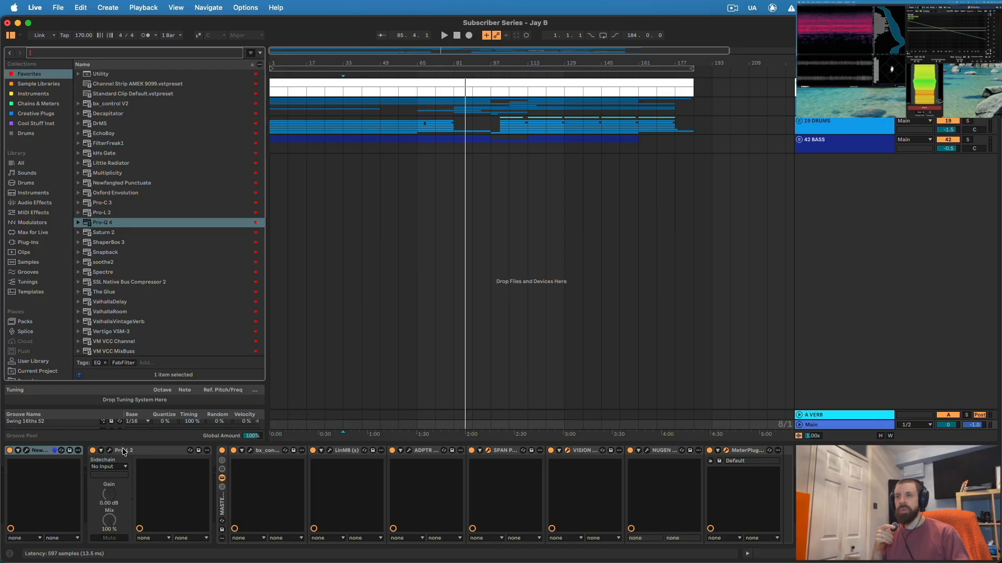
# Step: Inspect the device chains of the DRUMS group and the Main track
pyautogui.moveTo(480, 62); pyautogui.dragTo(480, 54)
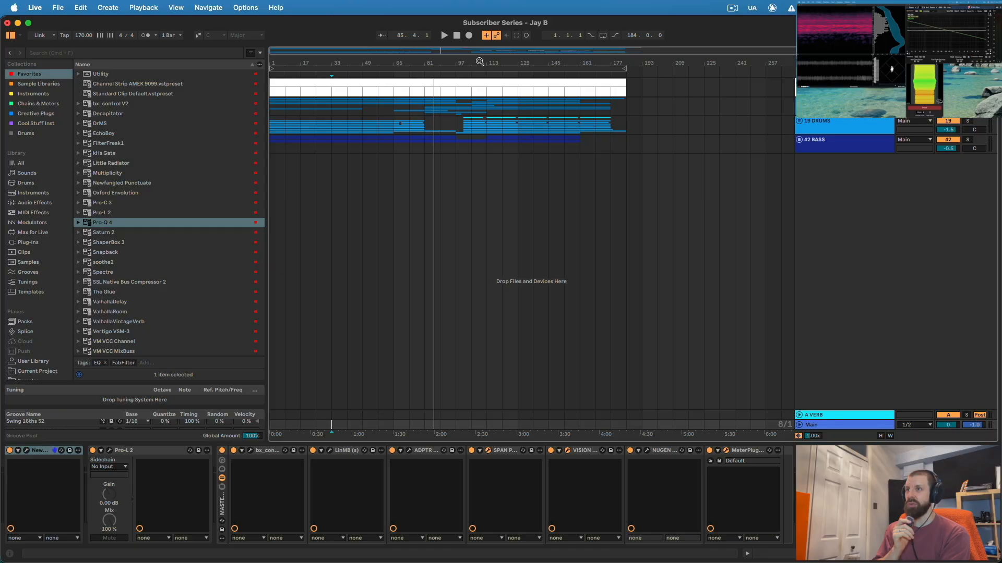
pyautogui.click(626, 125)
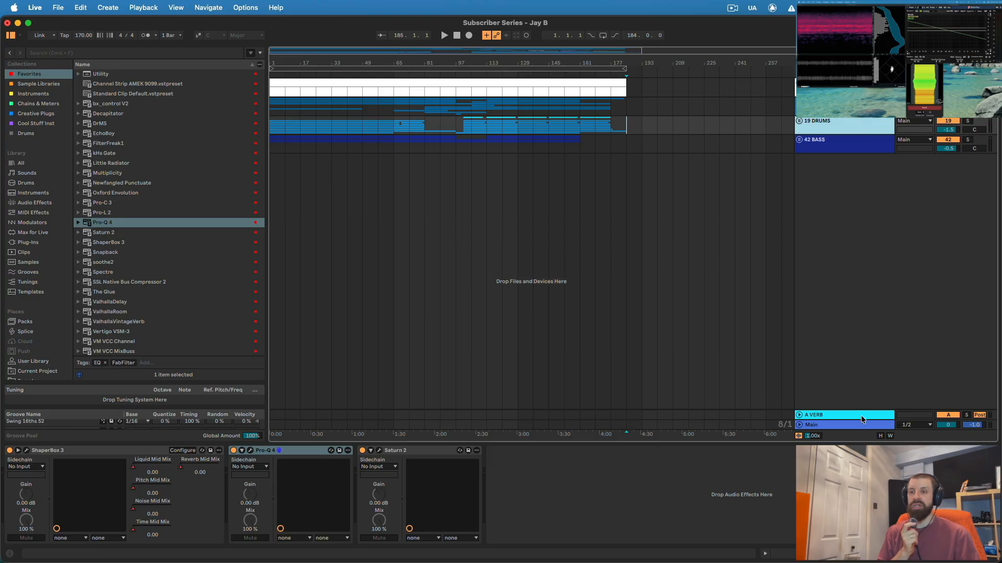
pyautogui.click(844, 426)
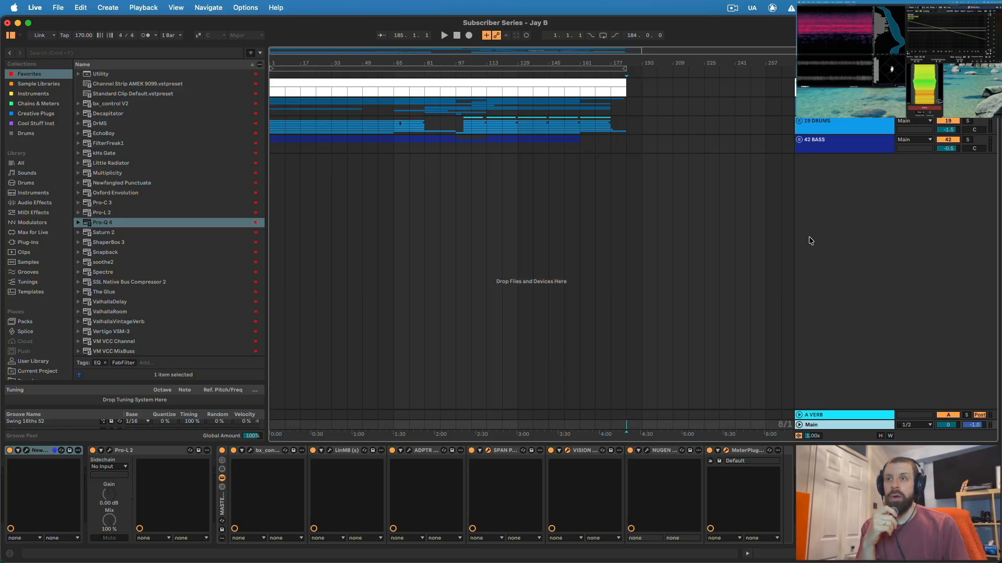
# Step: Expand the BASS group, inspect the devices on the enner bass track and collapse the group again
pyautogui.click(799, 140)
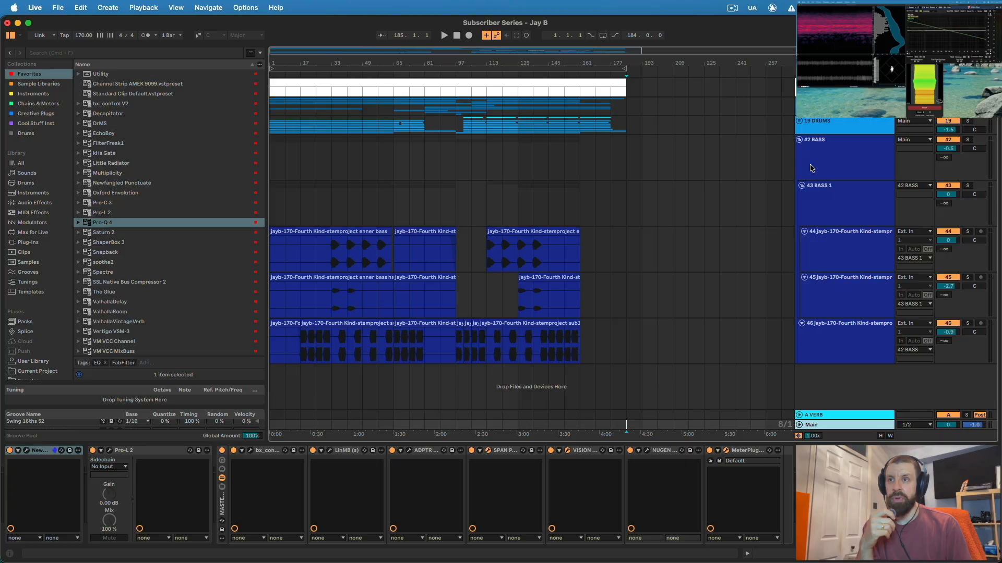
pyautogui.click(841, 250)
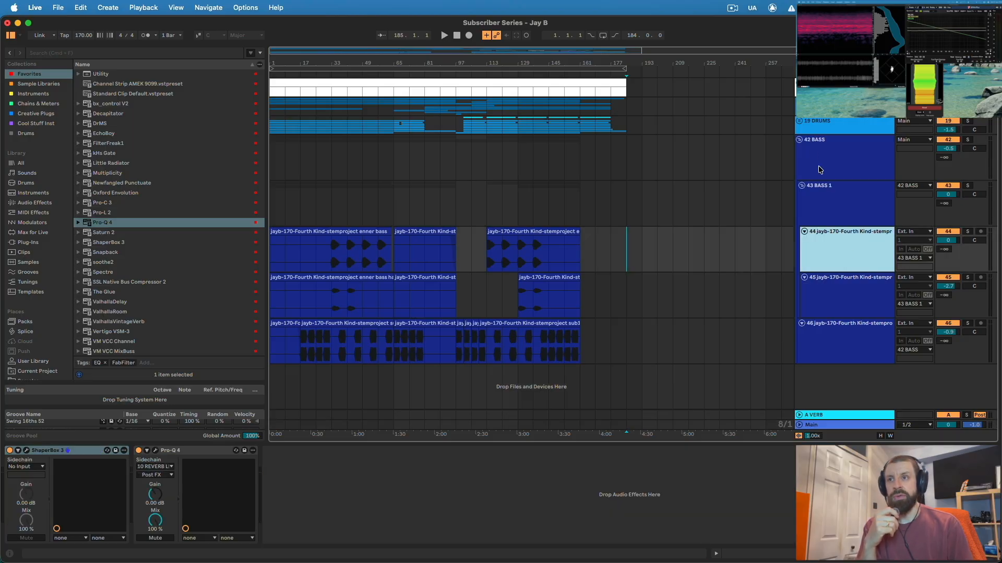
pyautogui.click(800, 140)
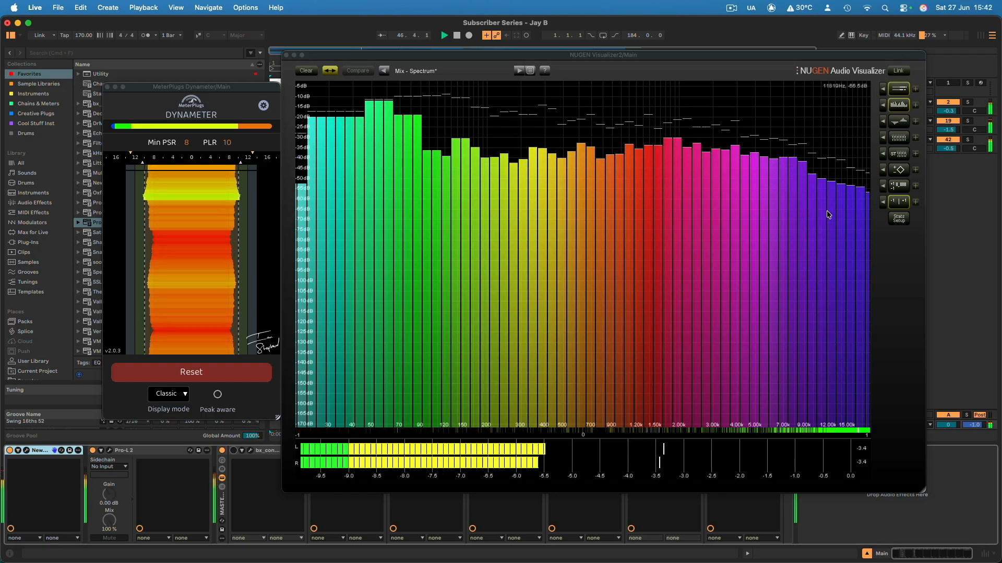
# Step: Raise band 3 near 1.1 kHz to about -0.2 dB gain in Pro-Q 4 on the MUSIC group and close the plugin
pyautogui.moveTo(682, 55); pyautogui.dragTo(687, 224)
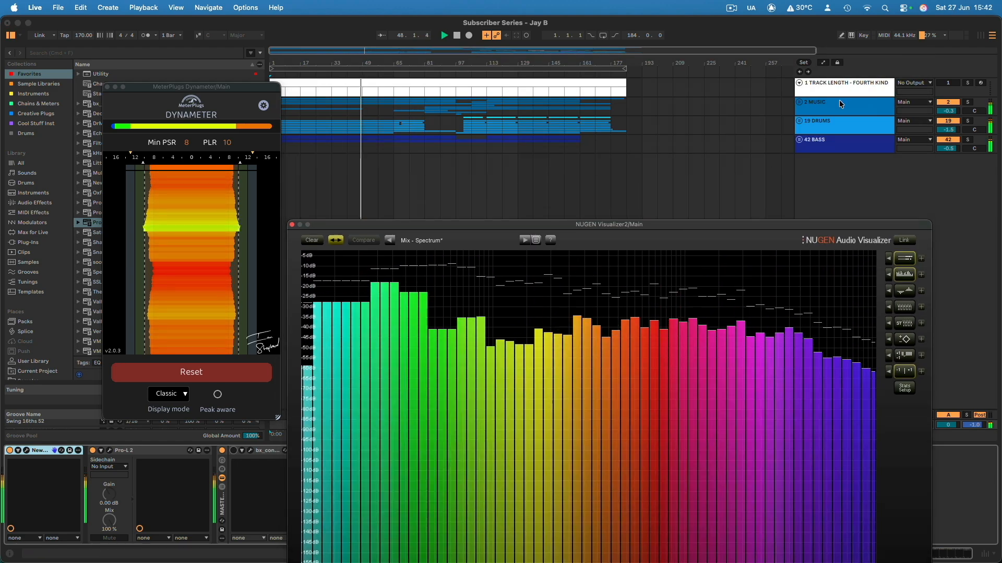
pyautogui.click(839, 103)
pyautogui.moveTo(498, 221); pyautogui.dragTo(575, 88)
pyautogui.click(56, 449)
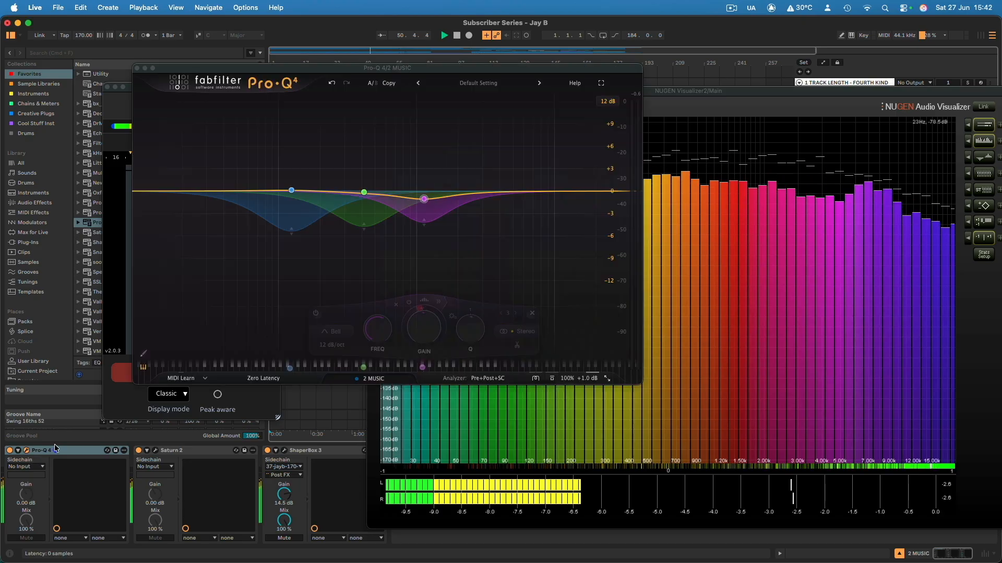
pyautogui.moveTo(424, 199); pyautogui.dragTo(423, 193)
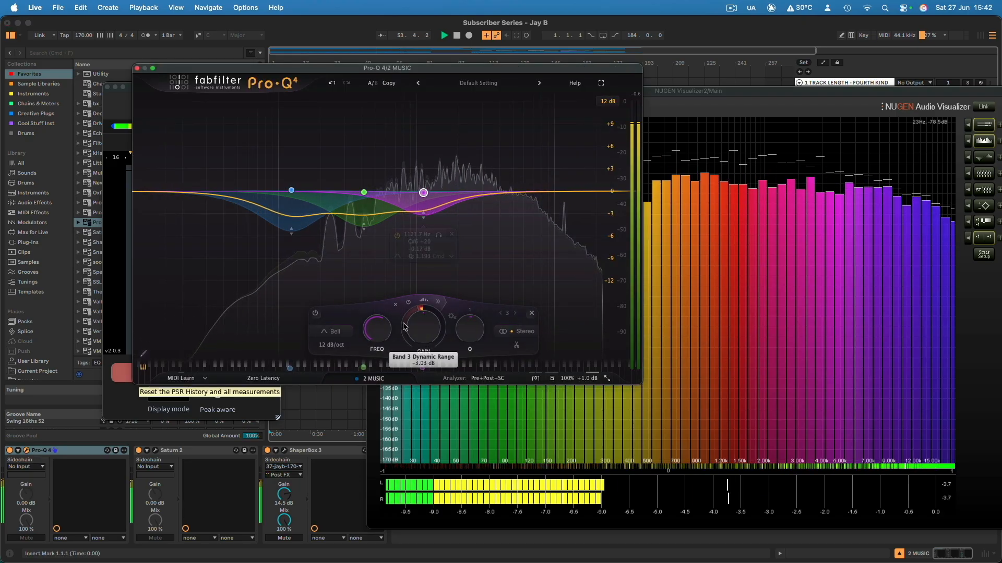
pyautogui.moveTo(360, 262)
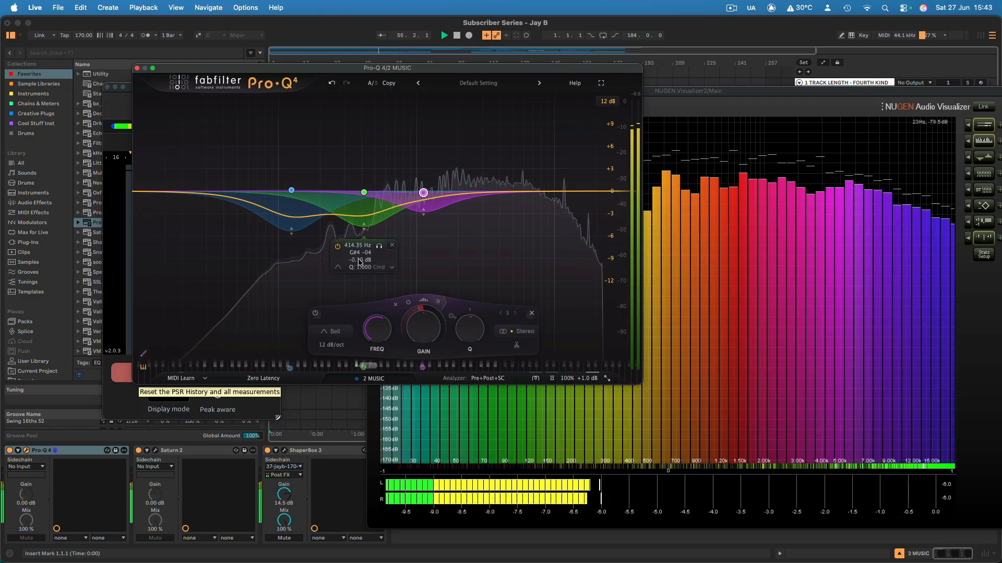
pyautogui.click(137, 68)
# Step: Arrange the Dynameter and NUGEN Visualizer windows side by side to monitor the playing mix
pyautogui.moveTo(190, 88); pyautogui.dragTo(180, 87)
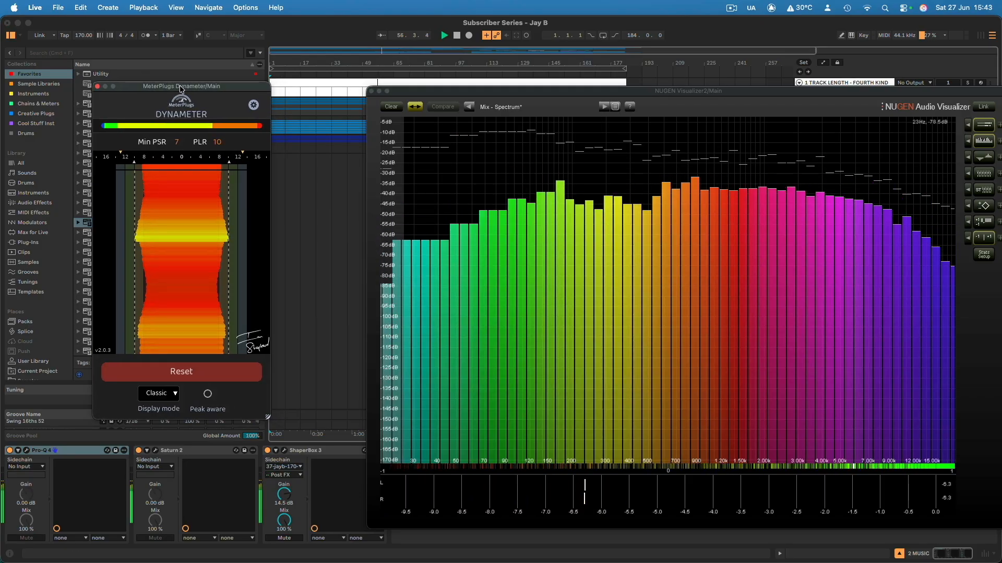
pyautogui.moveTo(496, 92); pyautogui.dragTo(402, 56)
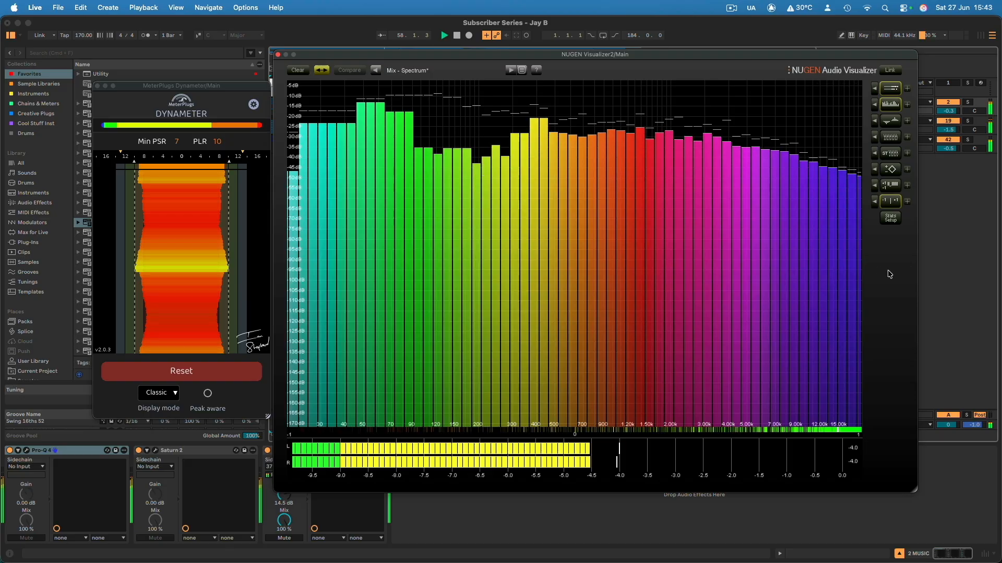